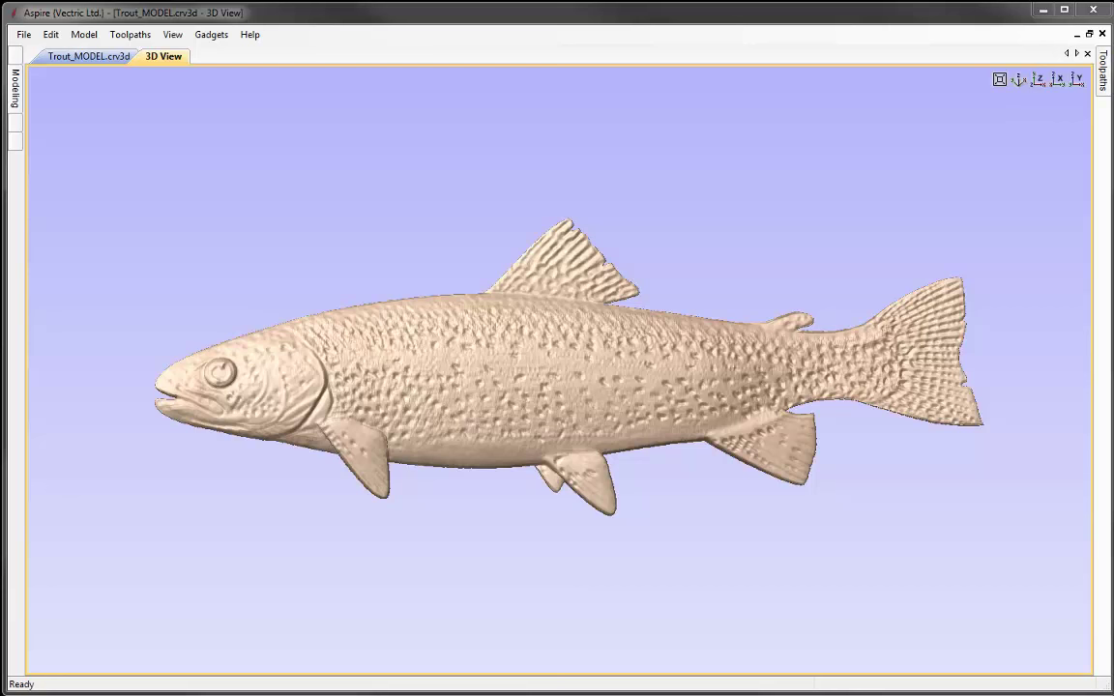
# Close the open trout model and create a new file.
pyautogui.click(23, 34)
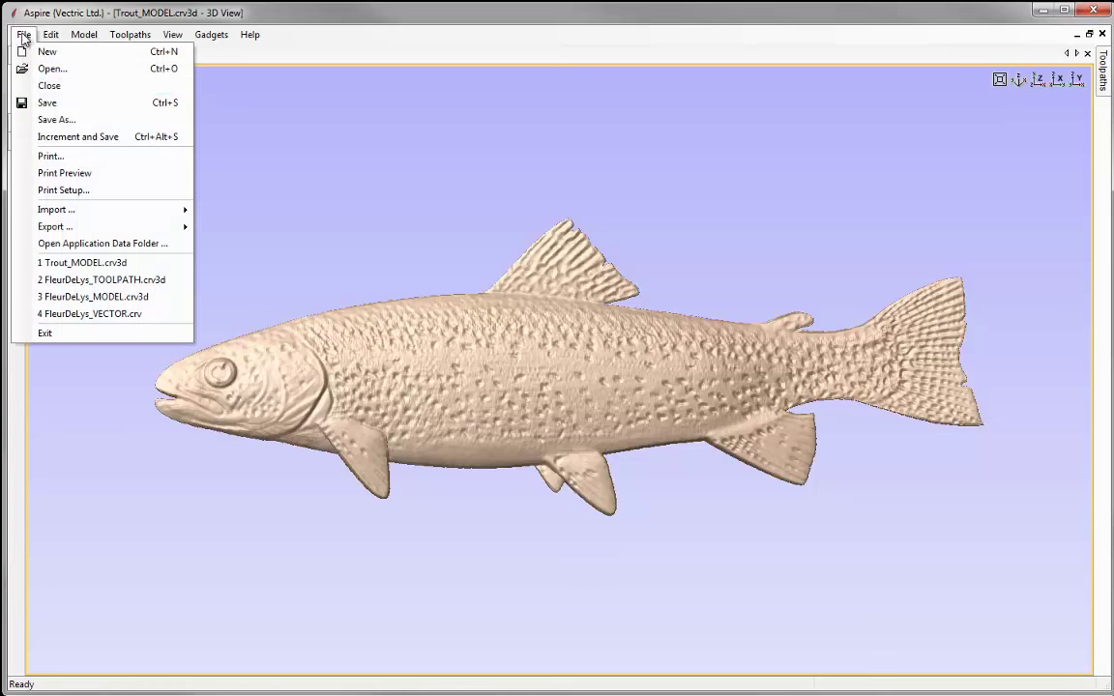
pyautogui.click(46, 86)
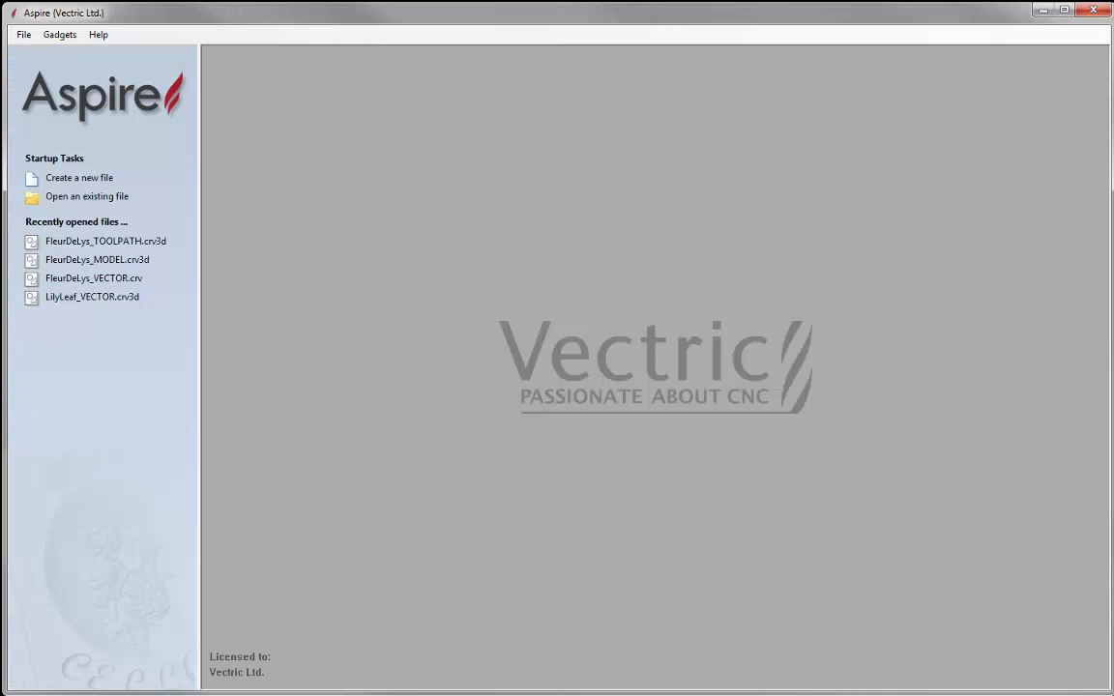
pyautogui.click(81, 177)
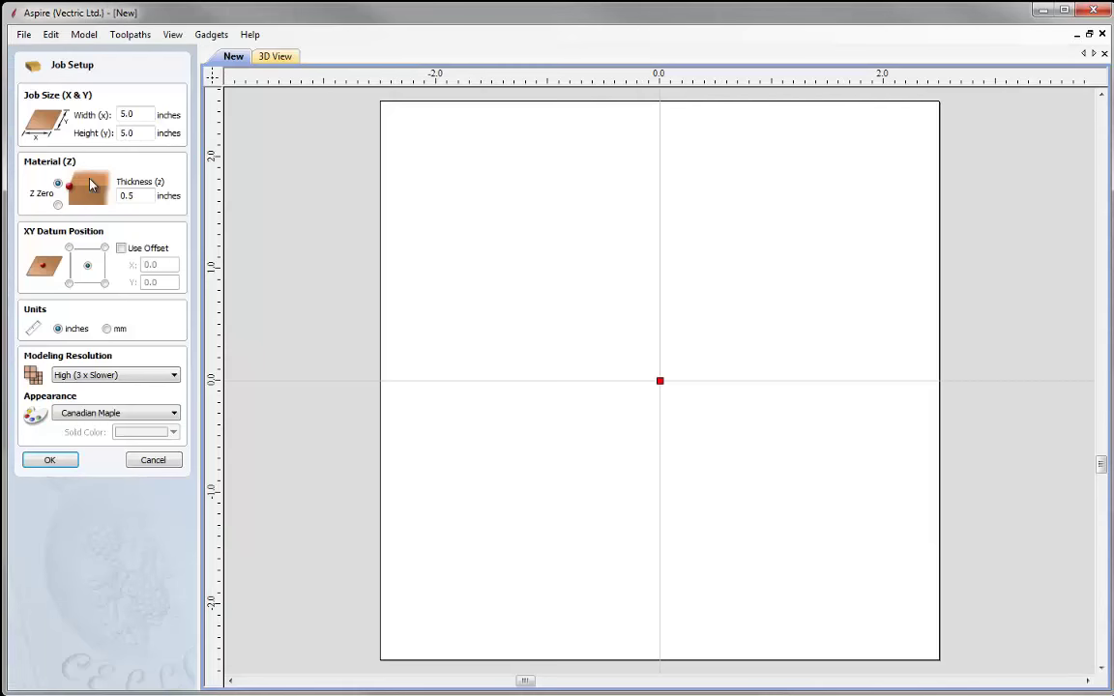
# Set up the job as 12 inches wide, 4 inches high and 0.75 inches thick, with the XY datum at the material's lower-left corner.
pyautogui.doubleClick(128, 115)
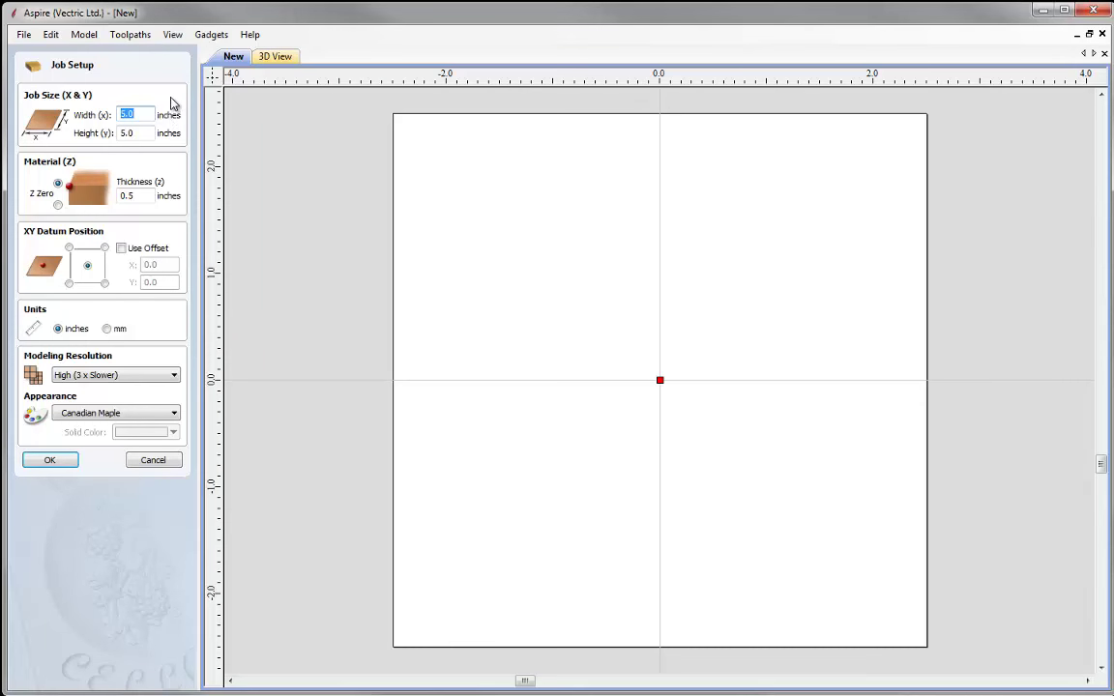
pyautogui.write('12')
pyautogui.press('Tab')
pyautogui.write('4')
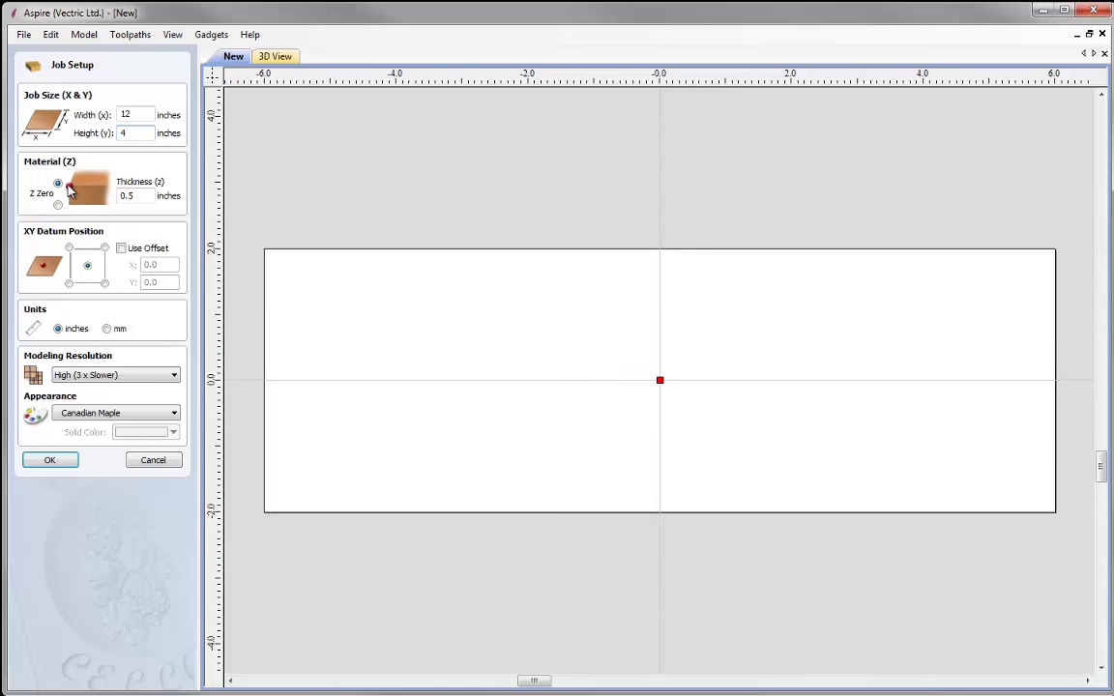
pyautogui.doubleClick(134, 194)
pyautogui.write('75')
pyautogui.click(70, 284)
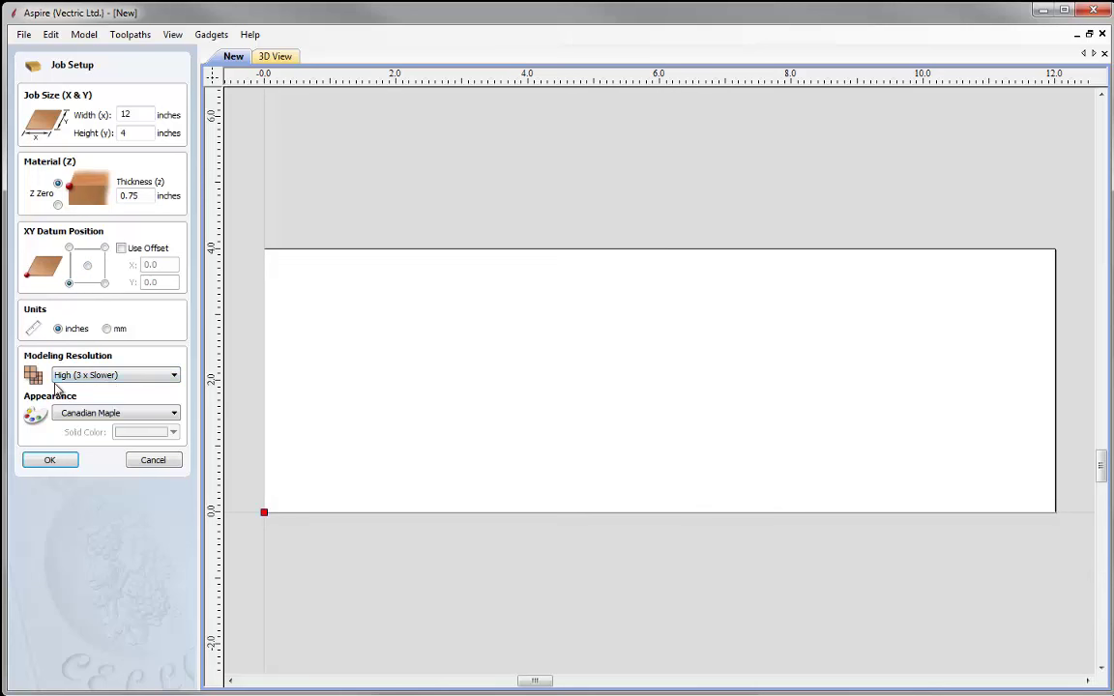
pyautogui.click(50, 462)
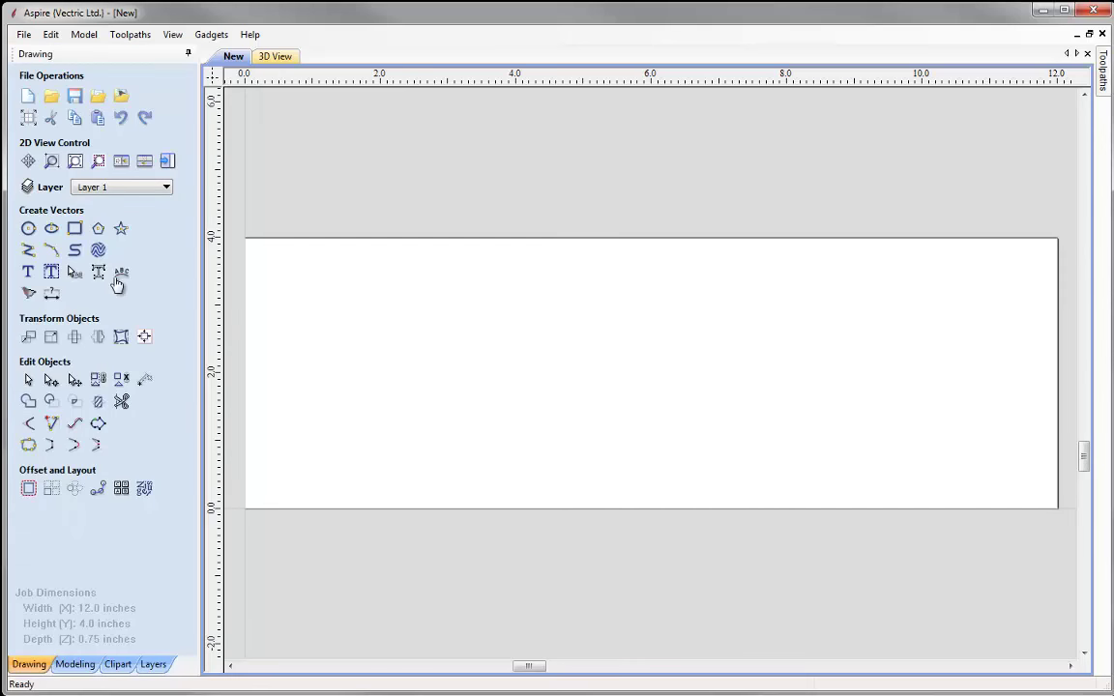
# Tile the 2D and 3D views one above the other and create a component from the bitmap Rainbow_Trout_USFWS.jpg.
pyautogui.click(144, 163)
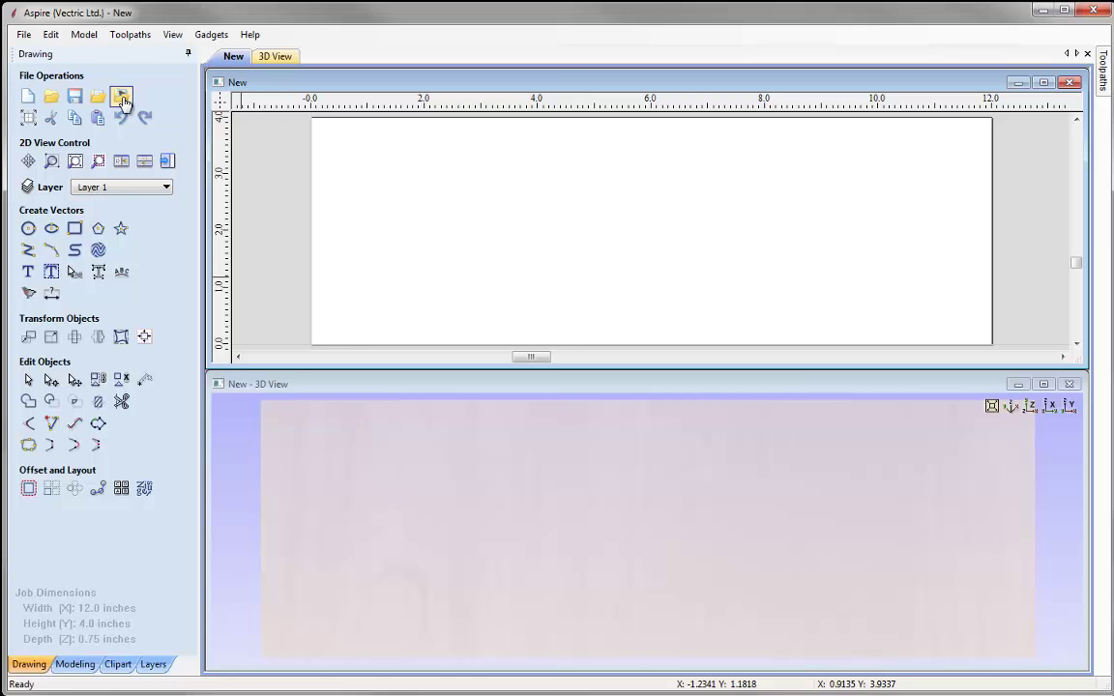
pyautogui.click(82, 666)
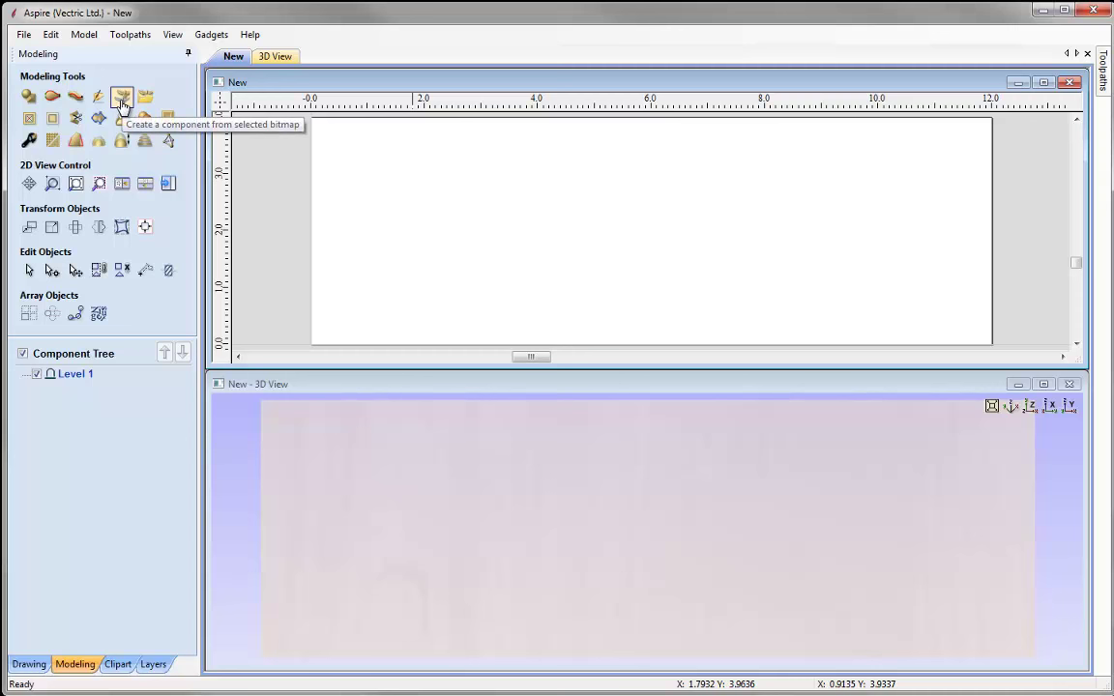
pyautogui.click(120, 97)
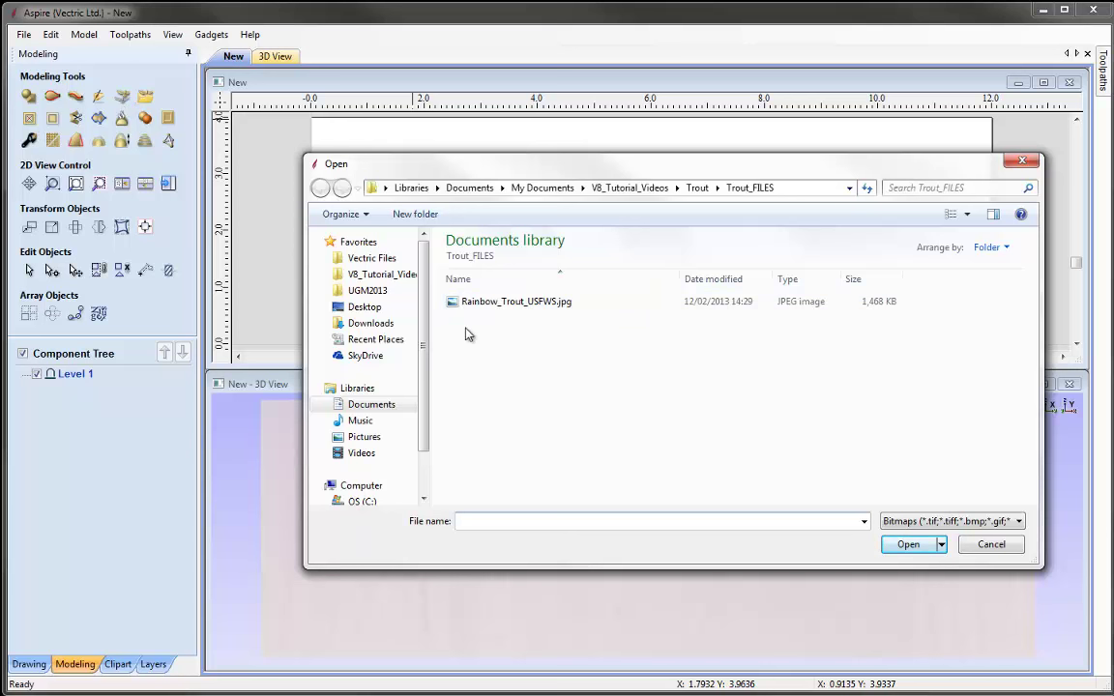
pyautogui.click(520, 304)
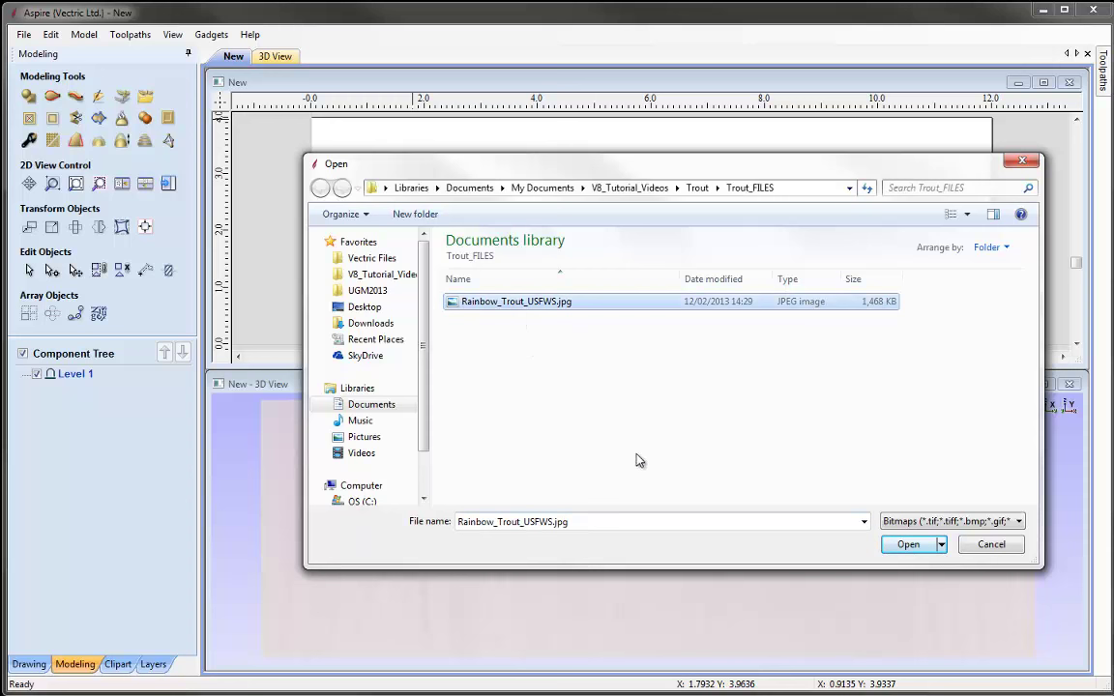
pyautogui.click(909, 544)
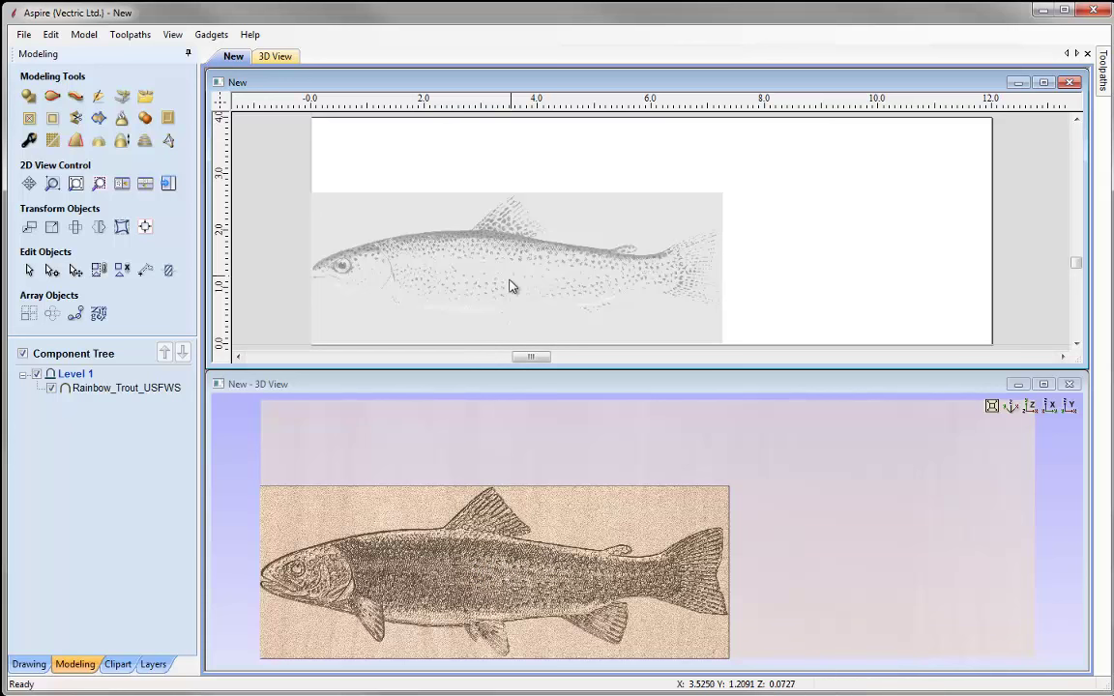
# Center the trout bitmap component in the material in both directions.
pyautogui.moveTo(129, 392)
pyautogui.click(467, 295)
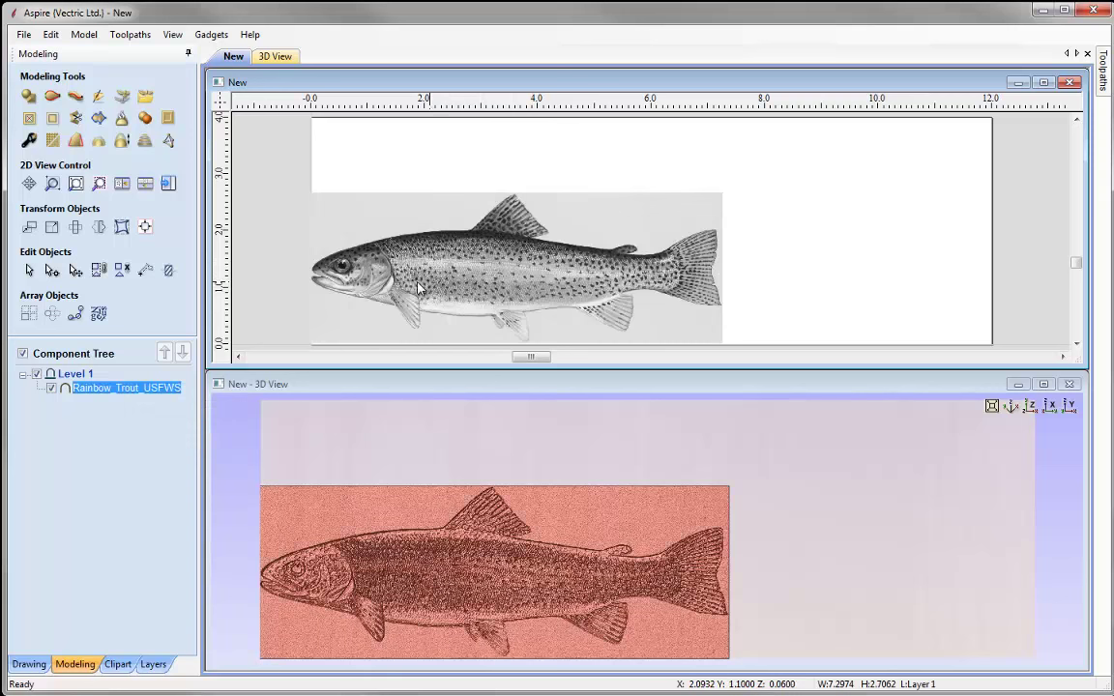
pyautogui.click(146, 232)
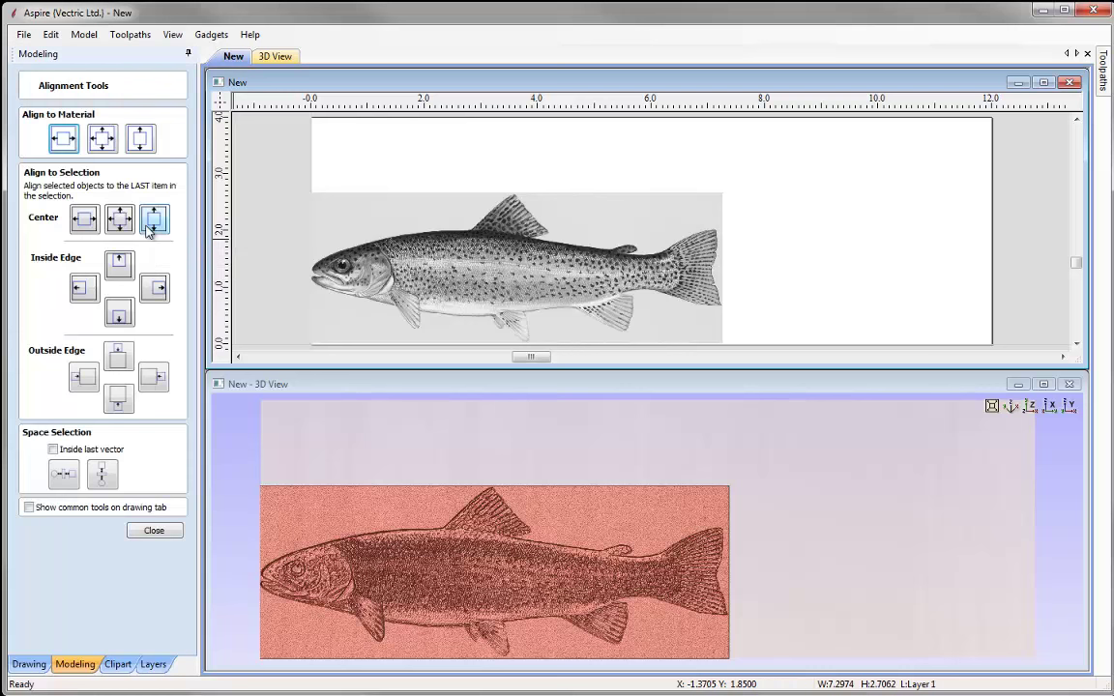
pyautogui.click(104, 139)
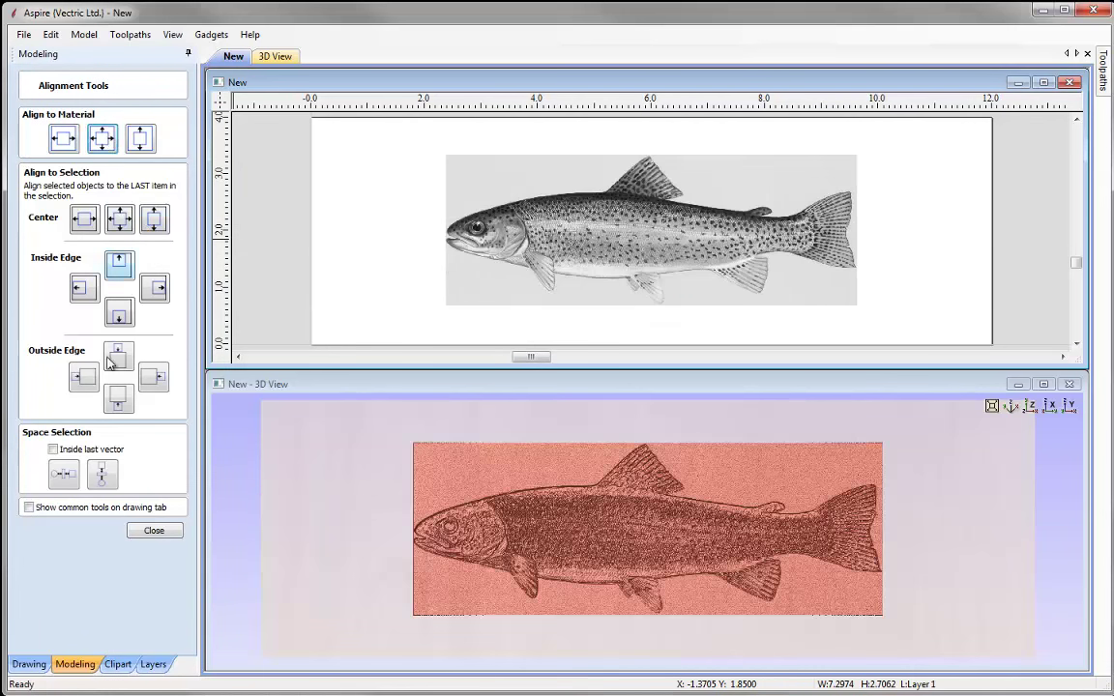
pyautogui.click(154, 529)
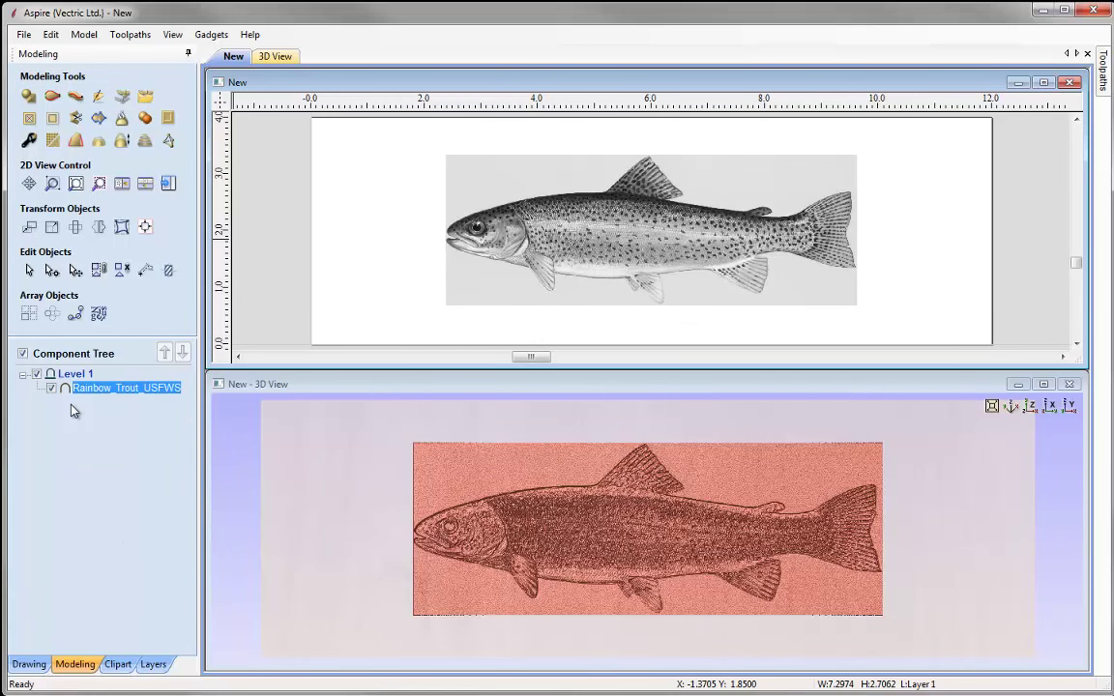
# Resize the trout component to a height of 4 inches about its center, keeping width and height linked.
pyautogui.click(53, 228)
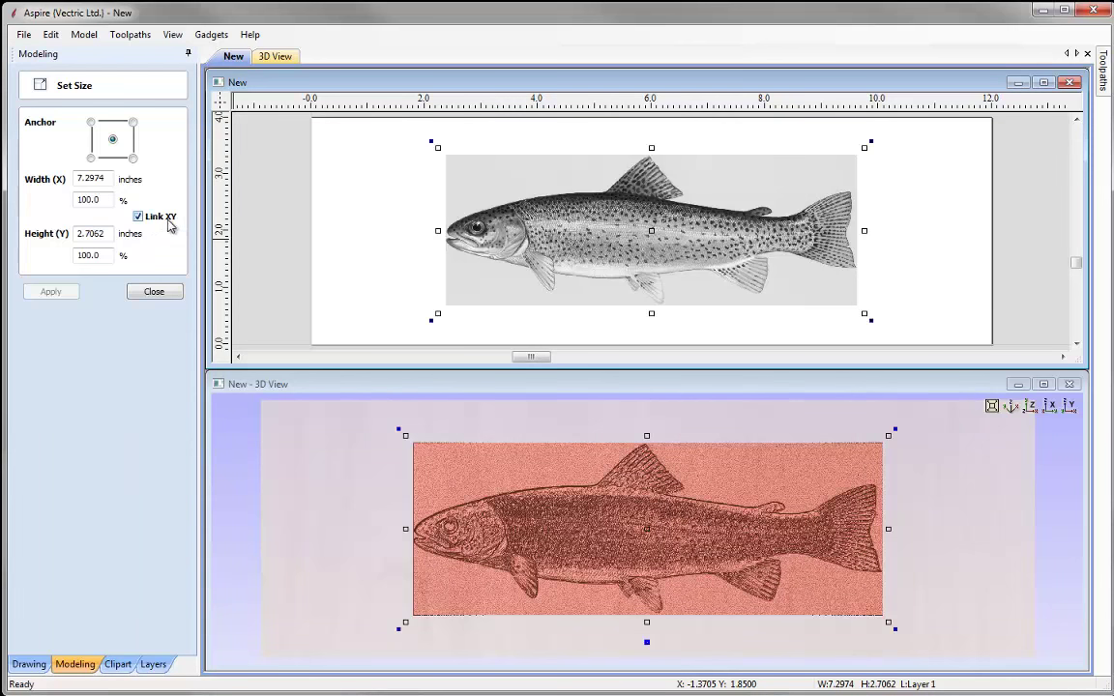
pyautogui.click(92, 233)
pyautogui.write('4')
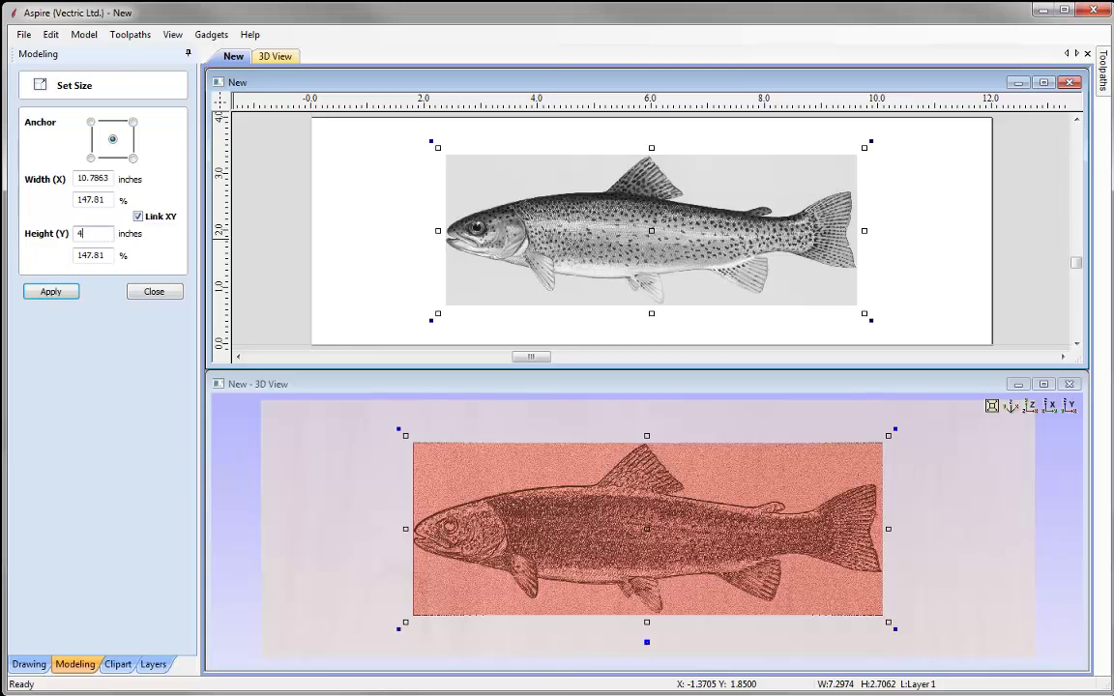
pyautogui.click(50, 291)
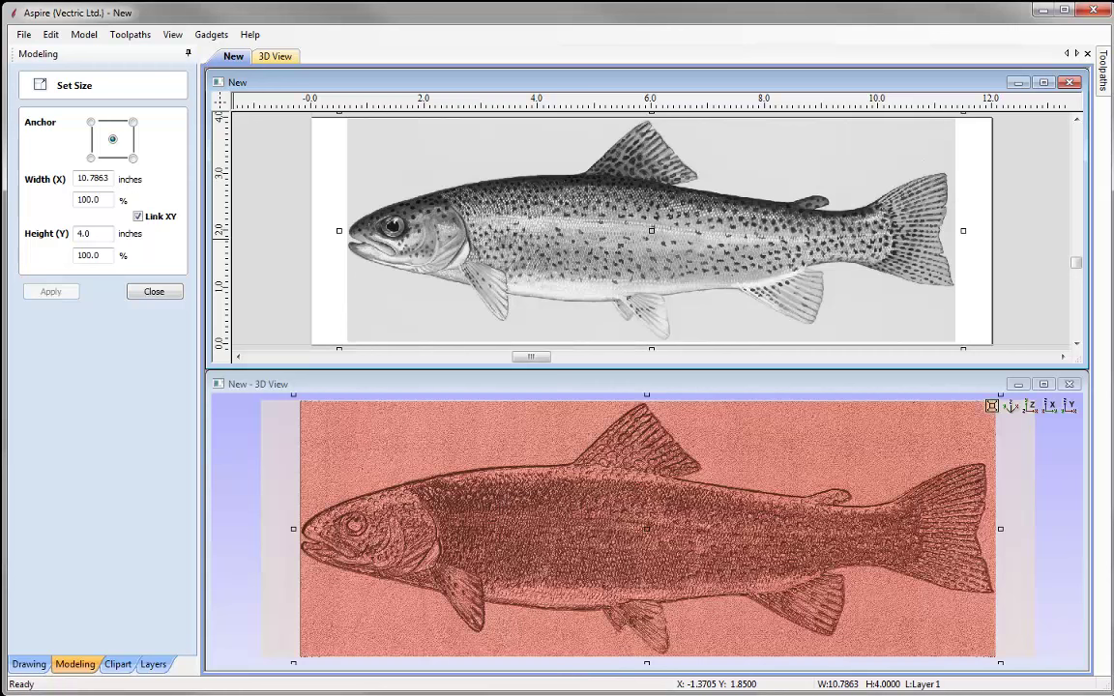
pyautogui.click(155, 292)
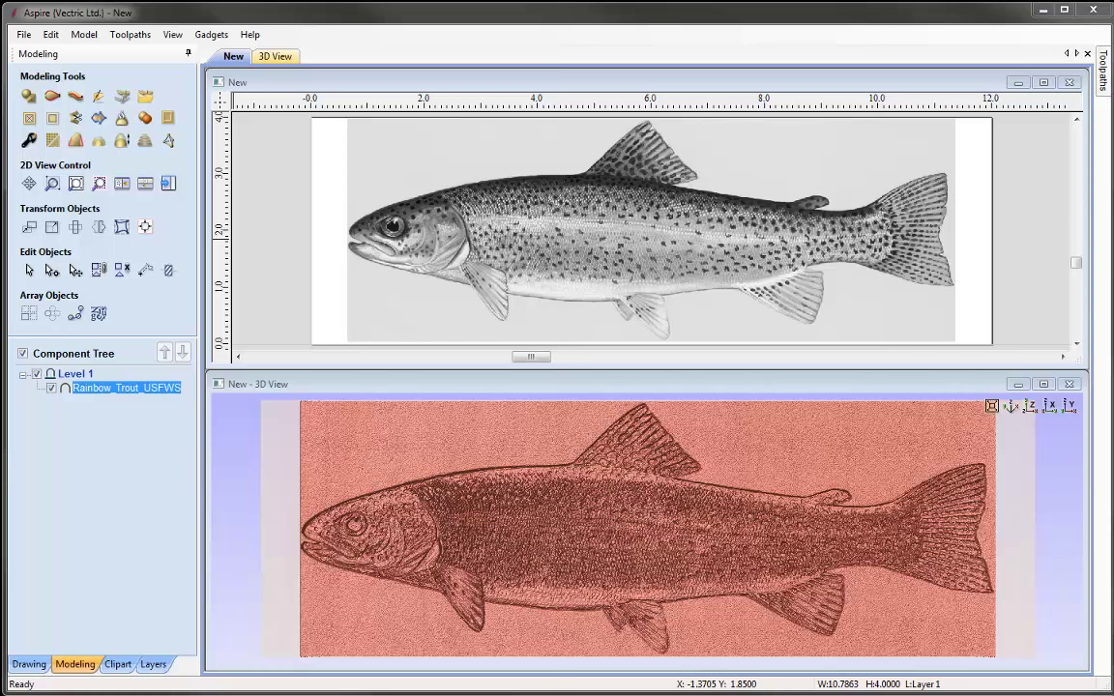
# Import the vectors from Trout-Vectors.eps into the job.
pyautogui.click(22, 36)
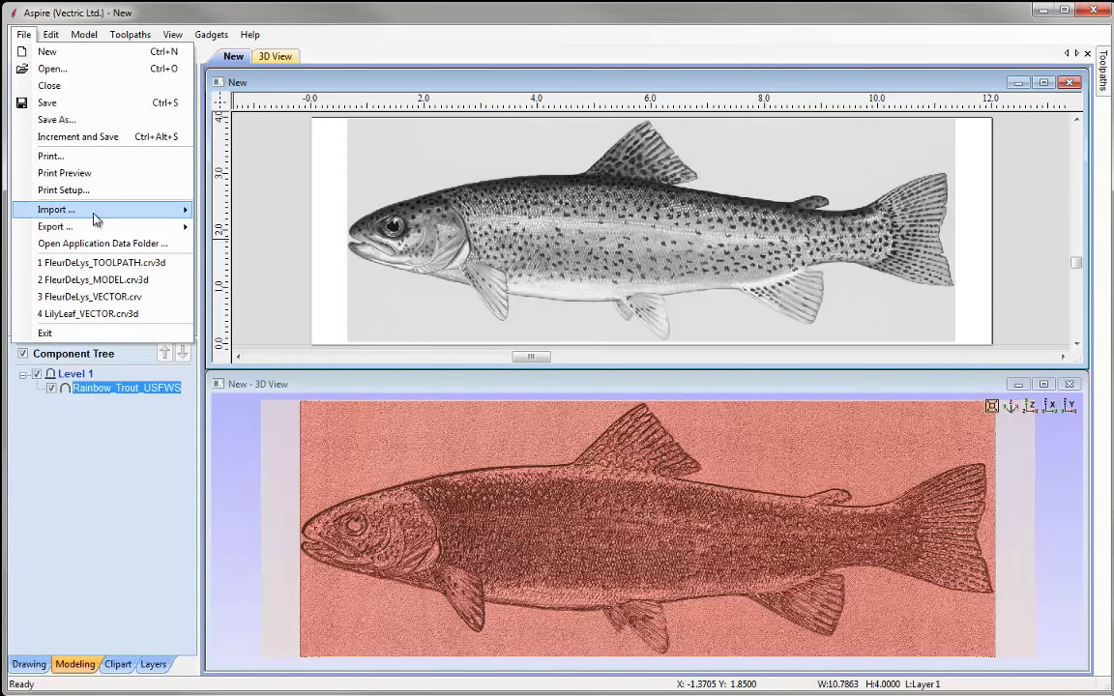
pyautogui.moveTo(85, 213)
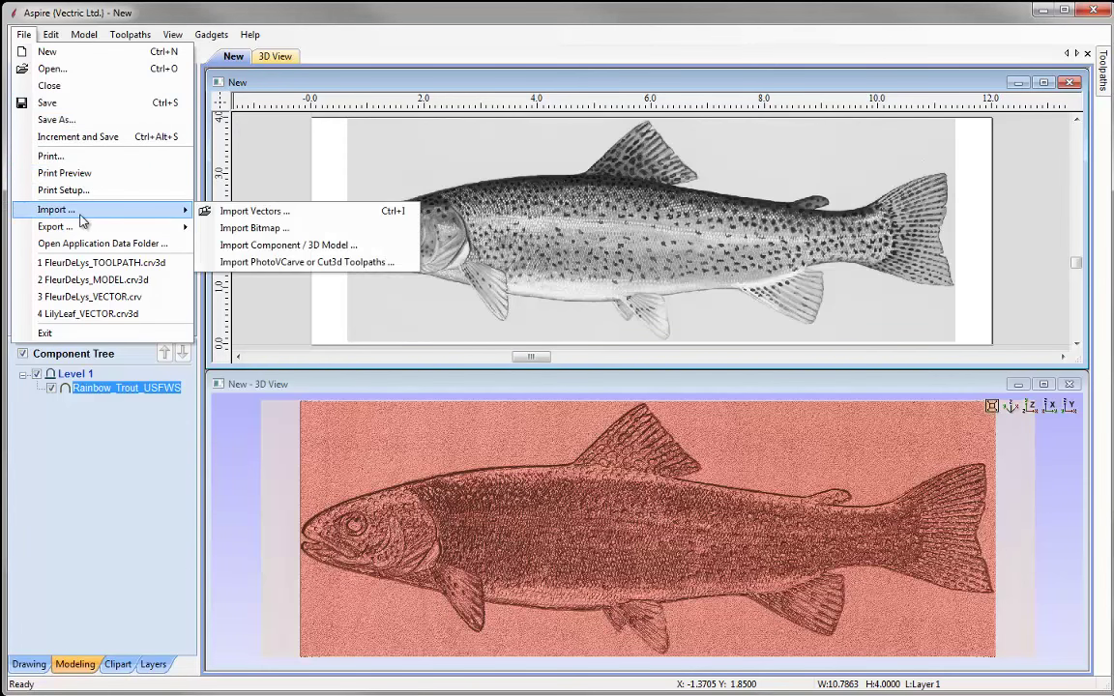
pyautogui.click(297, 213)
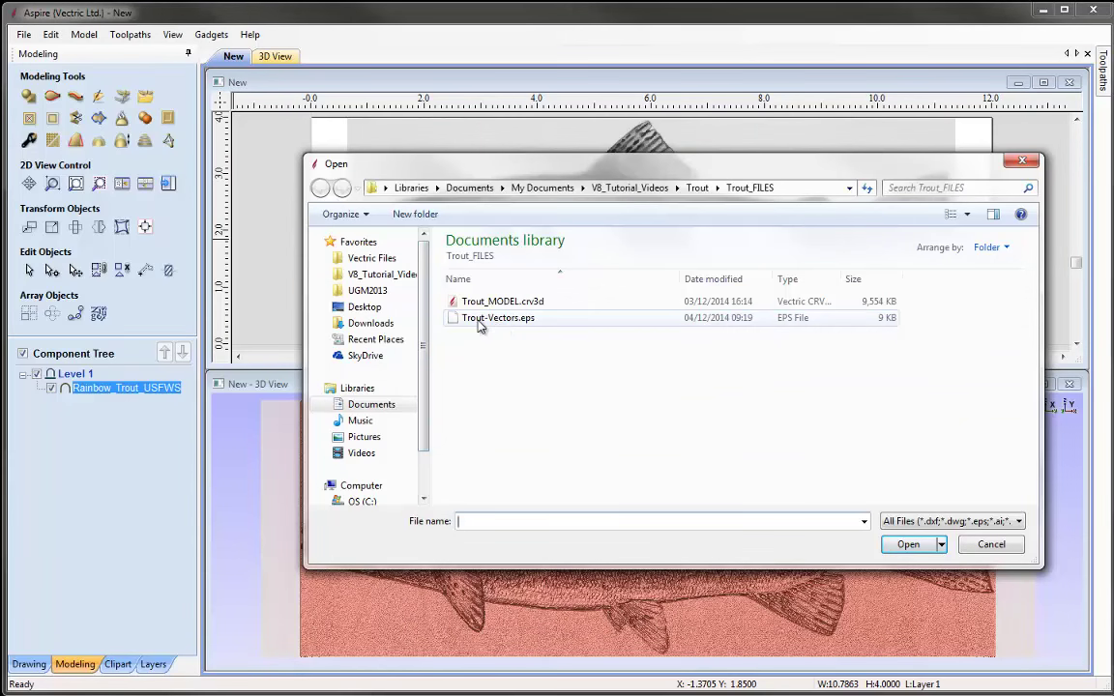
pyautogui.click(538, 324)
pyautogui.click(905, 545)
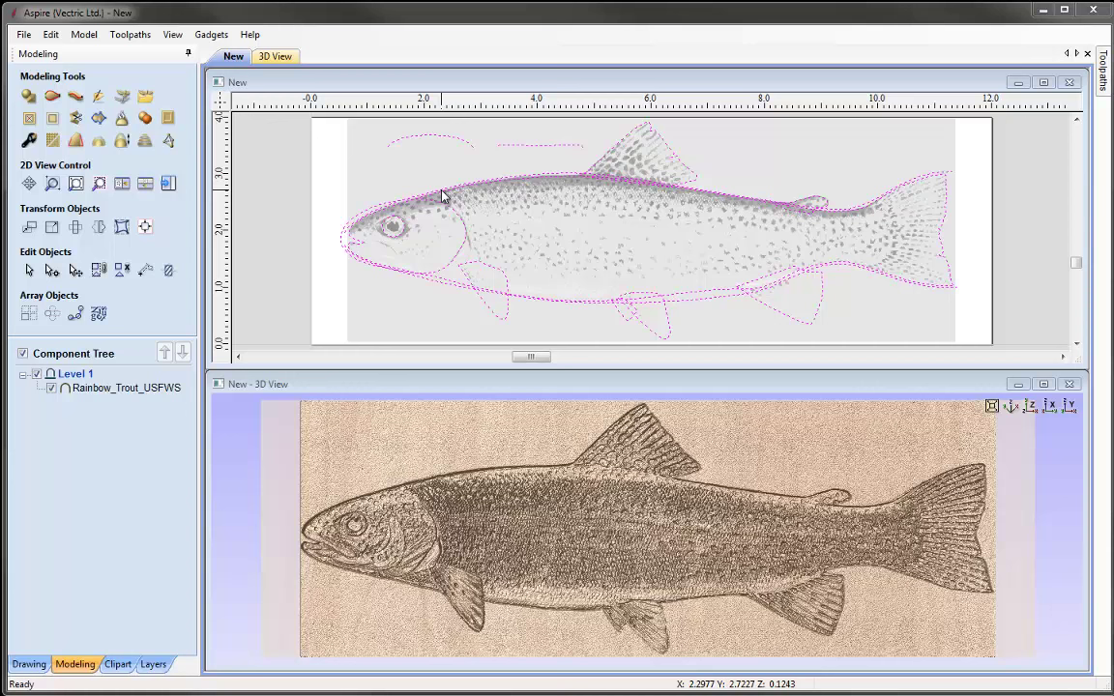
# Rename Layer 1 as Trout Texture.
pyautogui.click(155, 665)
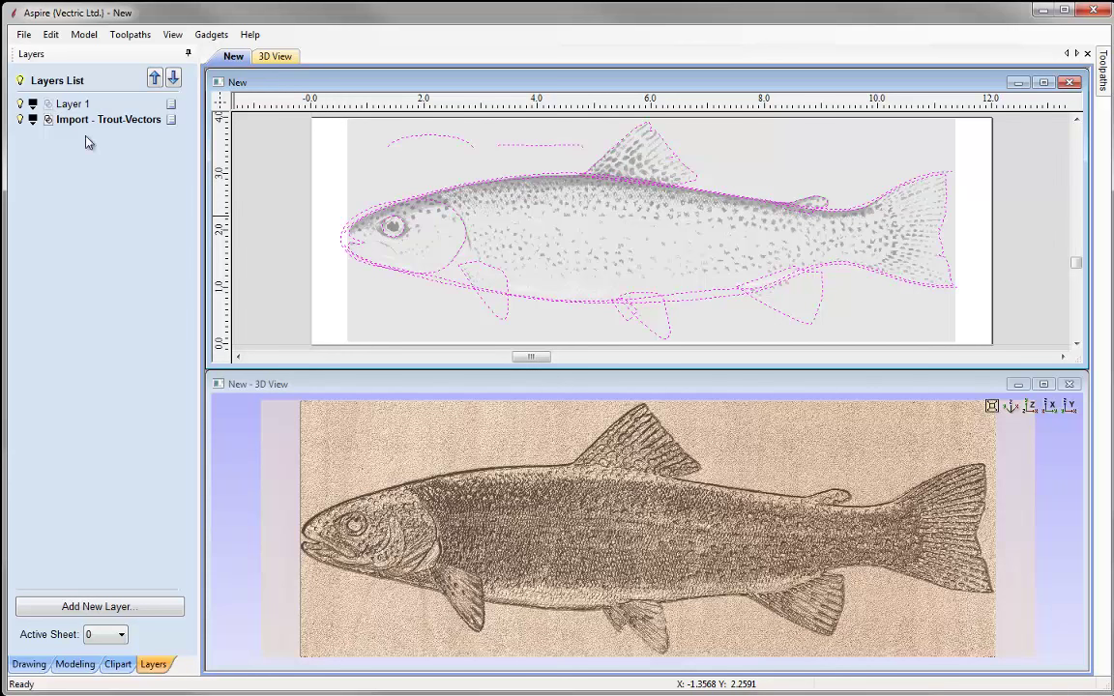
pyautogui.click(70, 109)
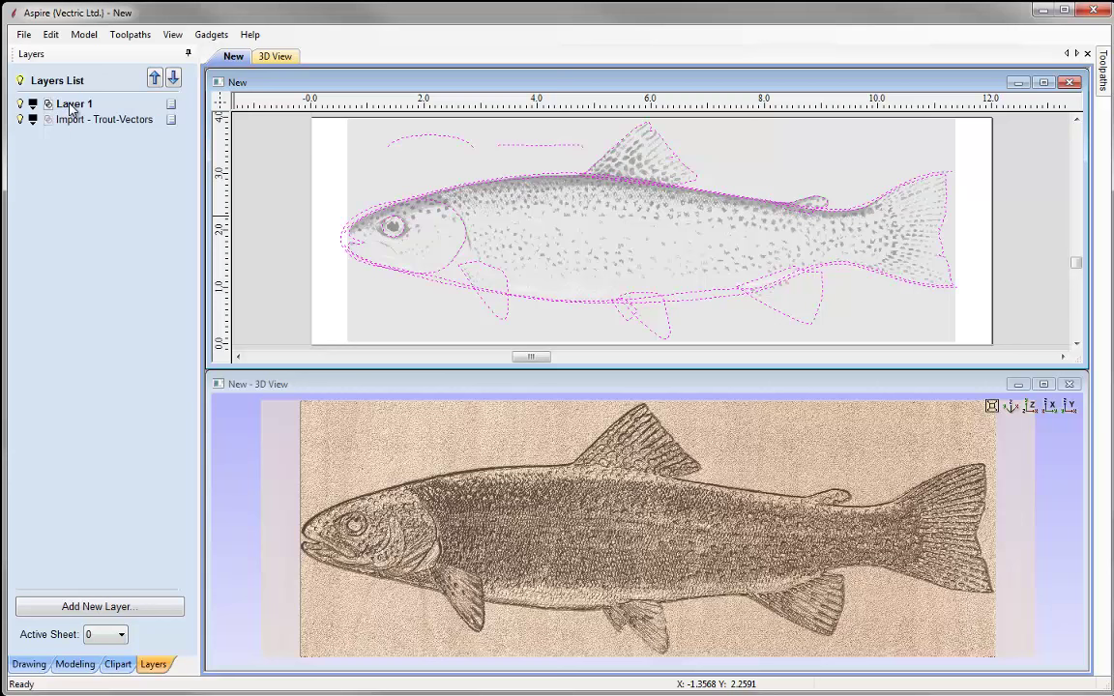
pyautogui.rightClick(70, 109)
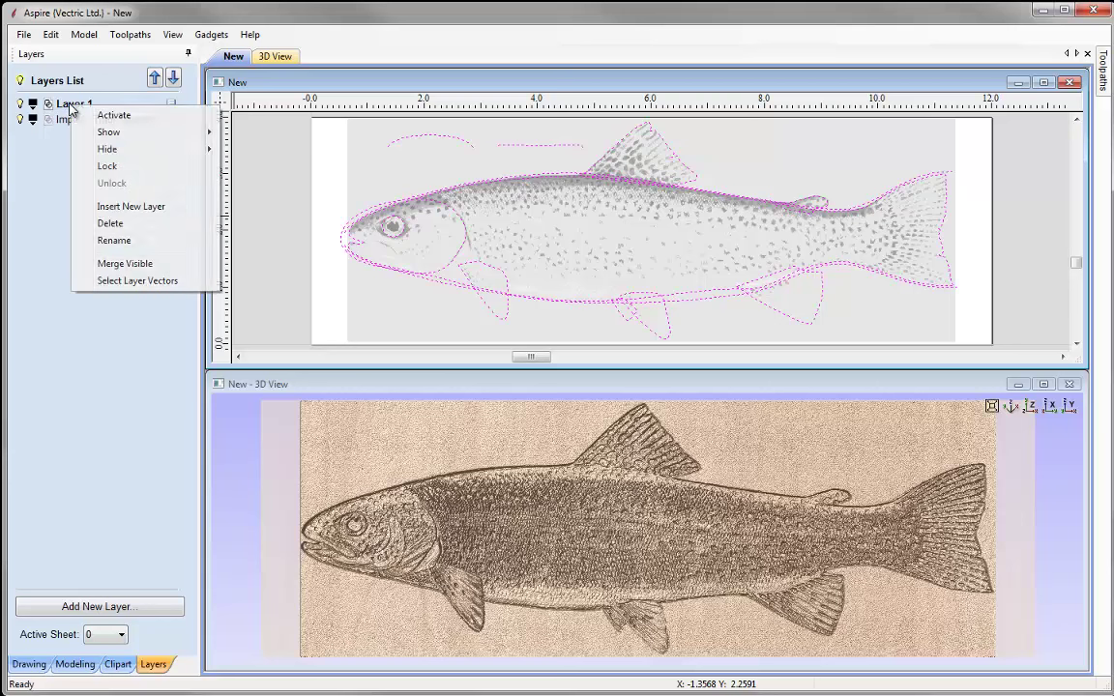
pyautogui.click(131, 240)
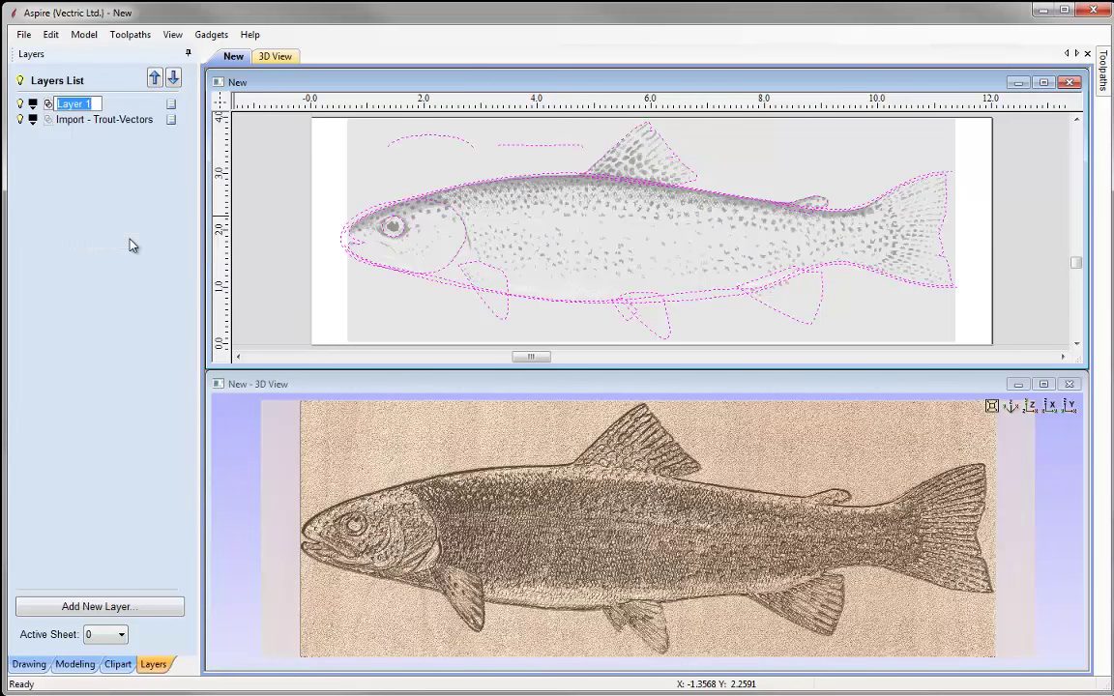
pyautogui.write('Trout Texture')
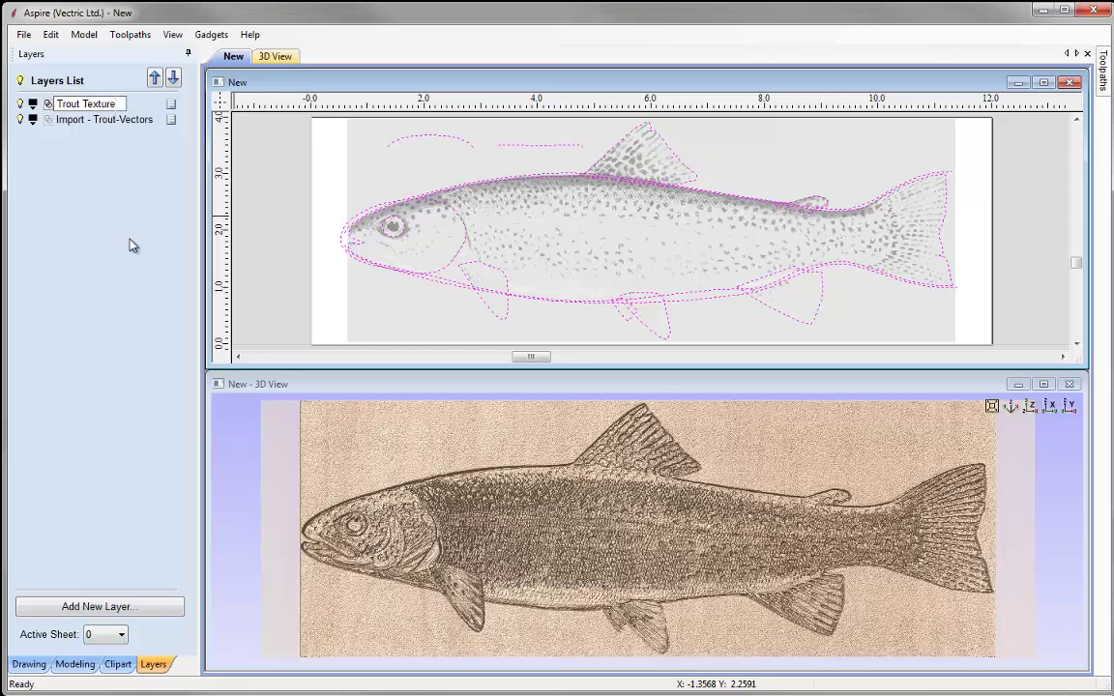
pyautogui.press('Return')
# Make the imported trout vectors layer active, rename it Outline Vectors, and deselect the vectors.
pyautogui.click(83, 121)
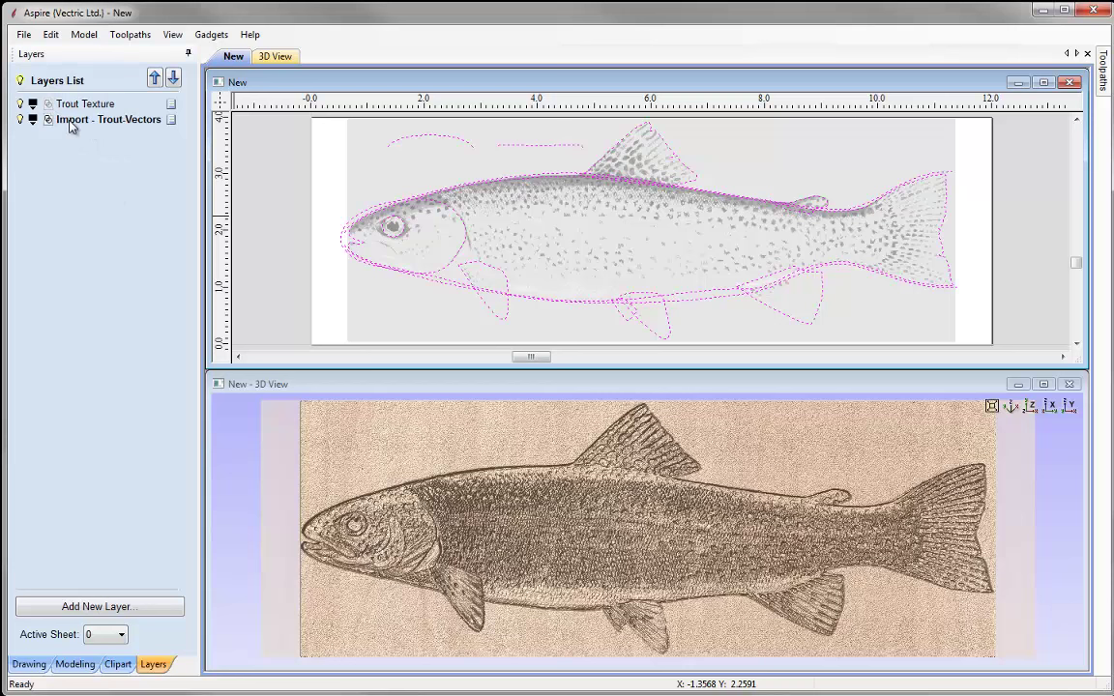
pyautogui.rightClick(131, 124)
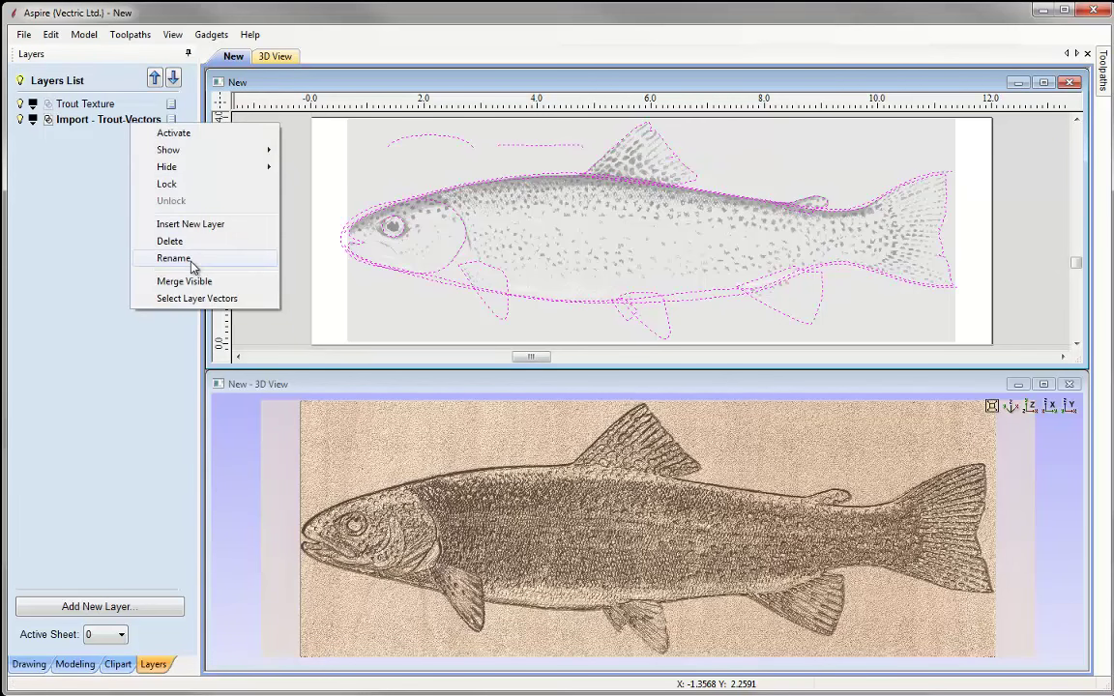
pyautogui.click(154, 257)
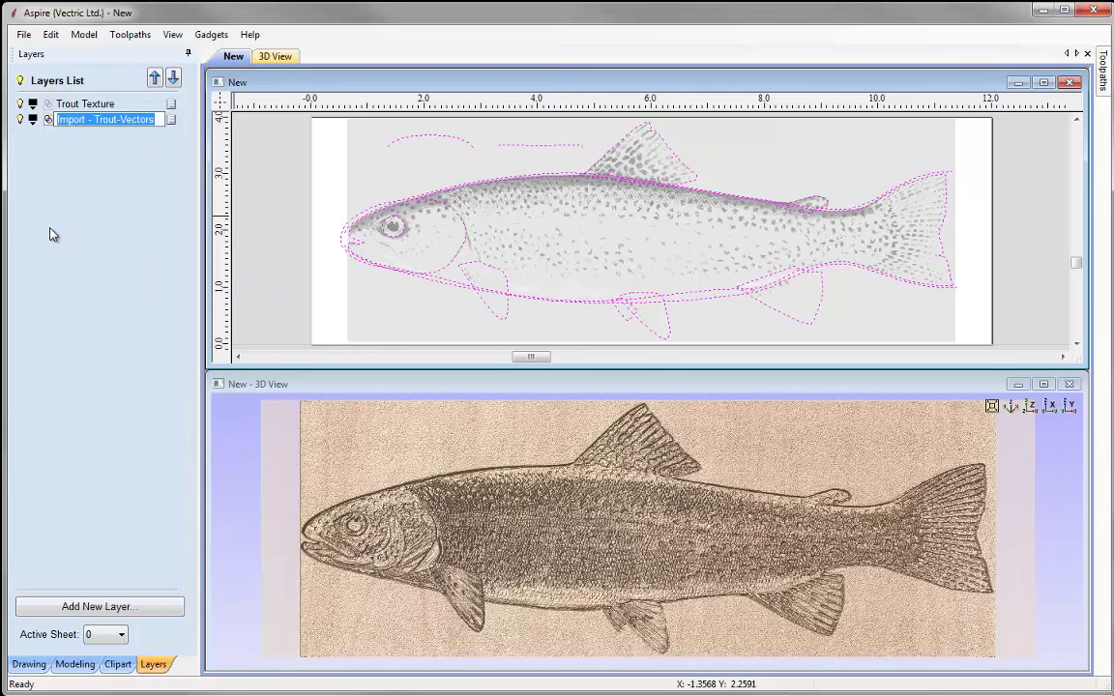
pyautogui.write('Outline V')
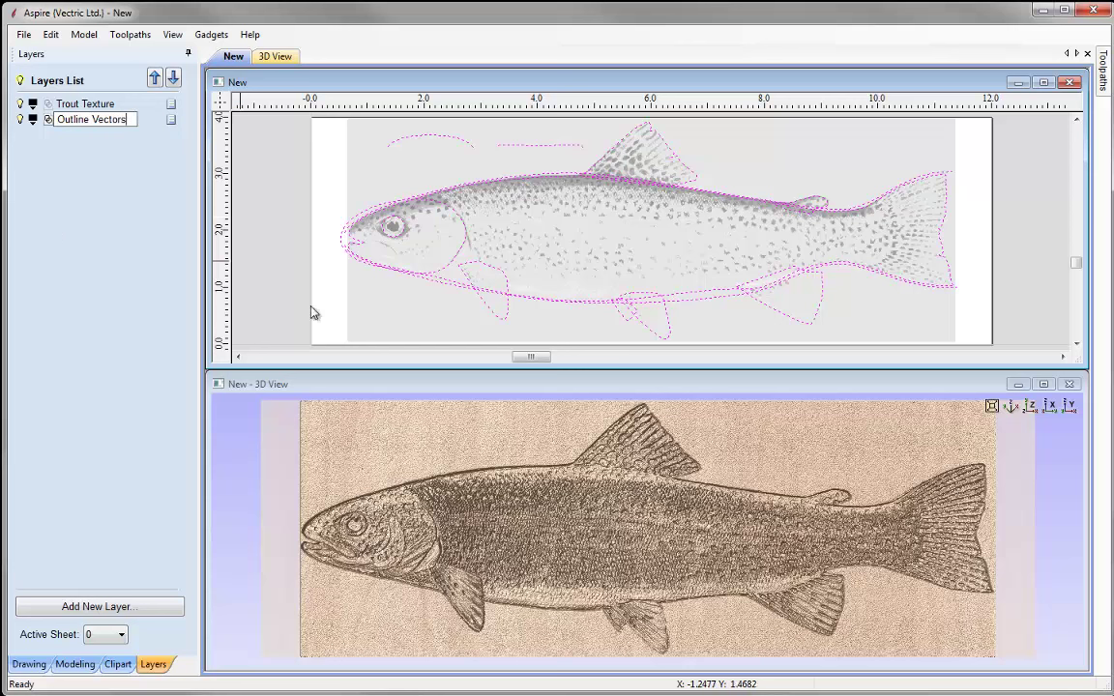
pyautogui.click(340, 232)
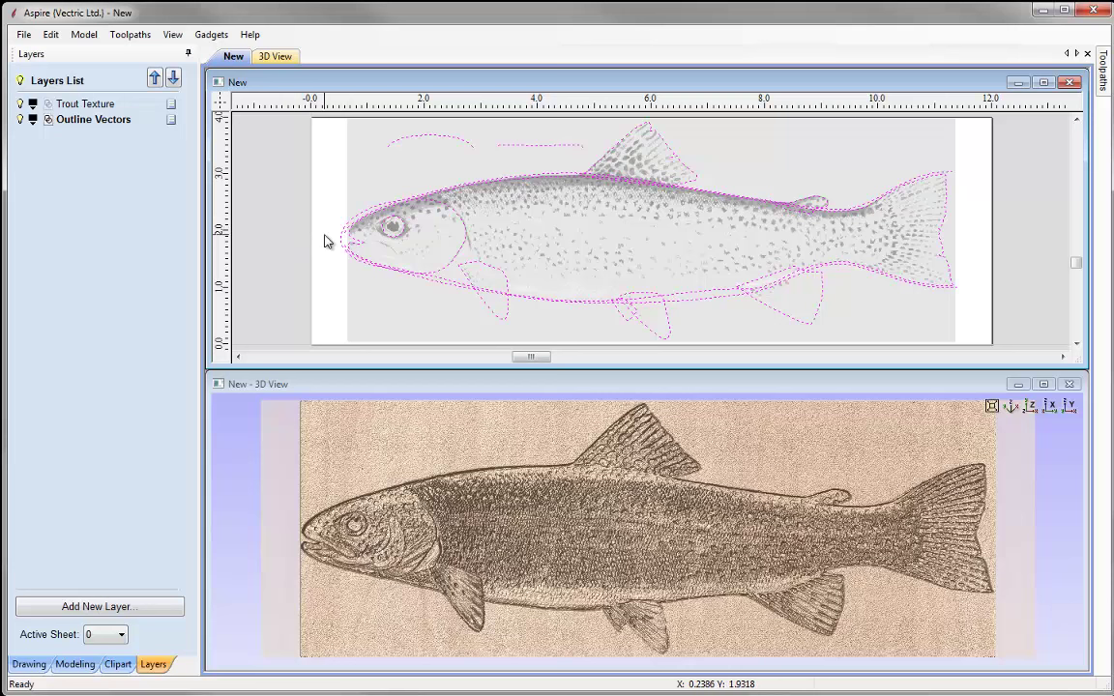
pyautogui.scroll(1, 344, 239)
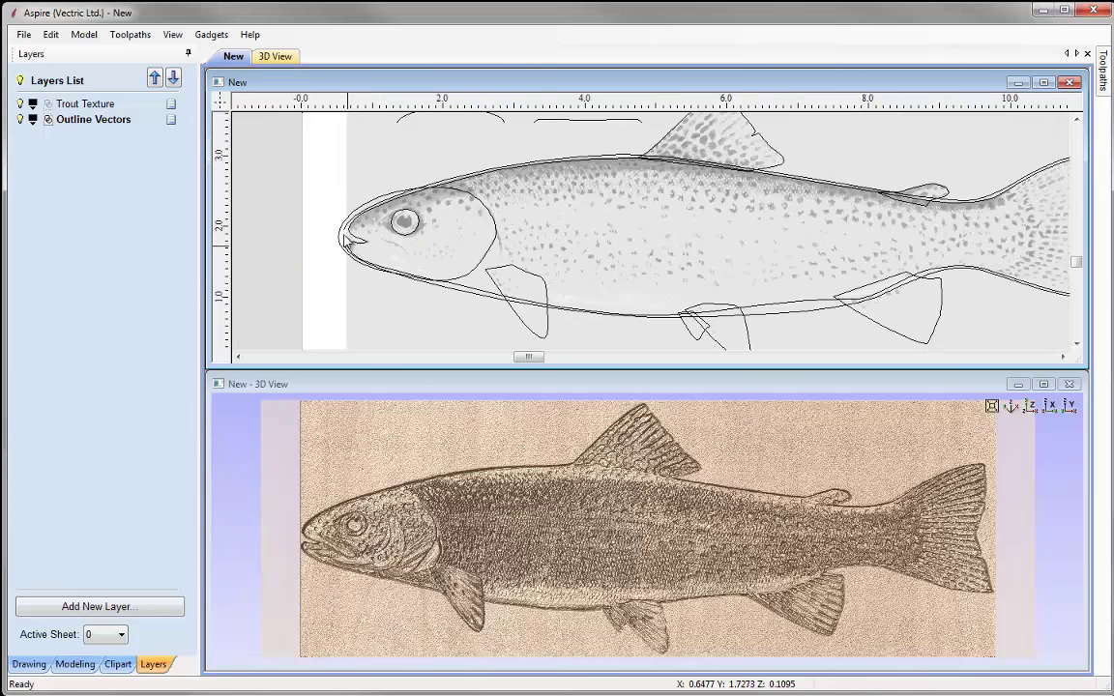
# Select the upper and lower open rail curves along the trout body and the two open cross-section curves above it.
pyautogui.click(347, 234)
pyautogui.click(345, 232)
pyautogui.click(356, 242)
pyautogui.scroll(3, 356, 241)
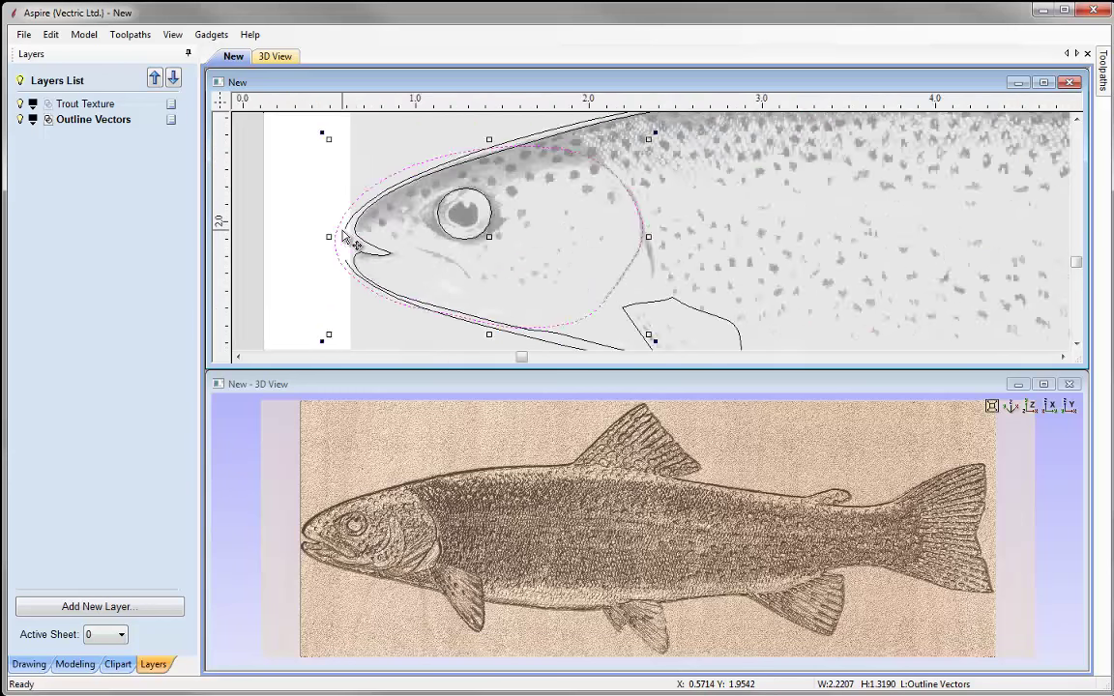
pyautogui.click(354, 230)
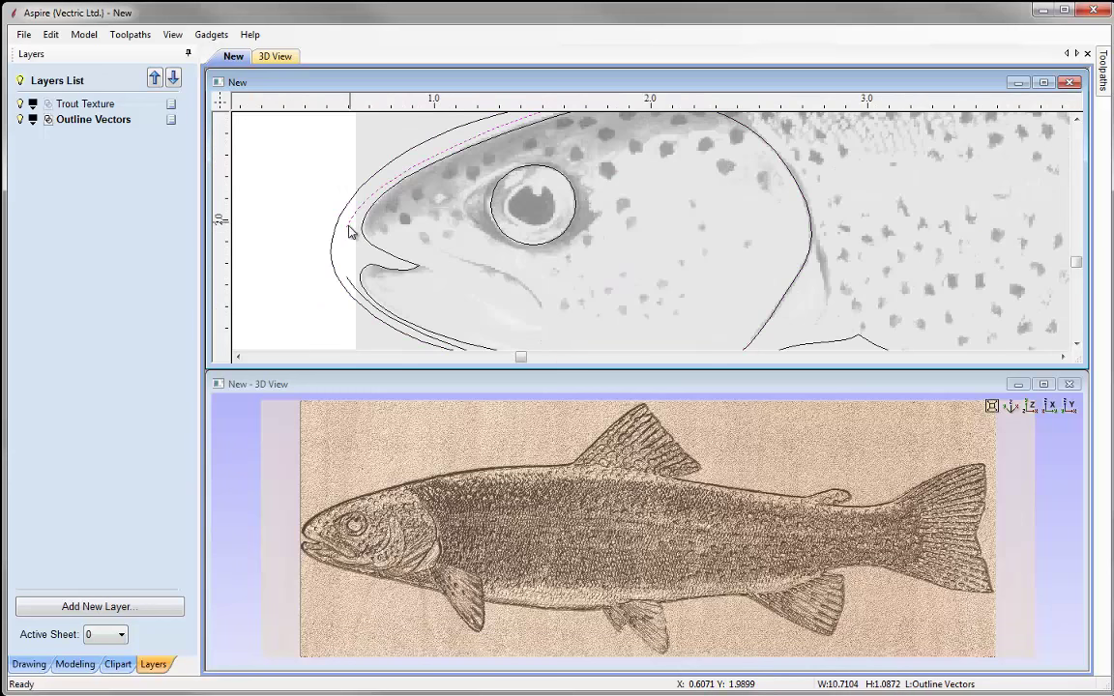
pyautogui.keyDown('shift'); pyautogui.click(348, 290); pyautogui.keyUp('shift')
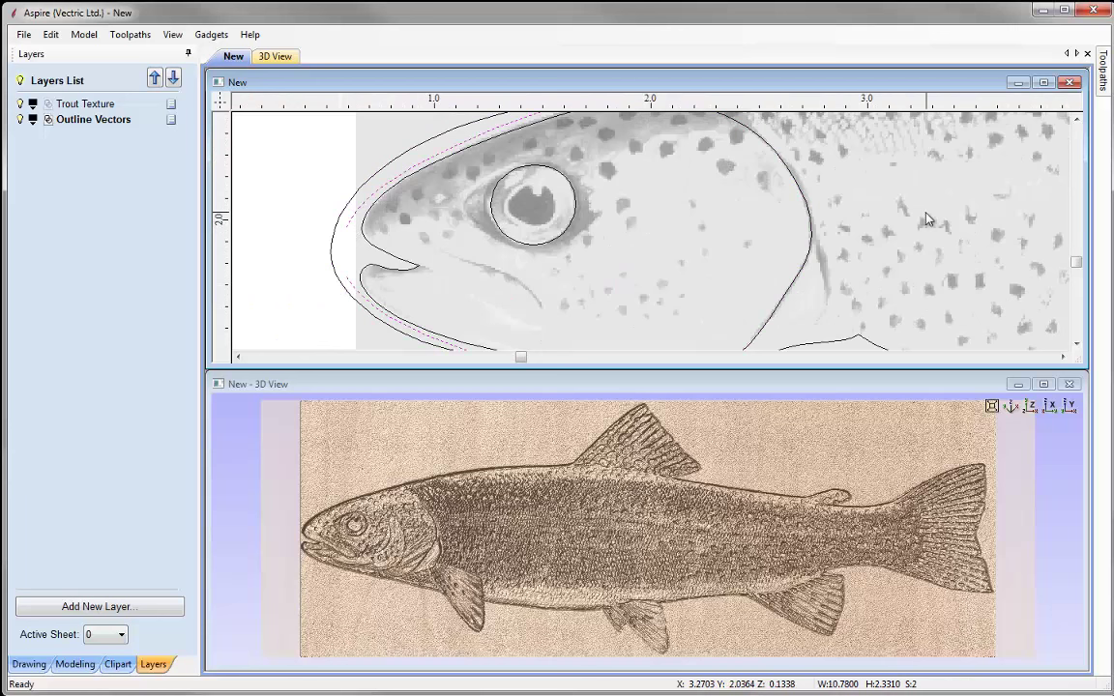
pyautogui.click(1043, 83)
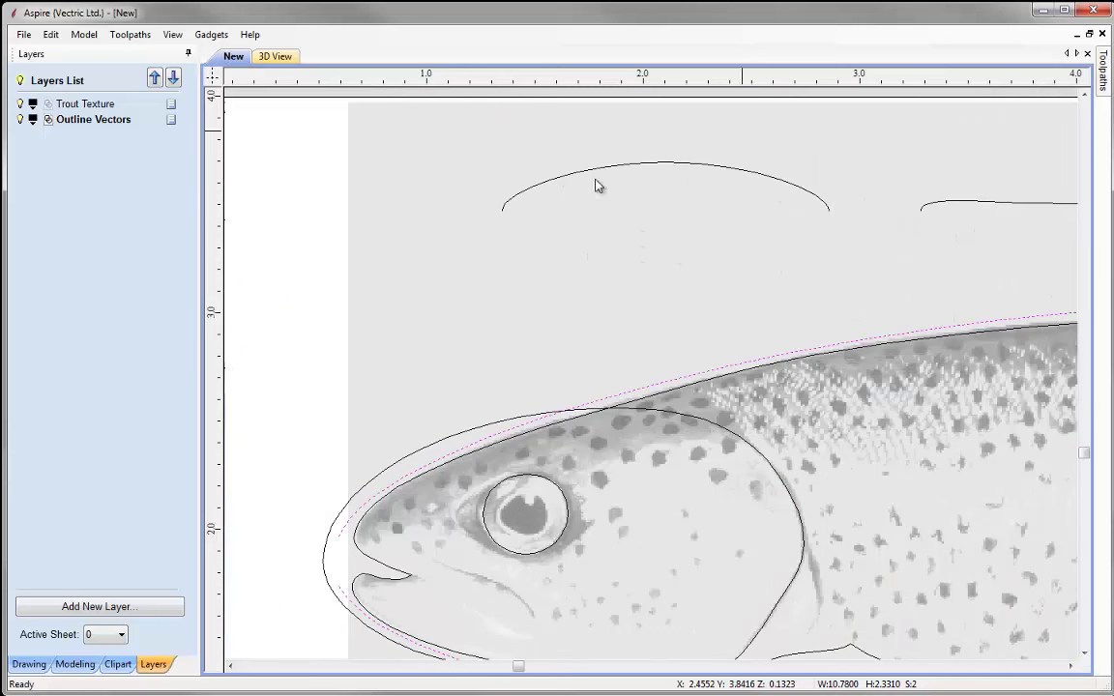
pyautogui.scroll(-2, 290, 314)
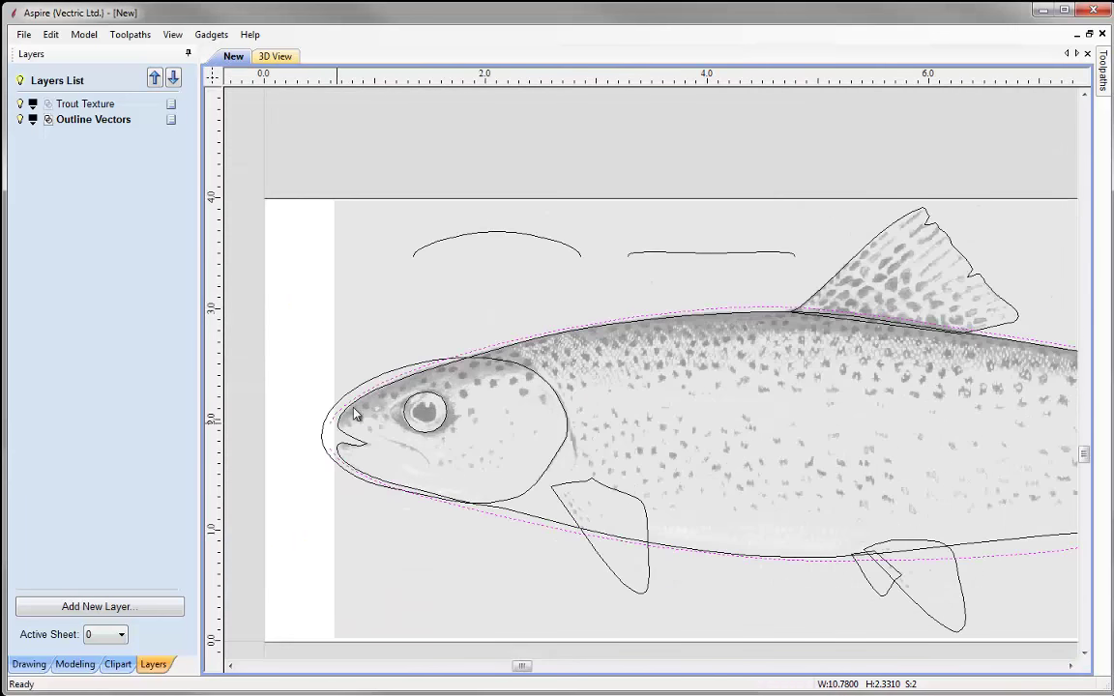
pyautogui.click(565, 250)
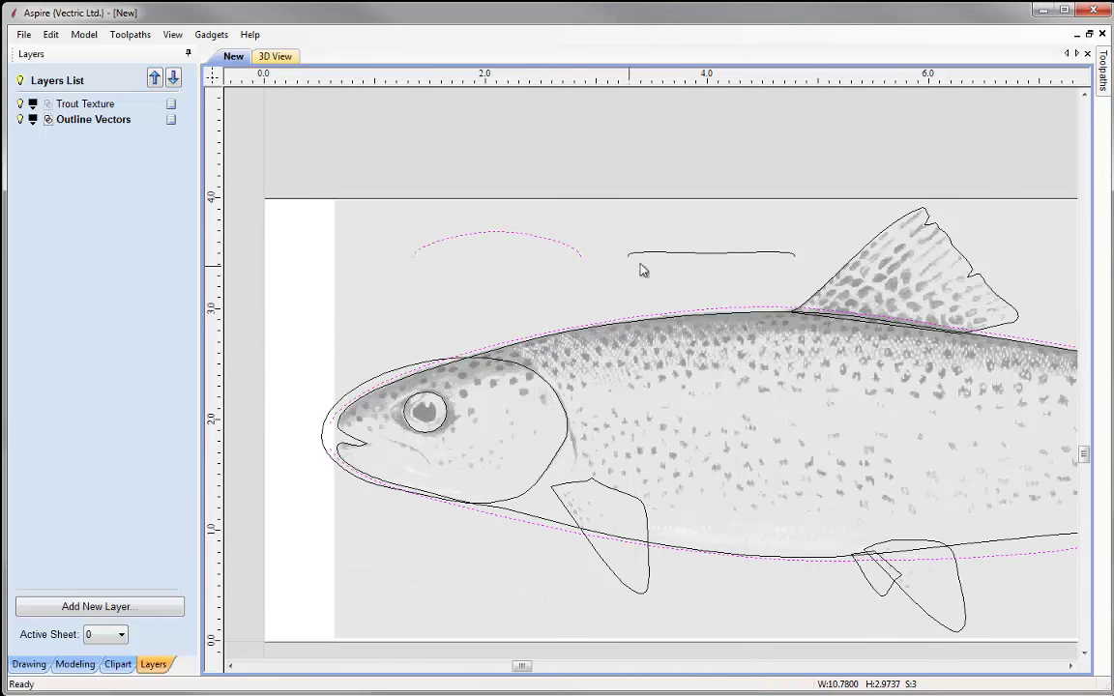
pyautogui.keyDown('shift'); pyautogui.click(652, 254); pyautogui.keyUp('shift')
pyautogui.scroll(-1, 427, 260)
pyautogui.scroll(-1, 427, 260)
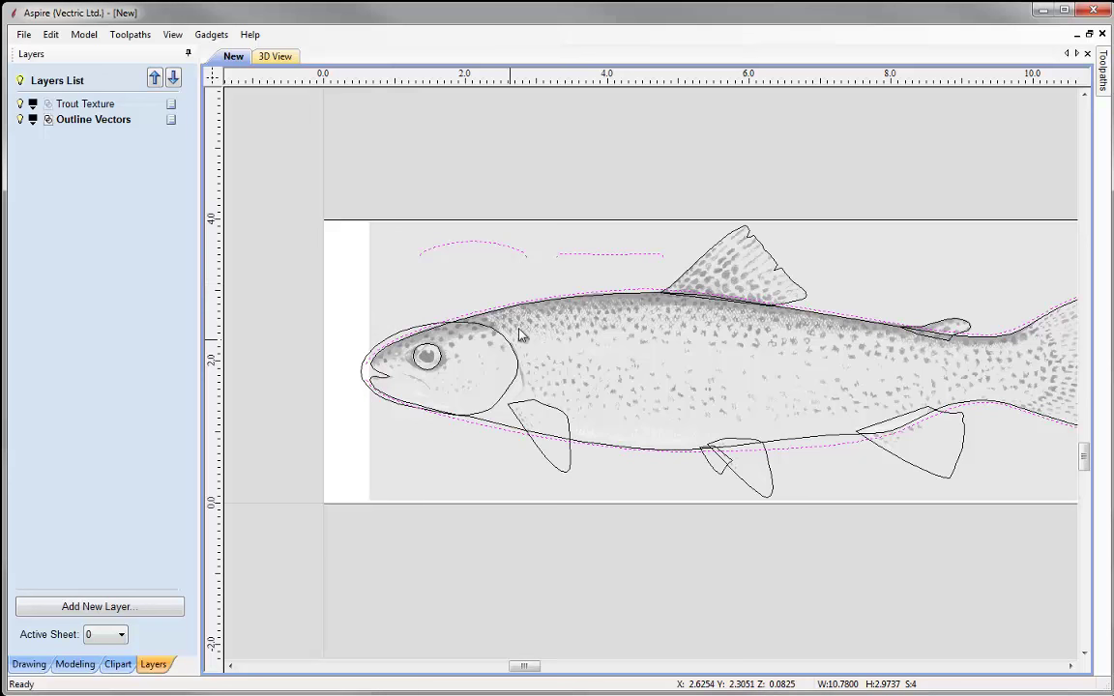
# Move the selected rail and cross-section curves to a new layer named Two Rail Sweep that is not visible.
pyautogui.rightClick(576, 259)
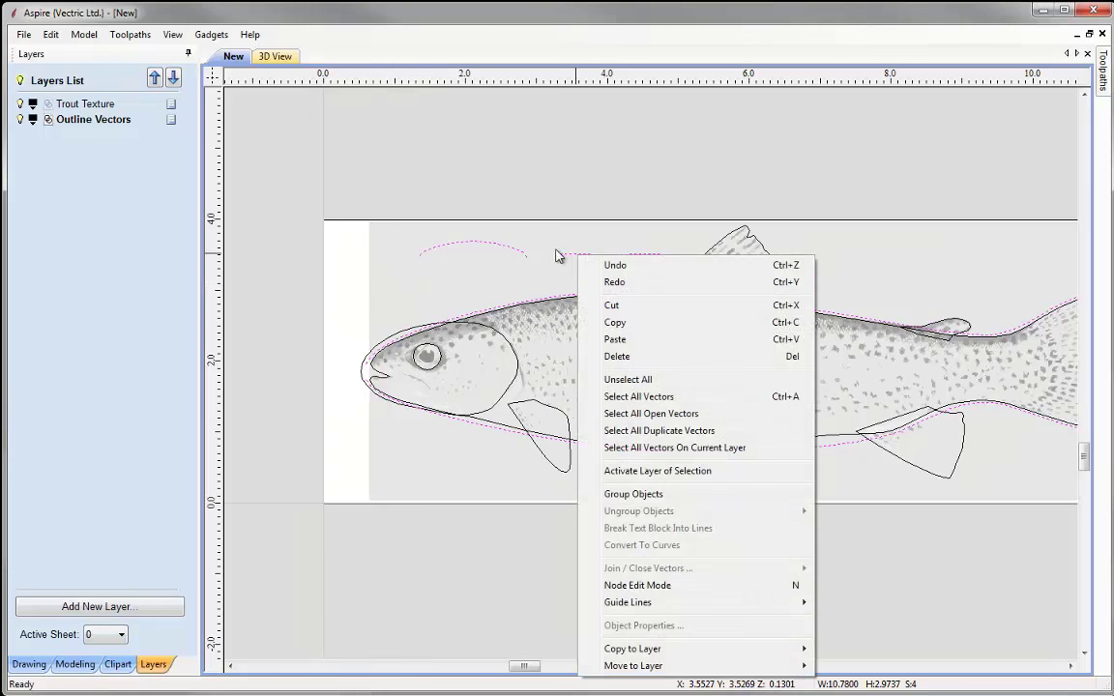
pyautogui.moveTo(661, 672)
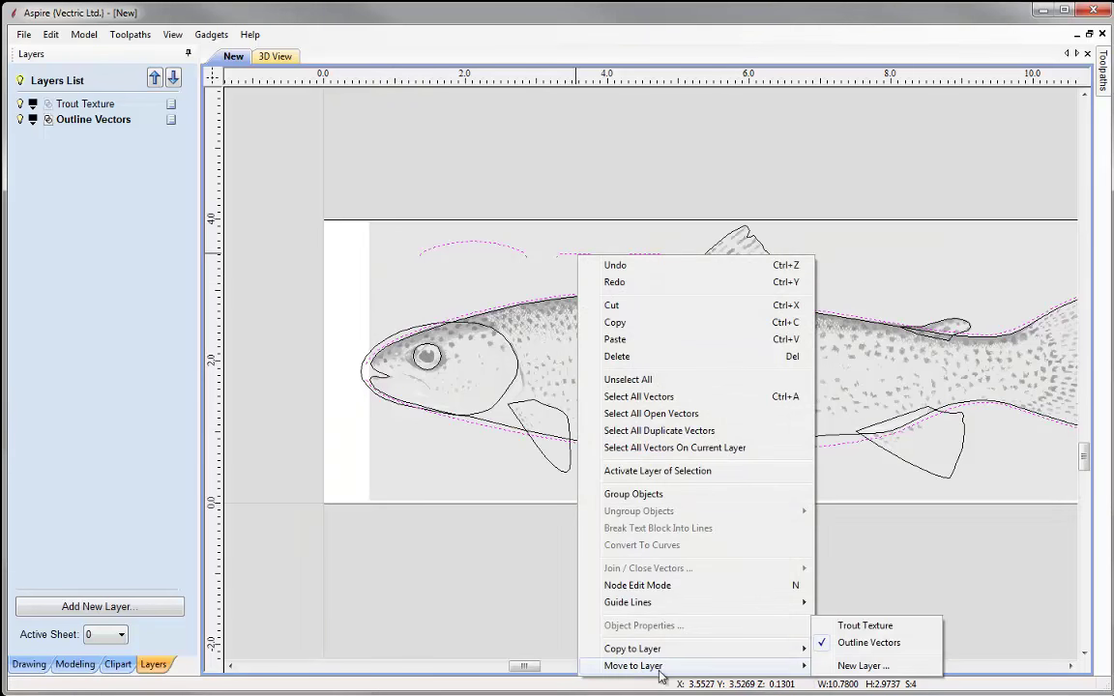
pyautogui.click(864, 666)
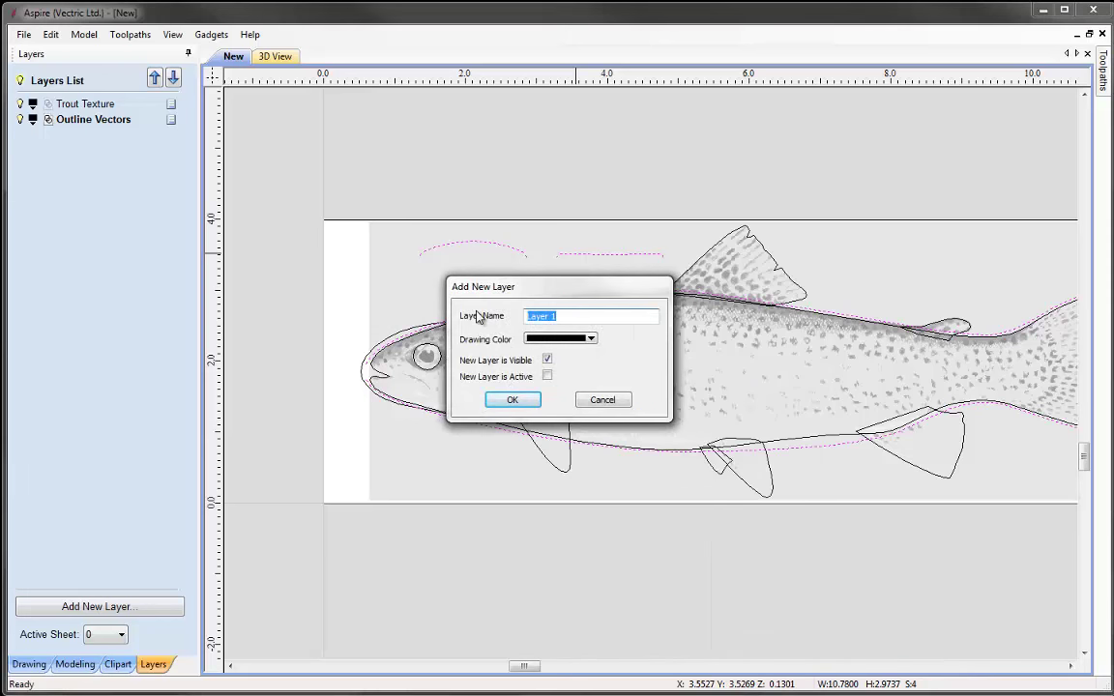
pyautogui.write('Two Rail Sweep')
pyautogui.click(547, 361)
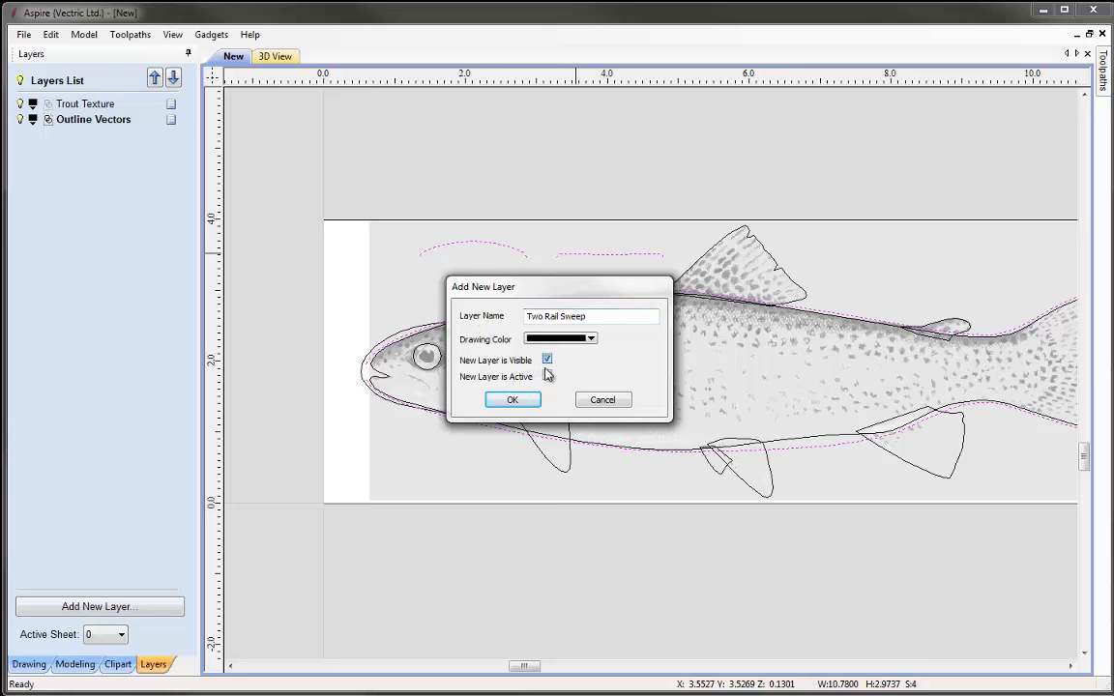
pyautogui.click(513, 400)
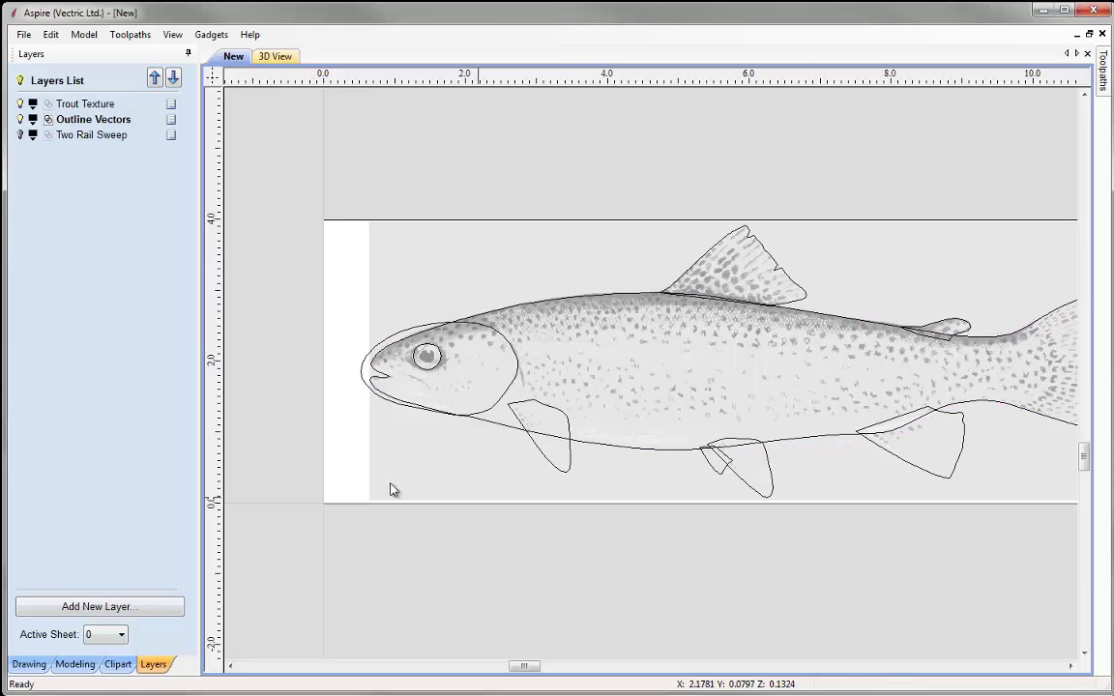
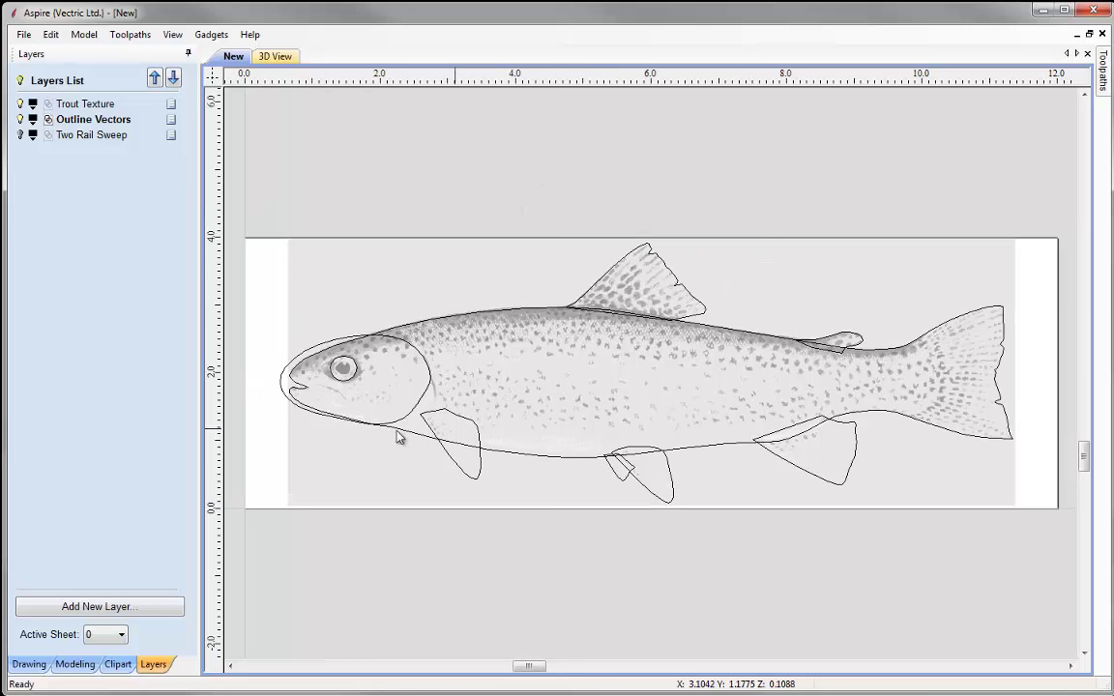
# Examine the remaining fin, body and head outline vectors by selecting them one at a time.
pyautogui.click(476, 476)
pyautogui.click(623, 476)
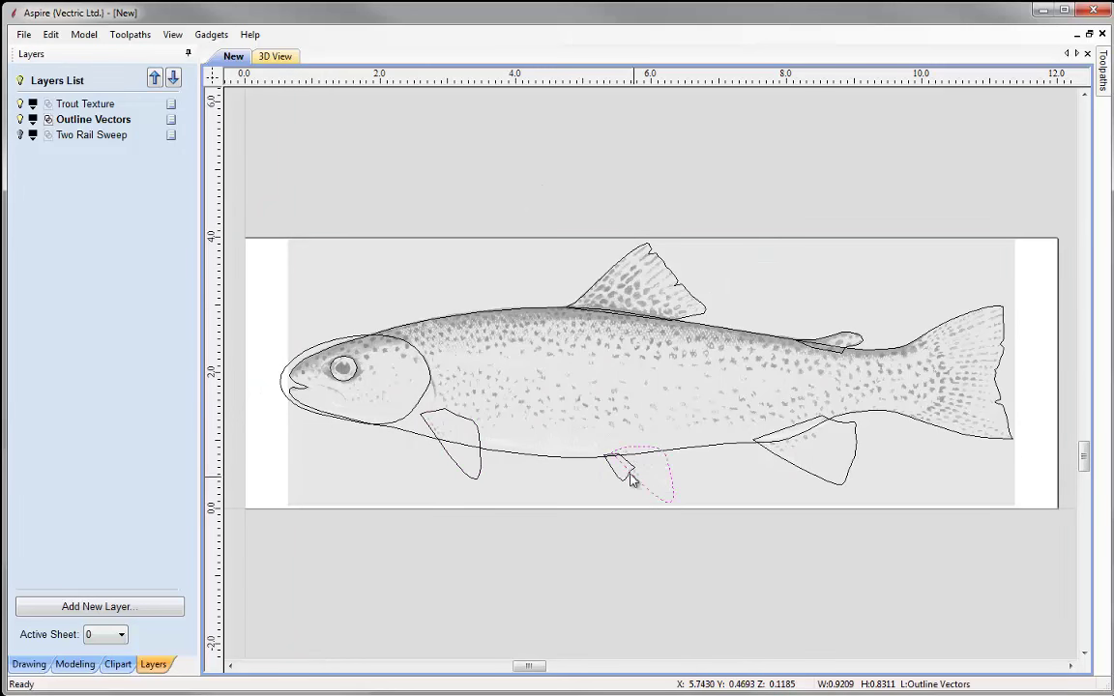
pyautogui.click(601, 455)
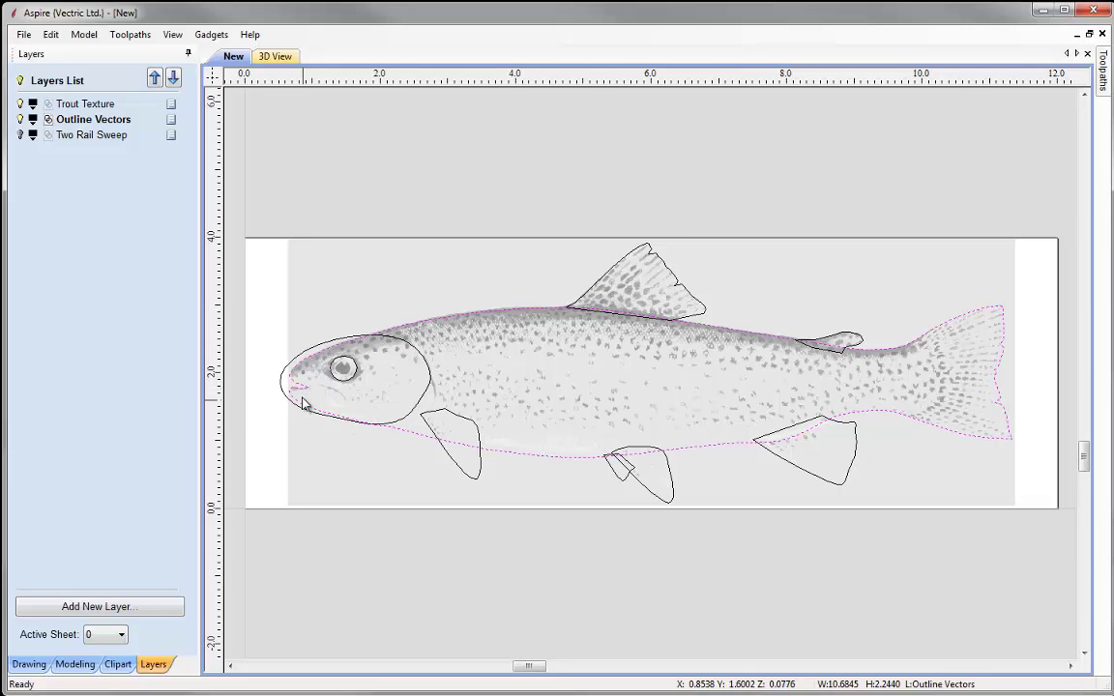
pyautogui.click(313, 352)
pyautogui.click(611, 309)
pyautogui.click(620, 466)
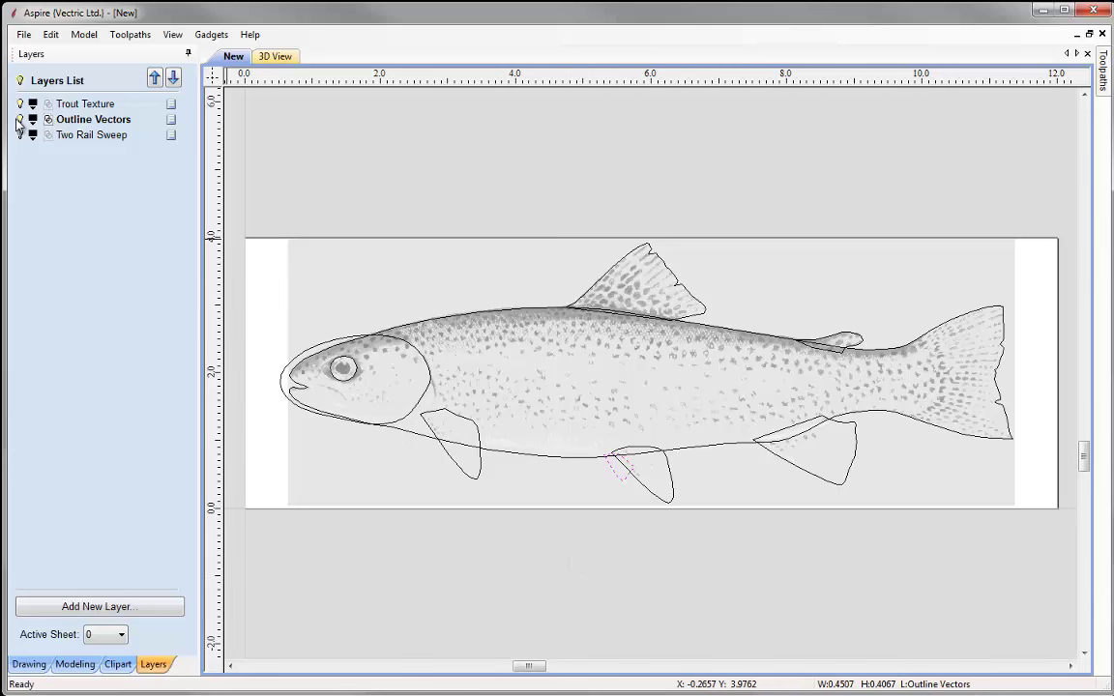
# Hide the Outline Vectors layer, then show and activate the Two Rail Sweep layer with its lower rail selected.
pyautogui.click(18, 120)
pyautogui.click(21, 135)
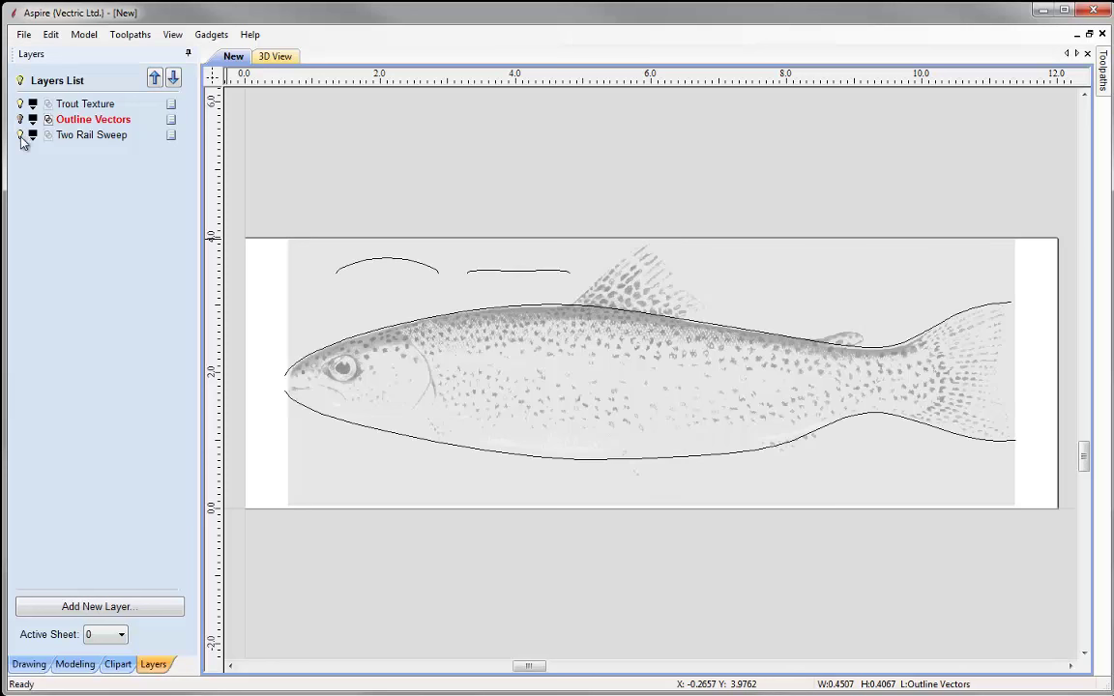
pyautogui.click(82, 138)
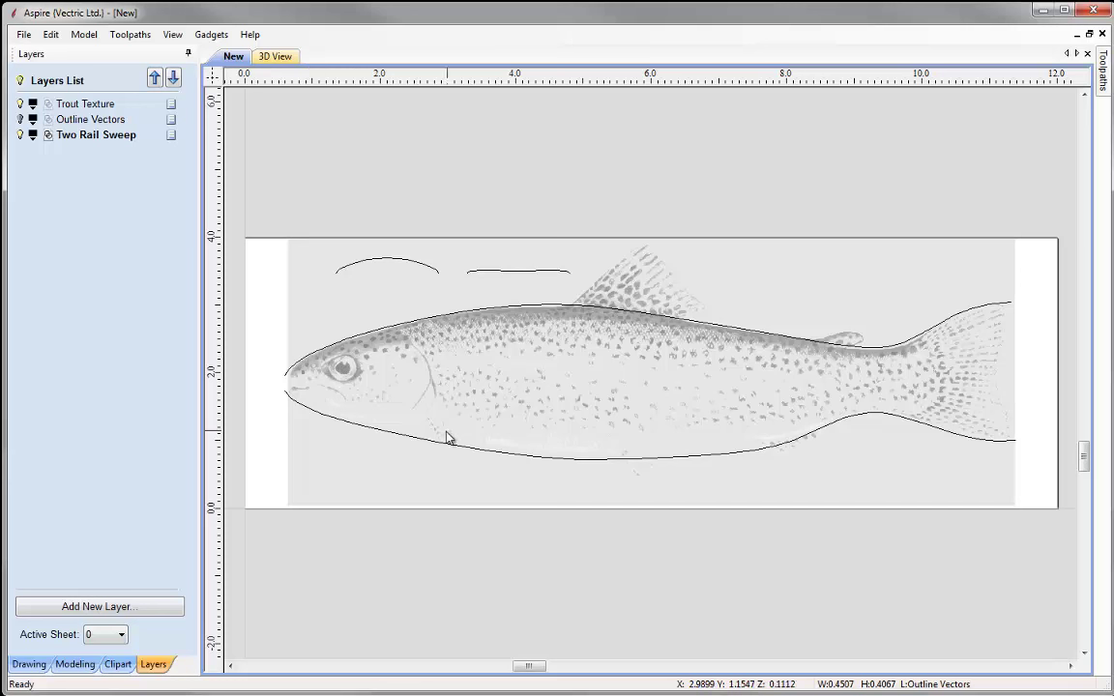
pyautogui.click(378, 337)
pyautogui.click(347, 422)
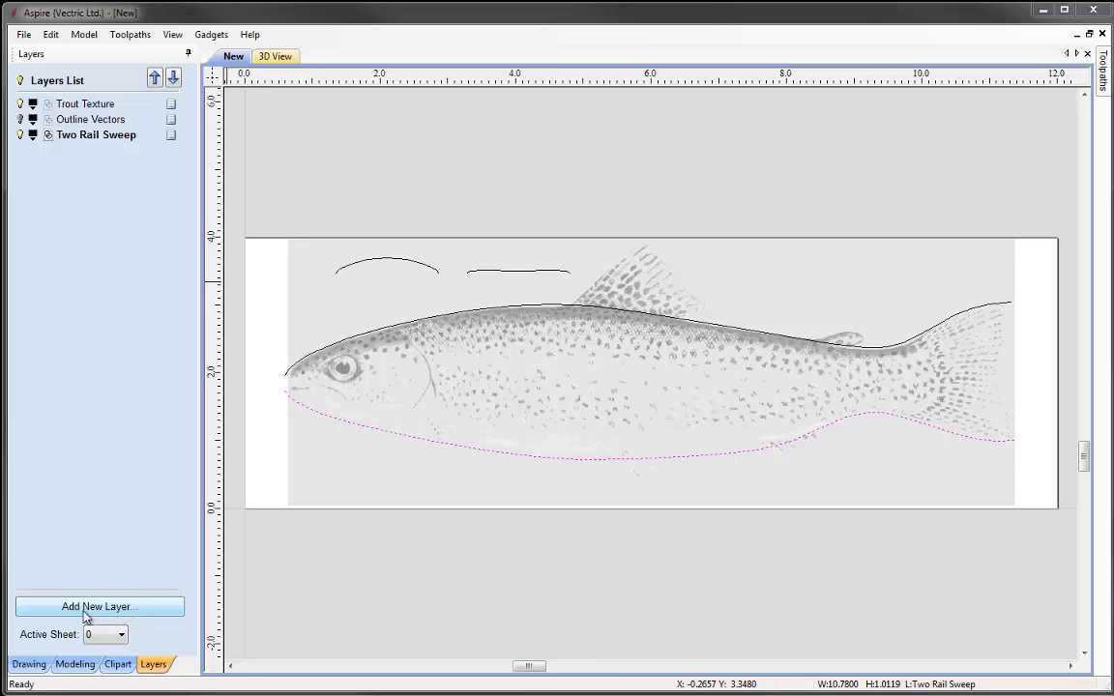
# Add a new layer named Components.
pyautogui.click(116, 606)
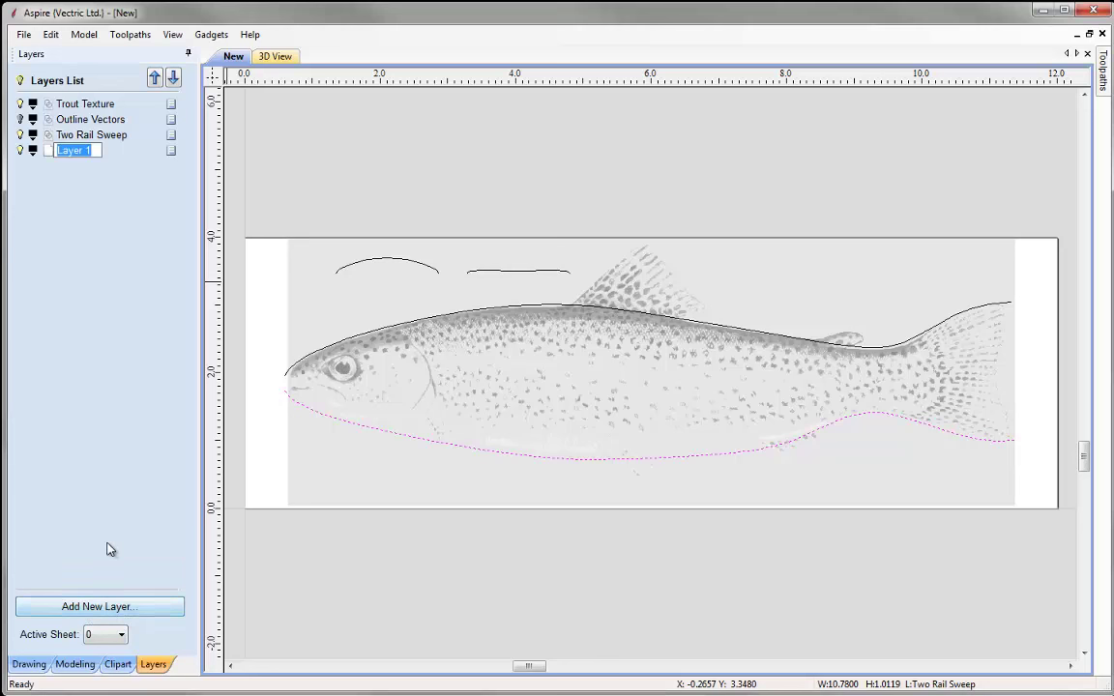
pyautogui.write('C')
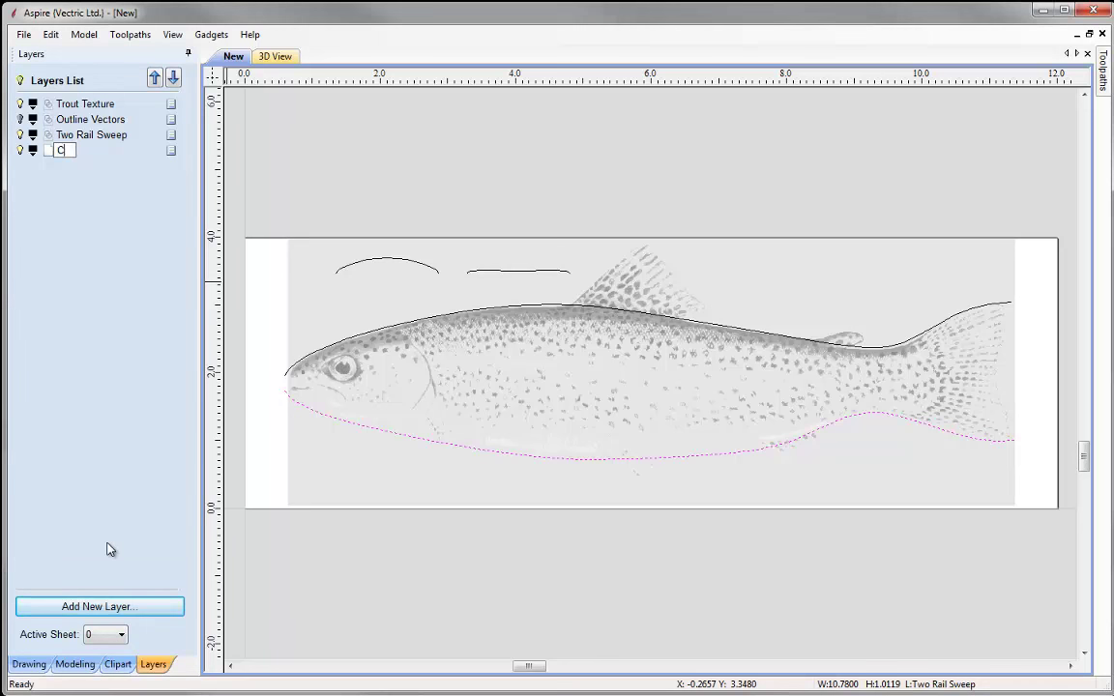
pyautogui.write('omponents')
pyautogui.press('Return')
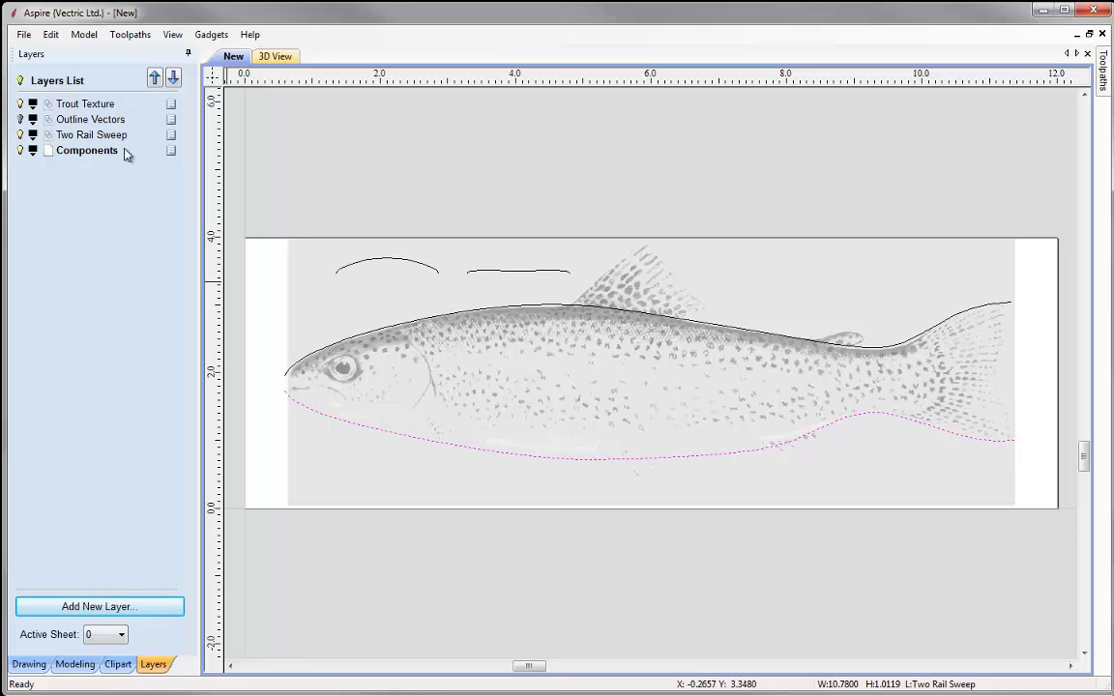
# Move the Components layer to the top of the layer order and hide the Trout Texture layer.
pyautogui.click(153, 77)
pyautogui.click(154, 77)
pyautogui.click(154, 77)
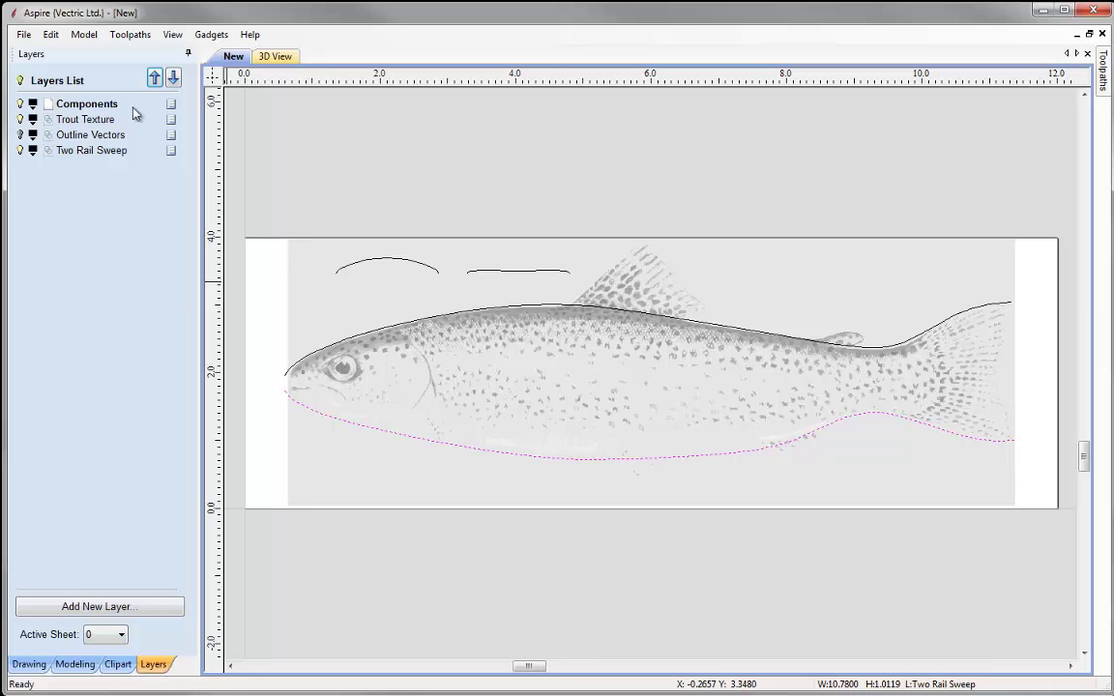
pyautogui.click(20, 120)
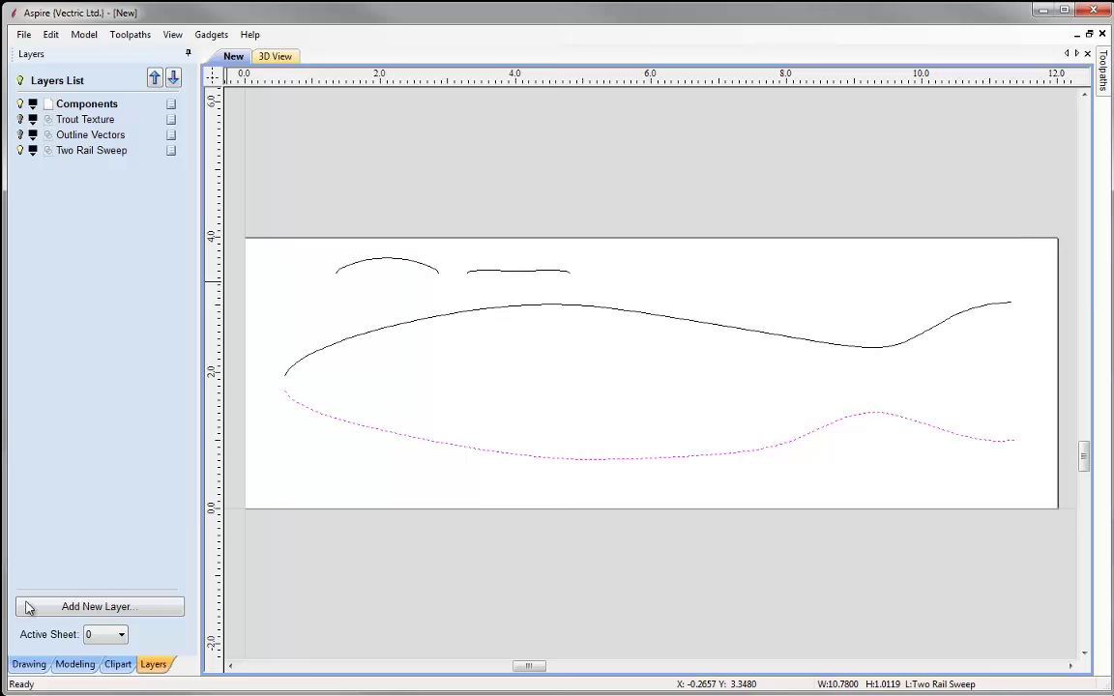
# Rename Level 1 in the component tree as Trout.
pyautogui.click(75, 664)
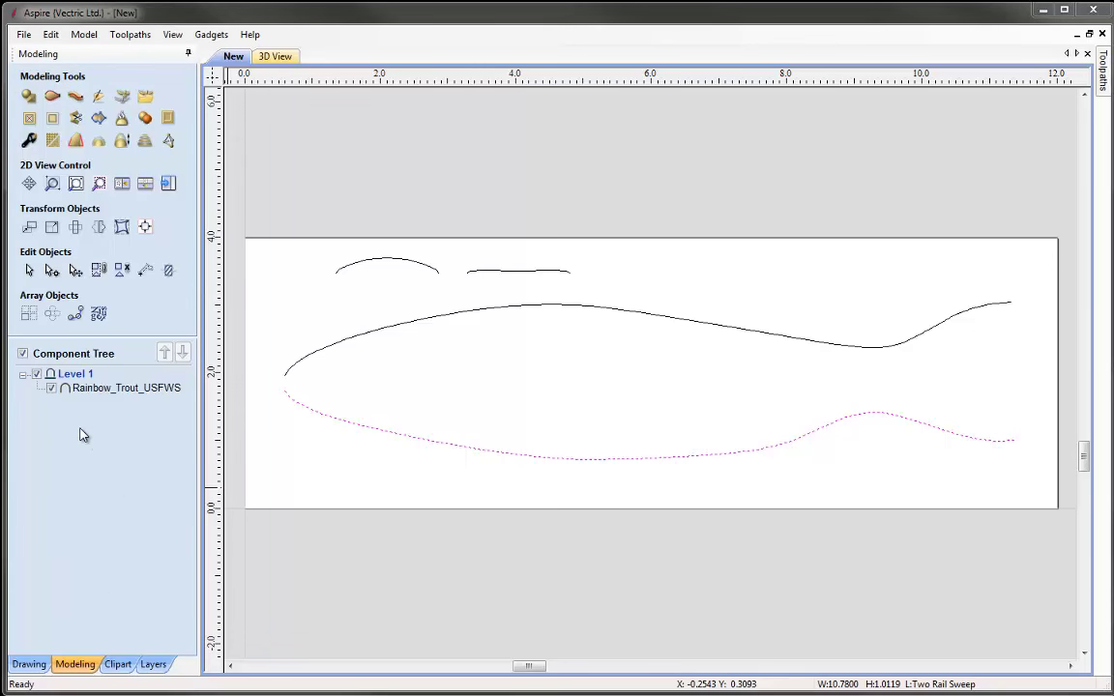
pyautogui.rightClick(84, 378)
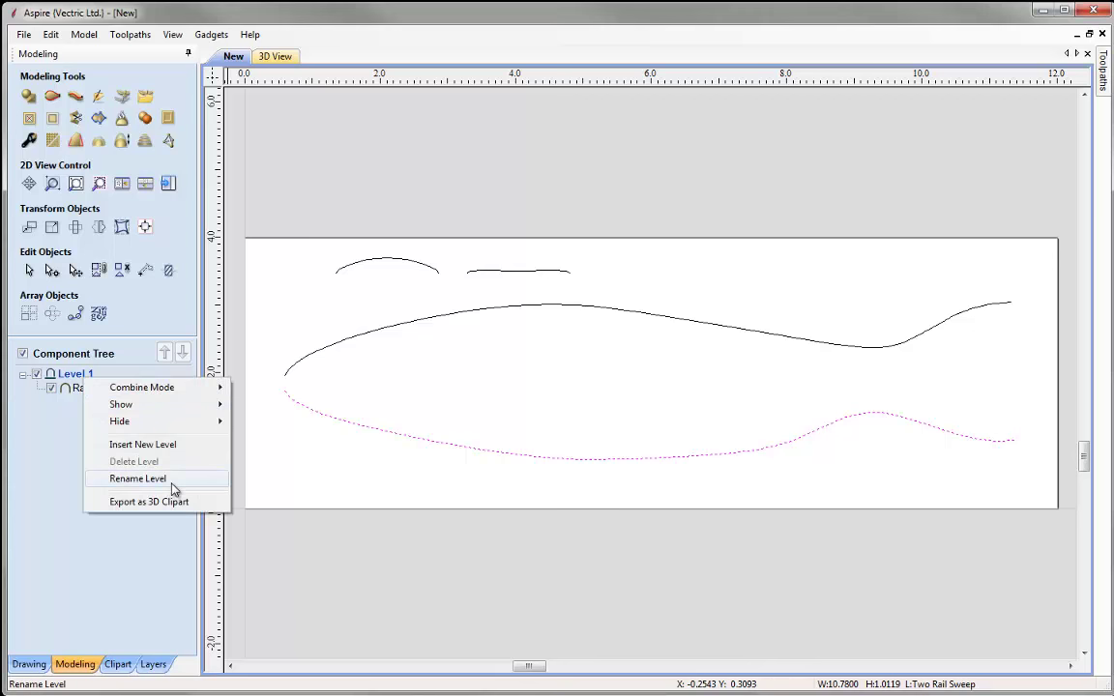
pyautogui.click(138, 478)
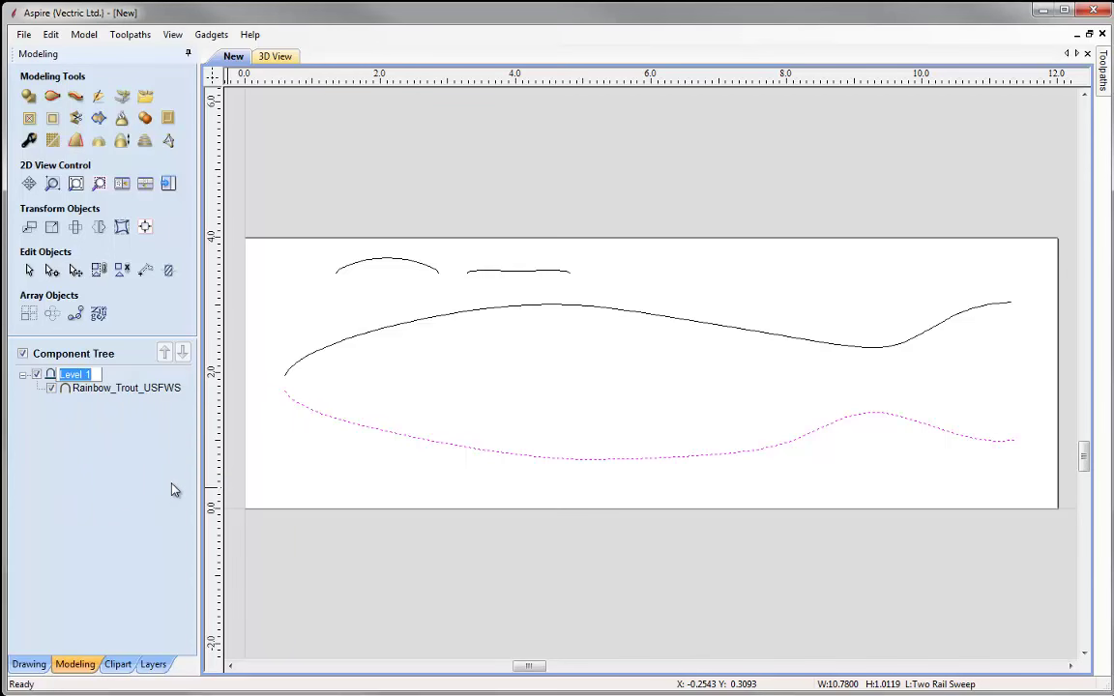
pyautogui.press('BackSpace')
pyautogui.write('Trout')
pyautogui.press('Return')
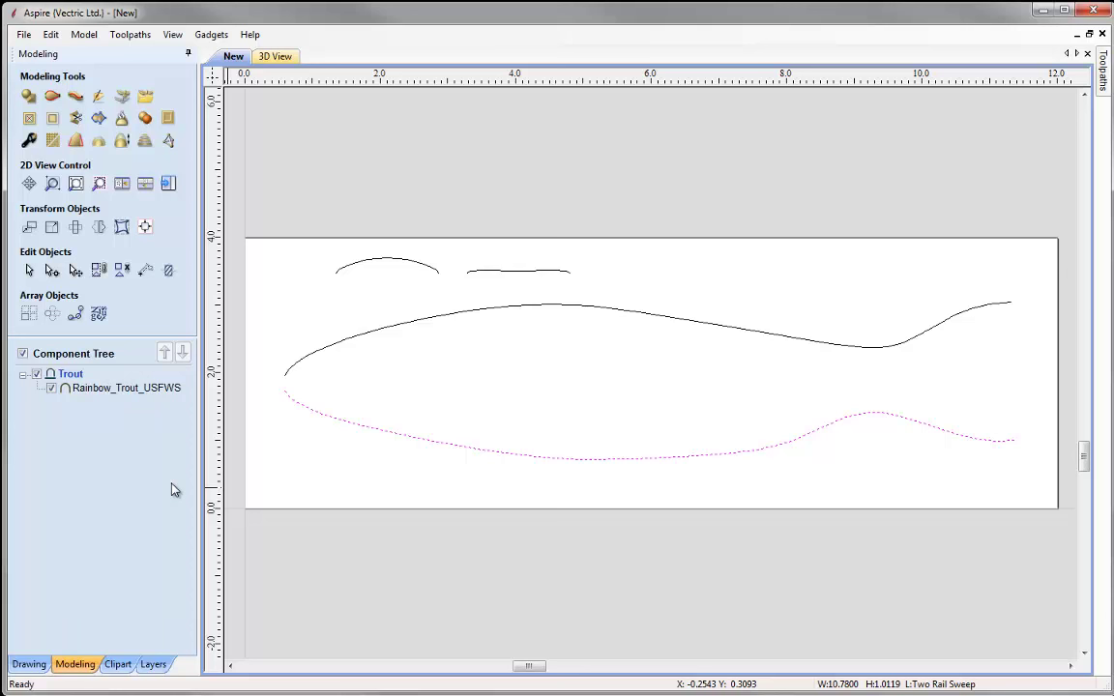
# Insert a new level in the component tree and name it Basic Fish Shape.
pyautogui.rightClick(78, 374)
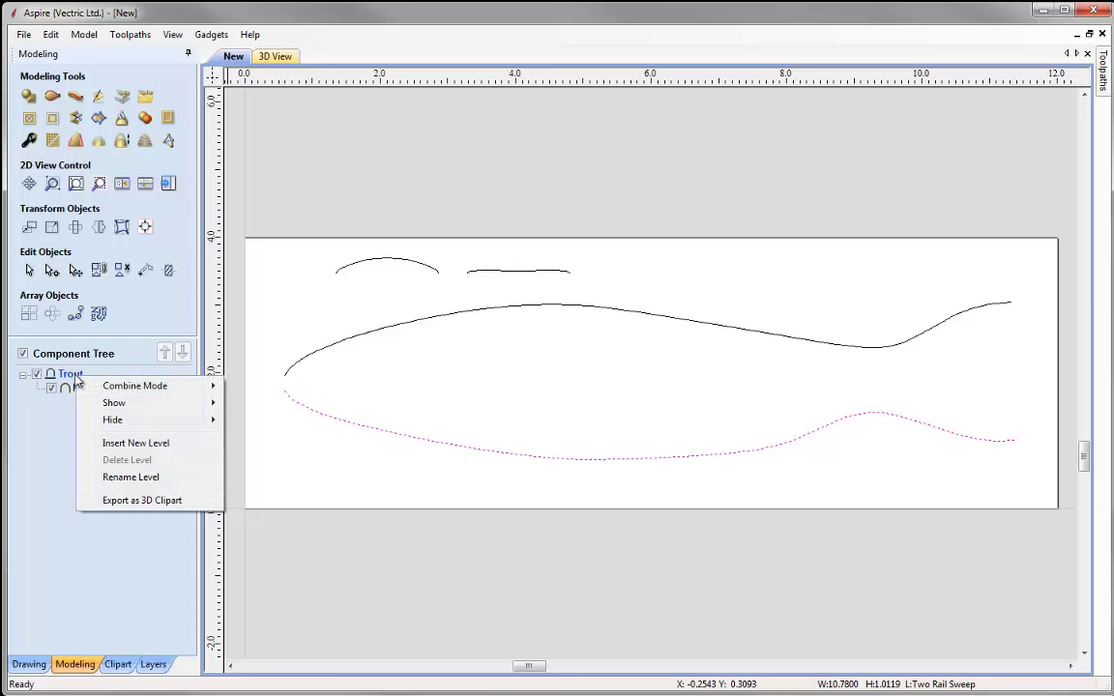
pyautogui.click(133, 445)
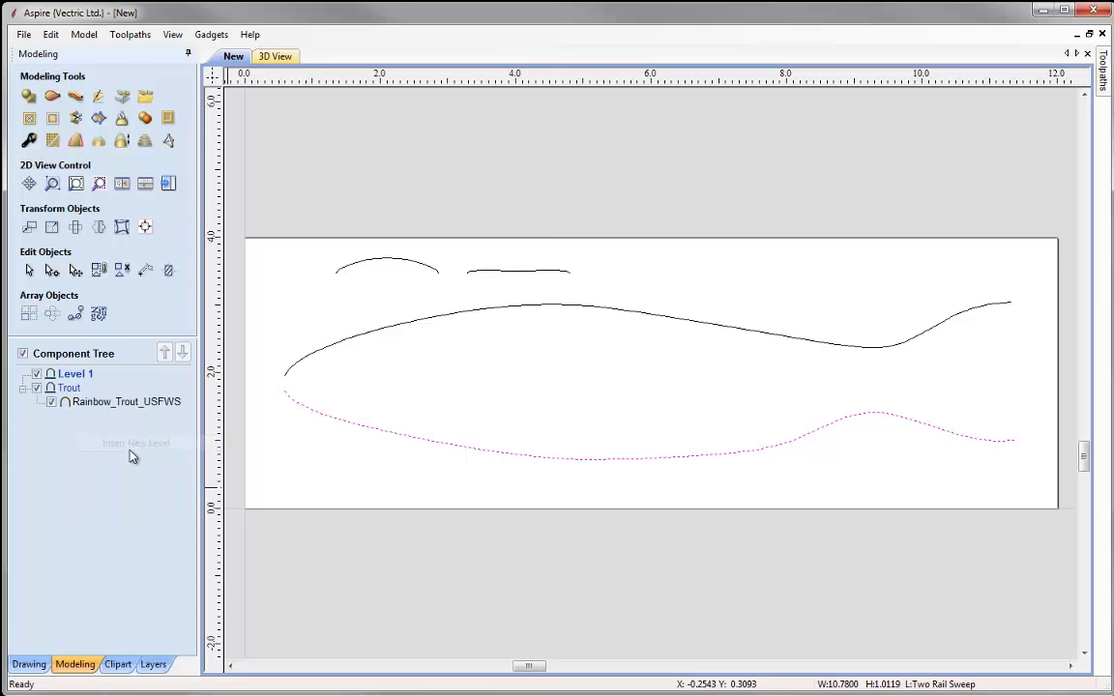
pyautogui.rightClick(70, 379)
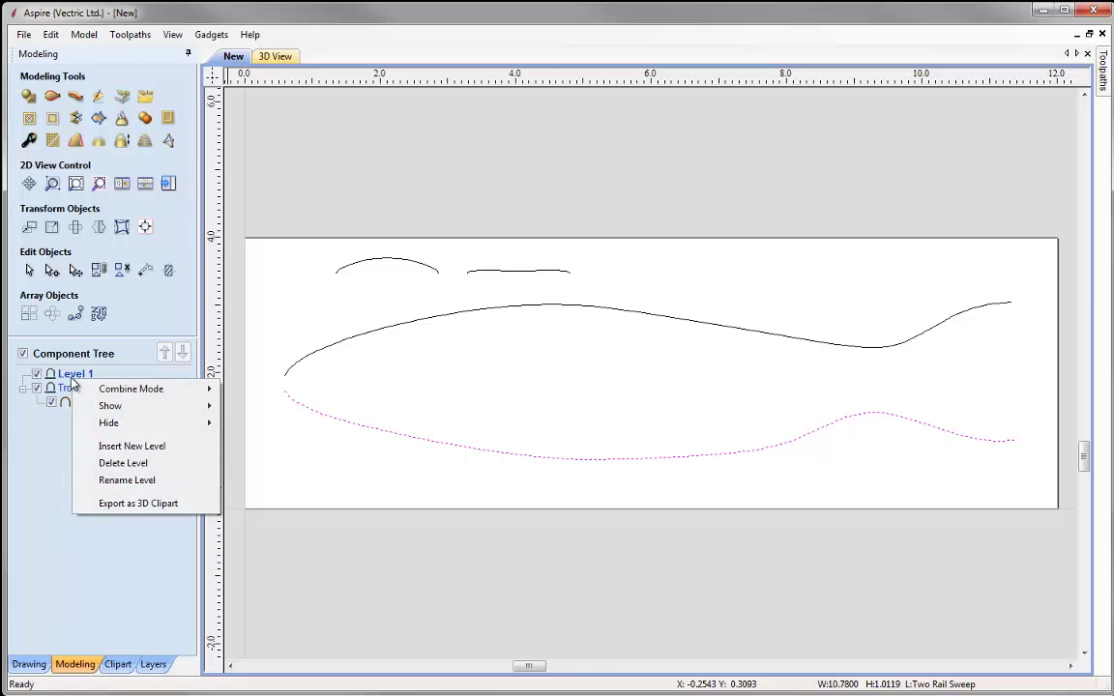
pyautogui.click(136, 480)
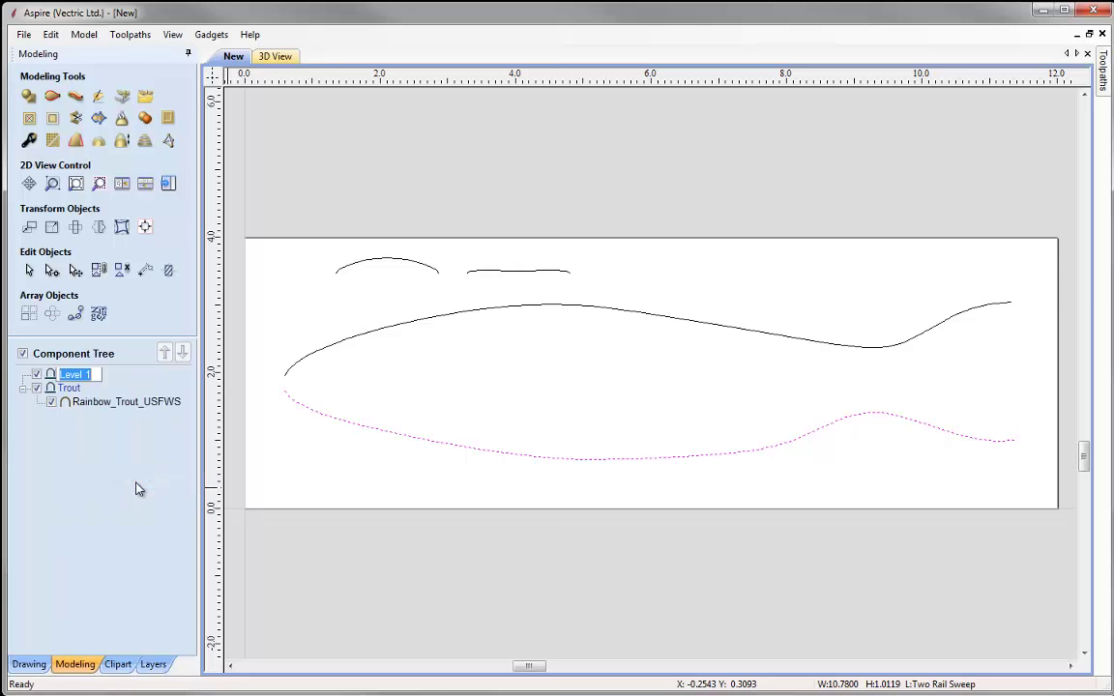
pyautogui.write('Basic Fish Shape')
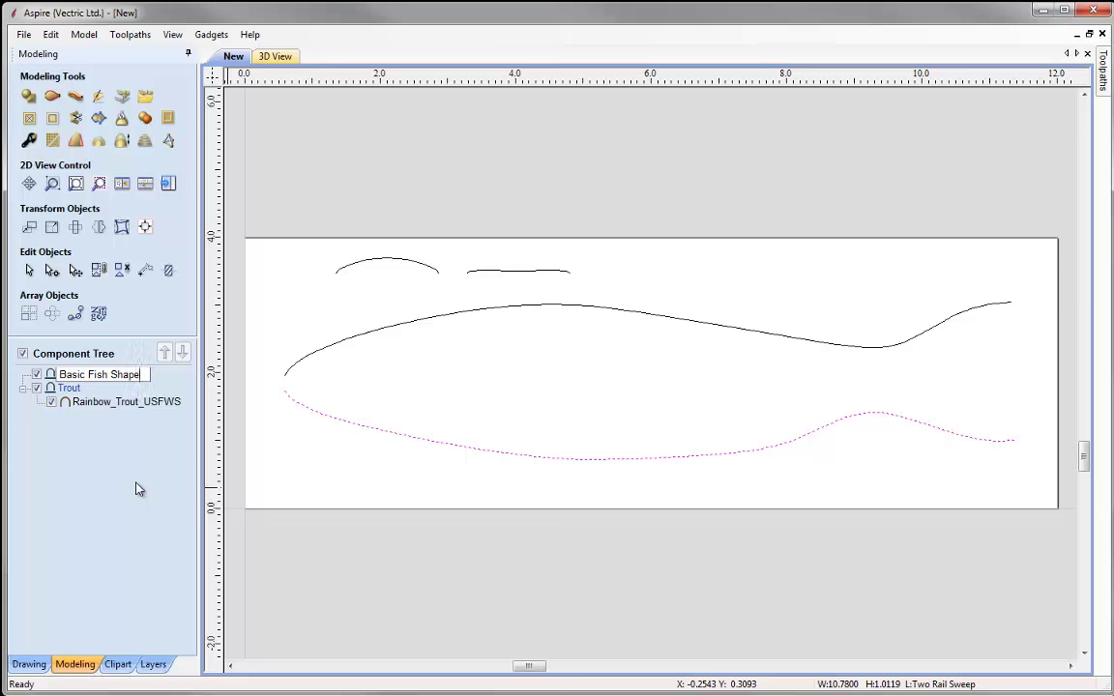
pyautogui.press('Return')
# Hide the Trout level and display the 2D and 3D views one above the other.
pyautogui.click(37, 387)
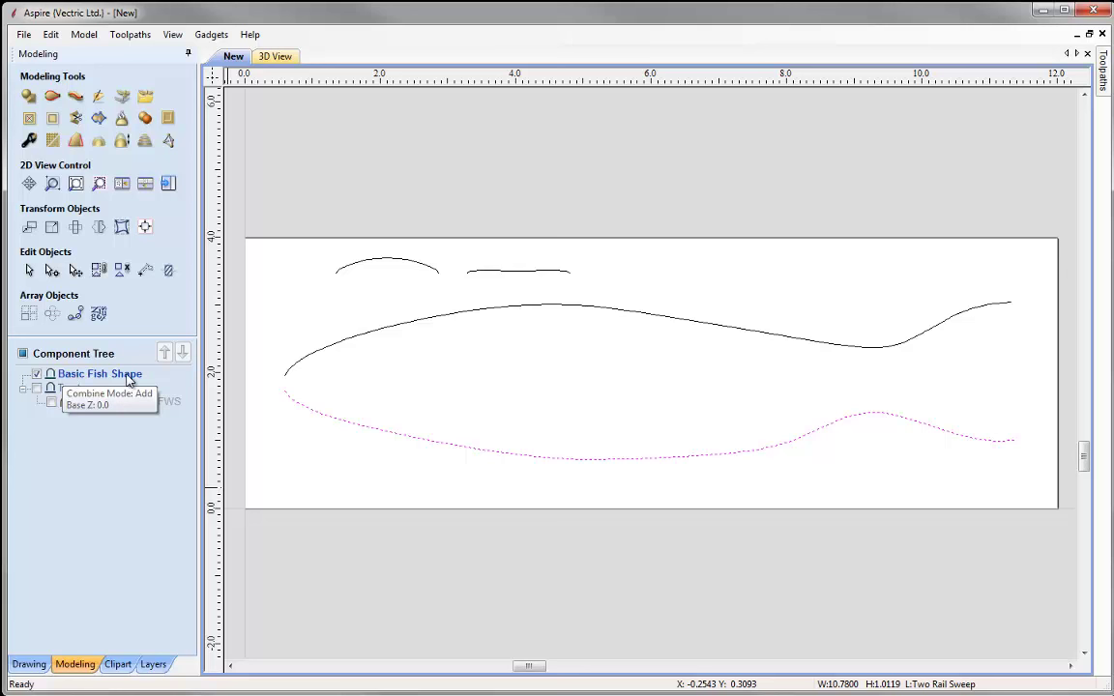
pyautogui.click(145, 185)
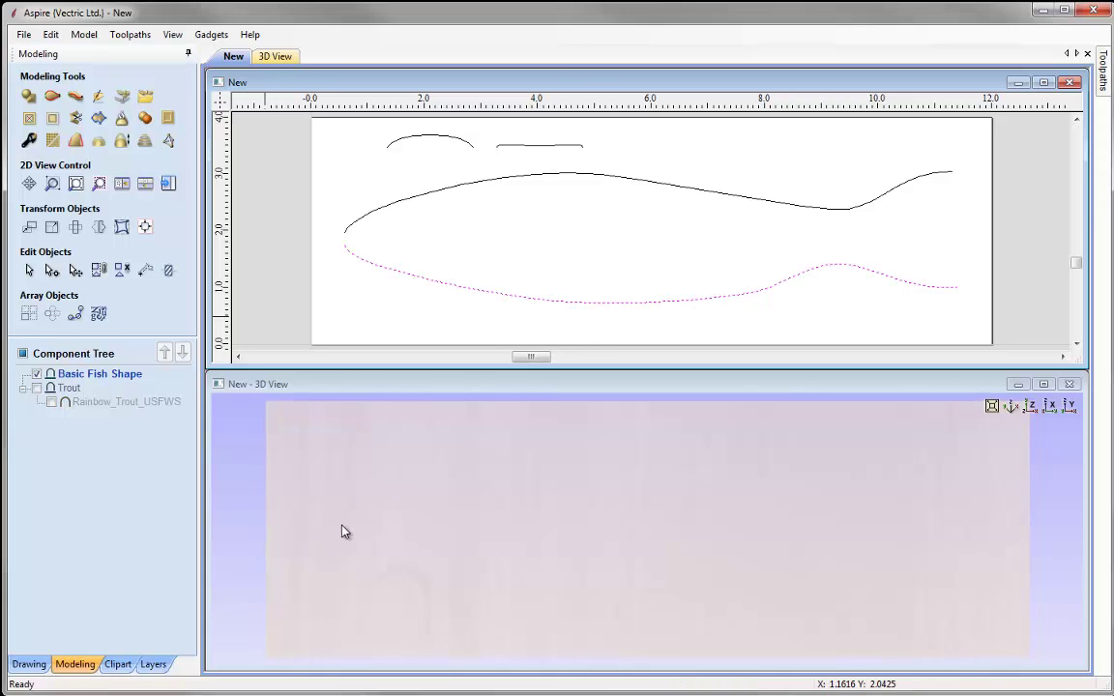
# Start a Two Rail Sweep with the upper and lower body curves as its drive rails.
pyautogui.keyDown('shift'); pyautogui.click(357, 224); pyautogui.keyUp('shift')
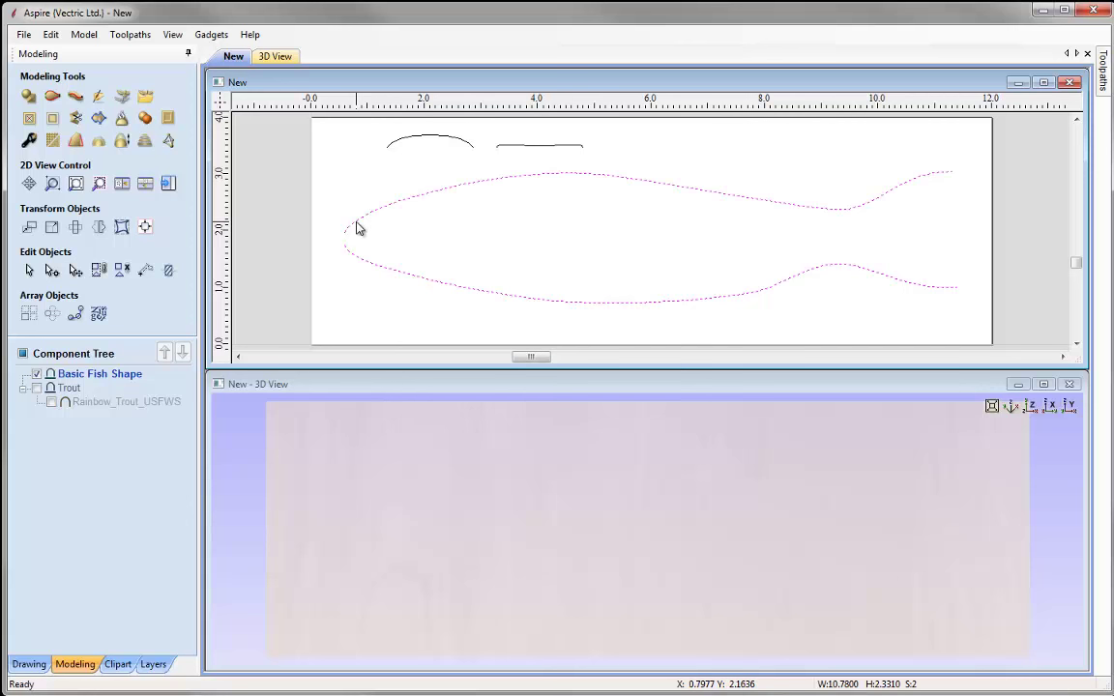
pyautogui.click(52, 98)
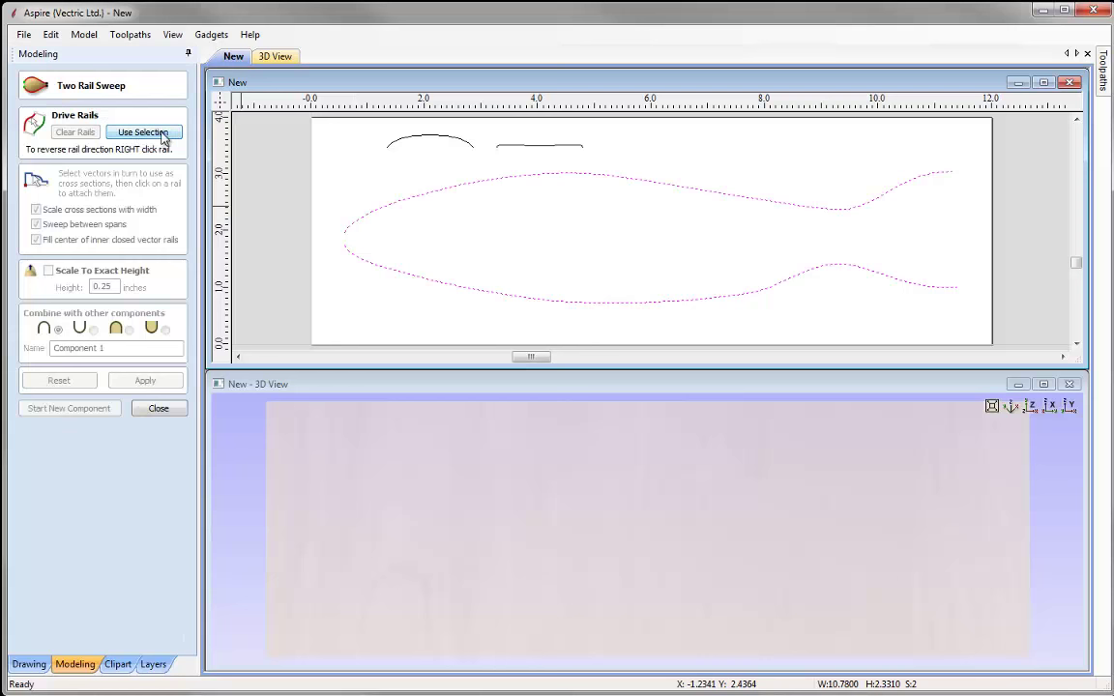
pyautogui.click(145, 132)
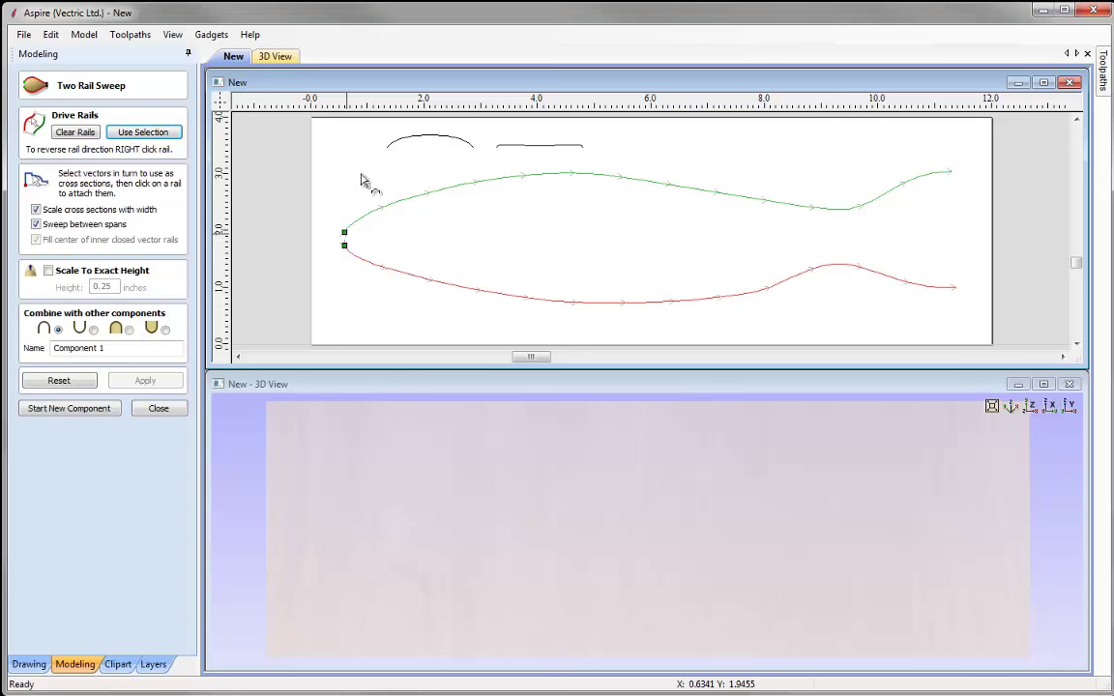
# Attach the arched cross section to the sweep rails at the head end and apply the sweep to form the fish body.
pyautogui.click(411, 143)
pyautogui.click(348, 242)
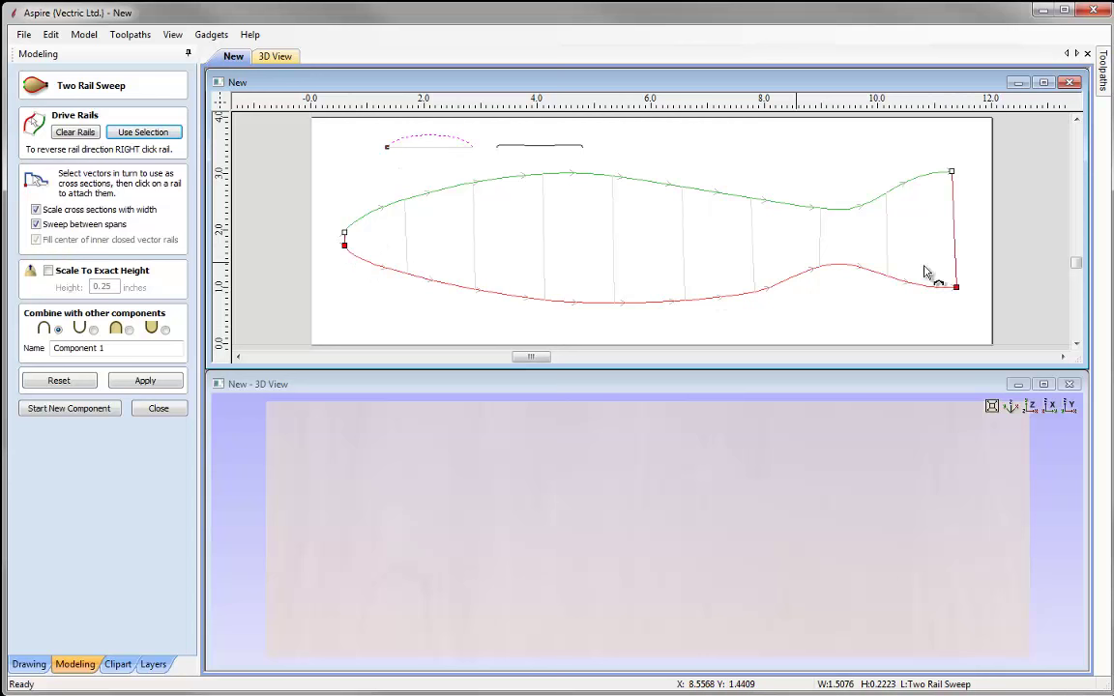
pyautogui.click(151, 387)
pyautogui.moveTo(361, 492); pyautogui.dragTo(428, 517)
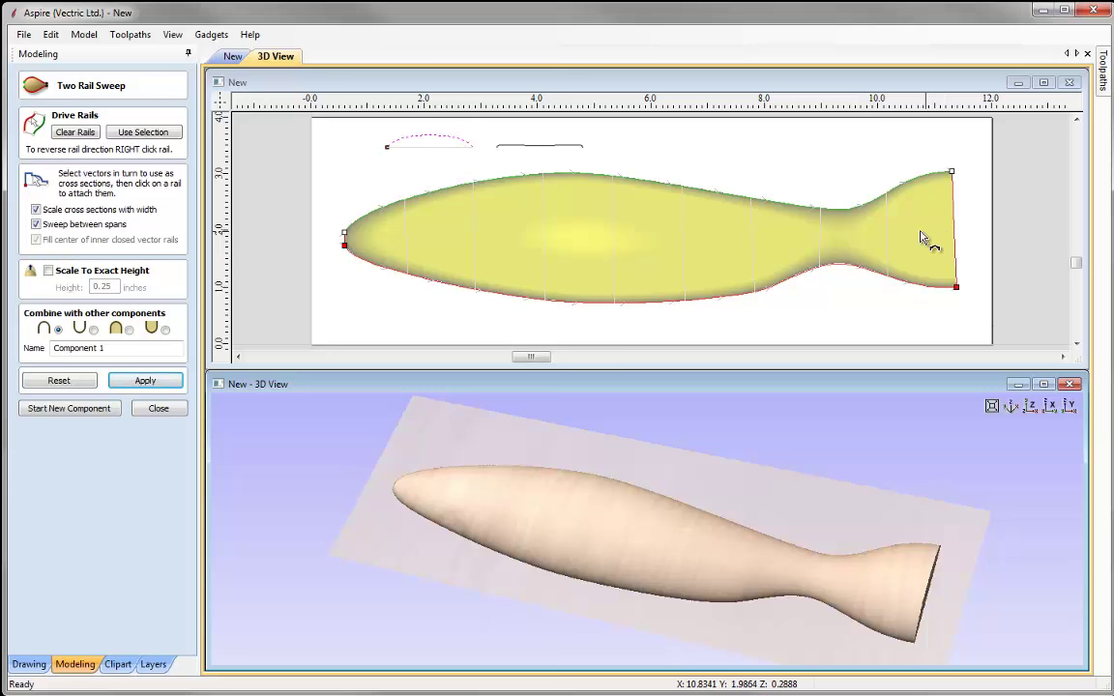
# Attach the flat cross section at the tail end of the rails and reapply the sweep.
pyautogui.click(568, 147)
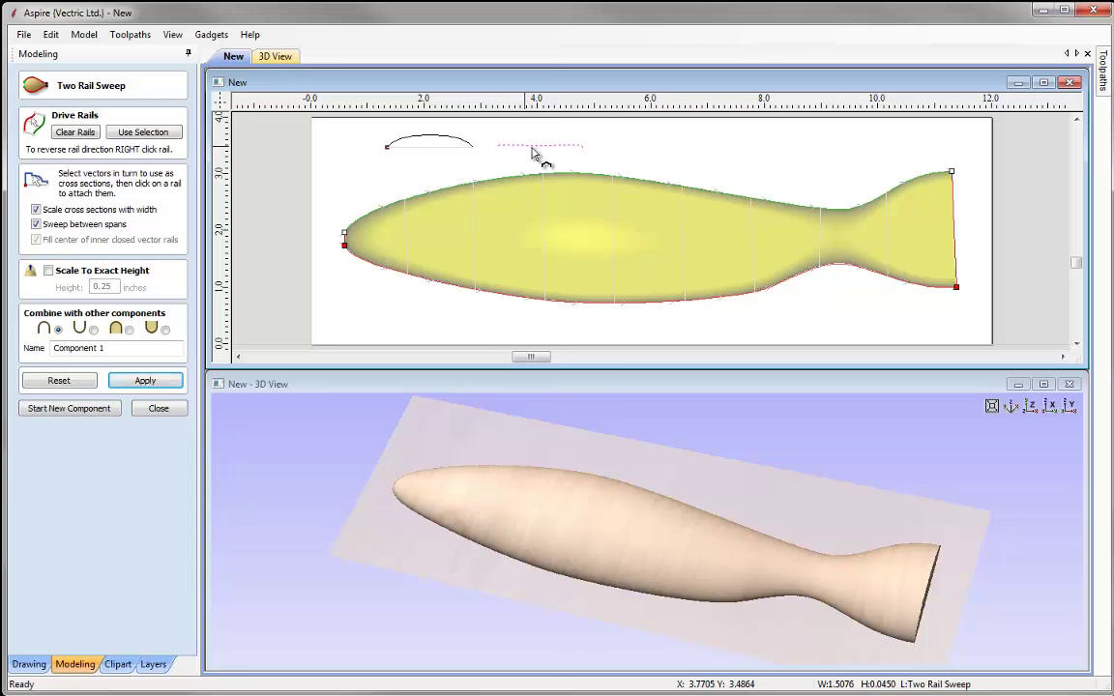
pyautogui.click(956, 290)
pyautogui.click(150, 384)
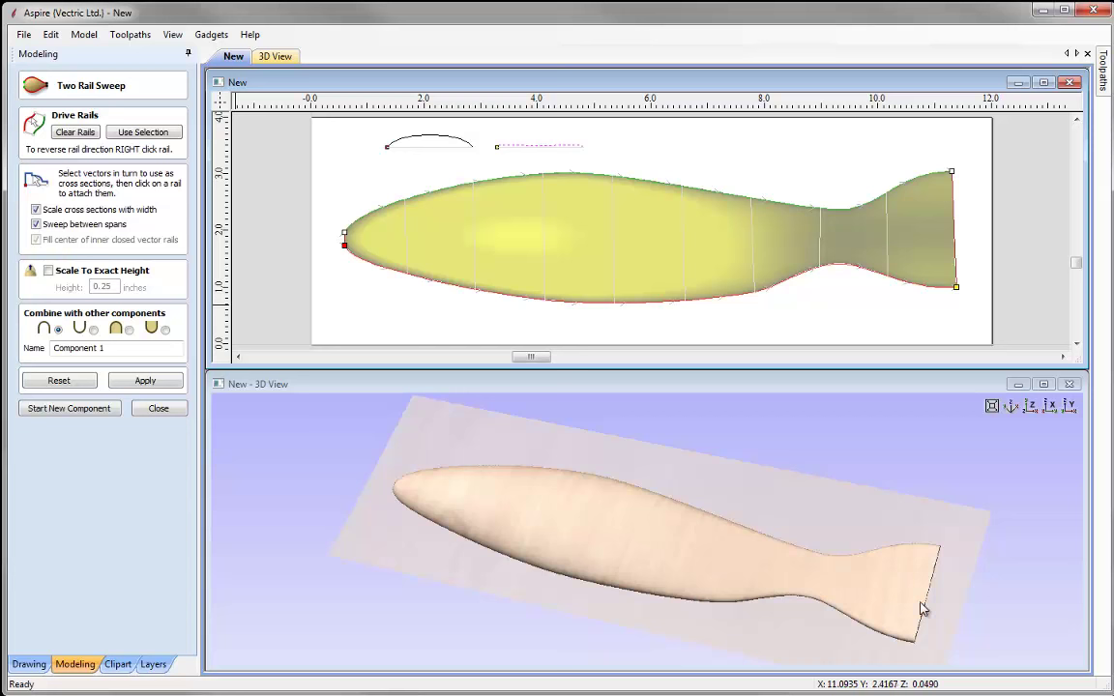
pyautogui.moveTo(824, 631); pyautogui.dragTo(688, 572)
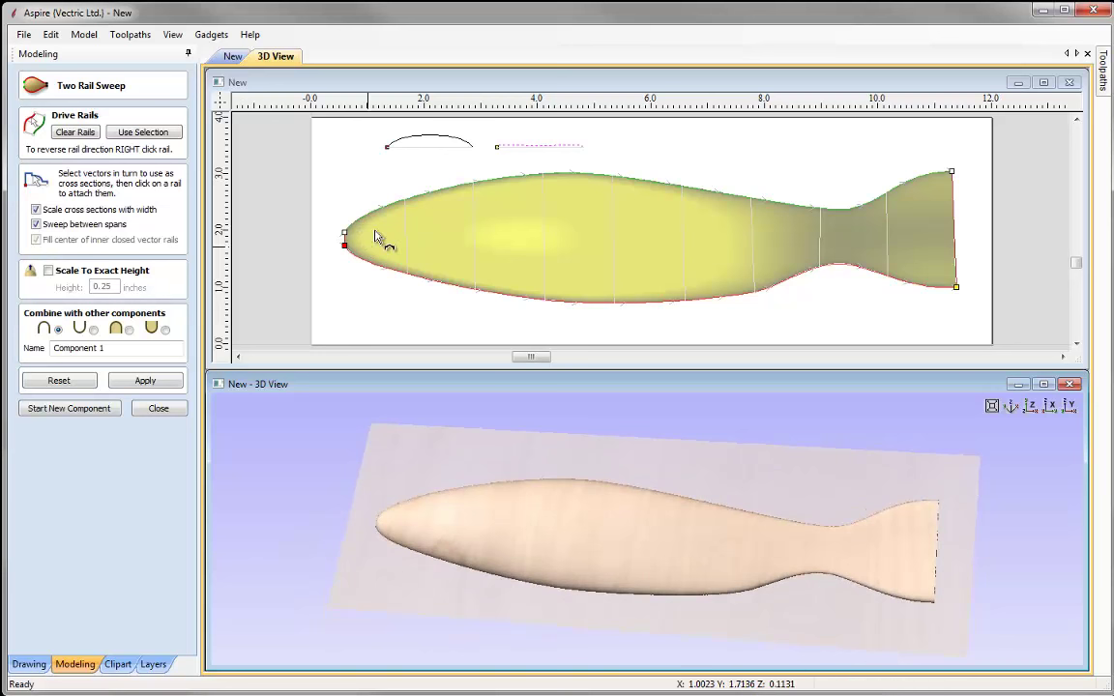
# Add the arched cross section to the lower rail just before the body narrows toward the tail, and reapply the sweep.
pyautogui.click(447, 139)
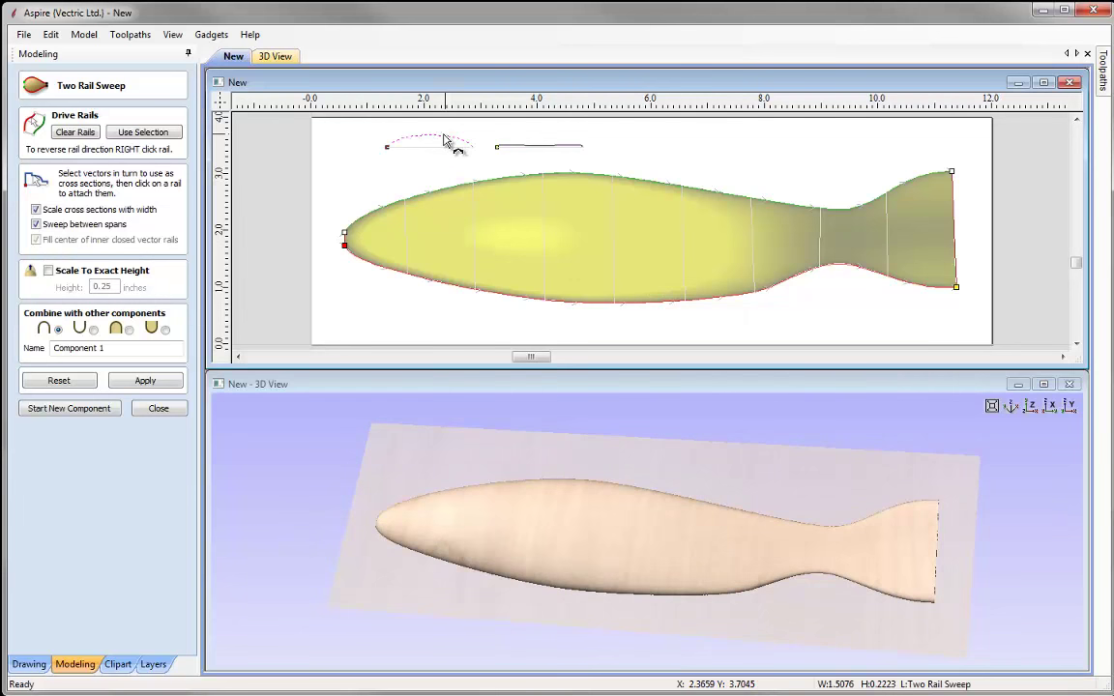
pyautogui.click(737, 297)
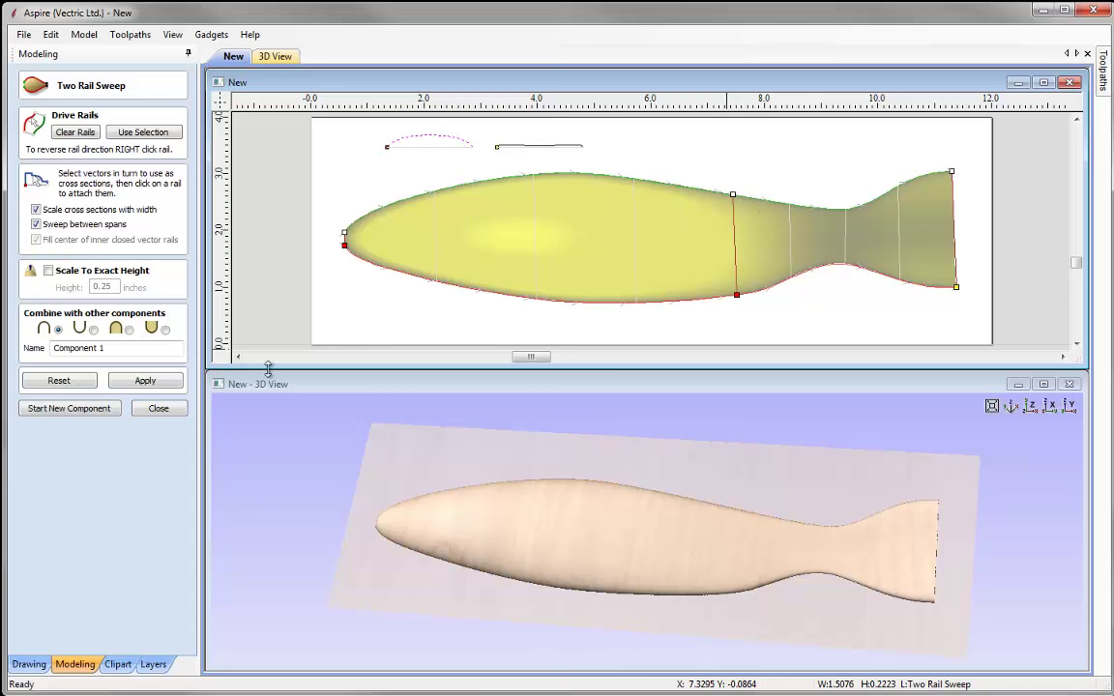
pyautogui.click(164, 381)
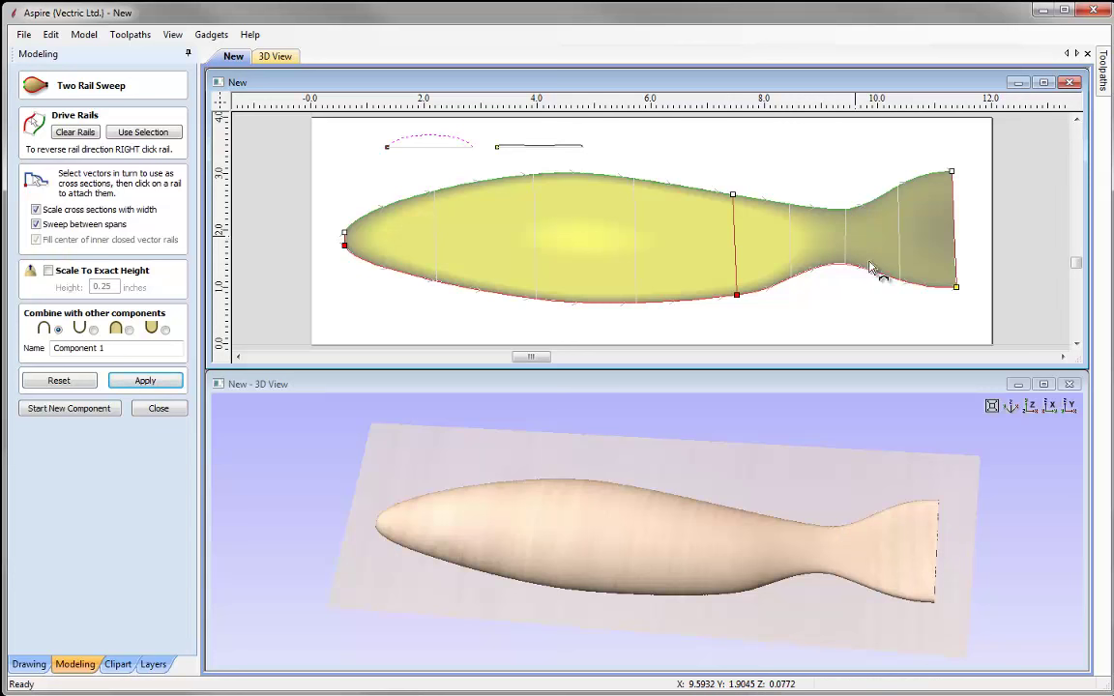
# Add the flat cross section at the narrowest point before the tail fin, reapply the sweep and inspect the shape in 3D.
pyautogui.click(546, 147)
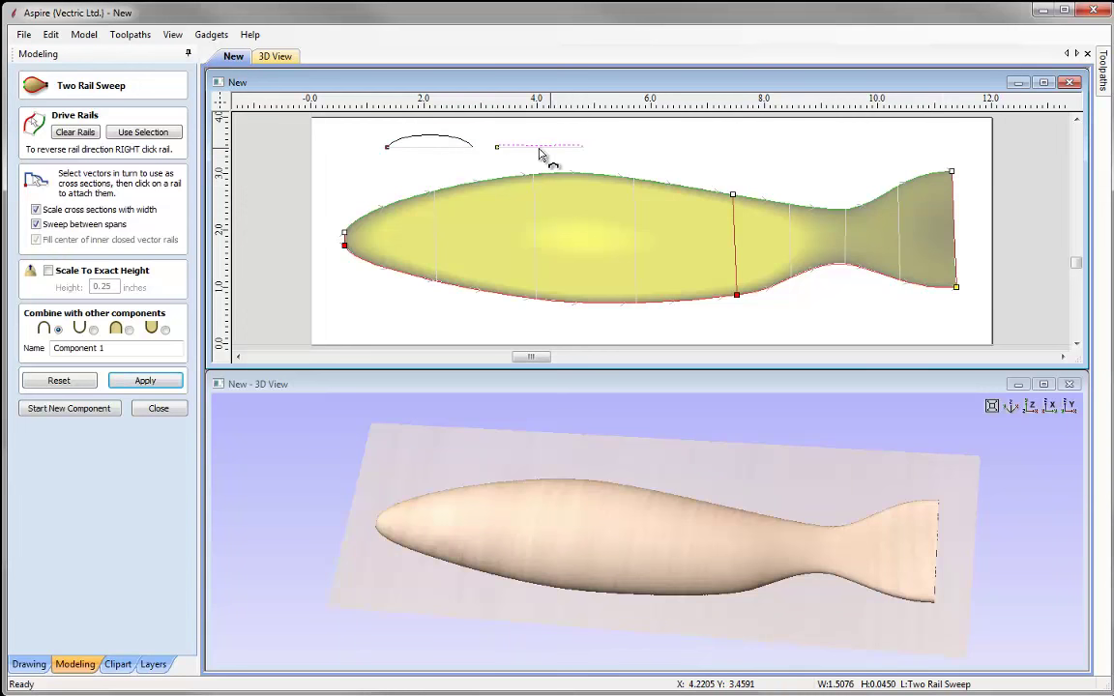
pyautogui.click(841, 269)
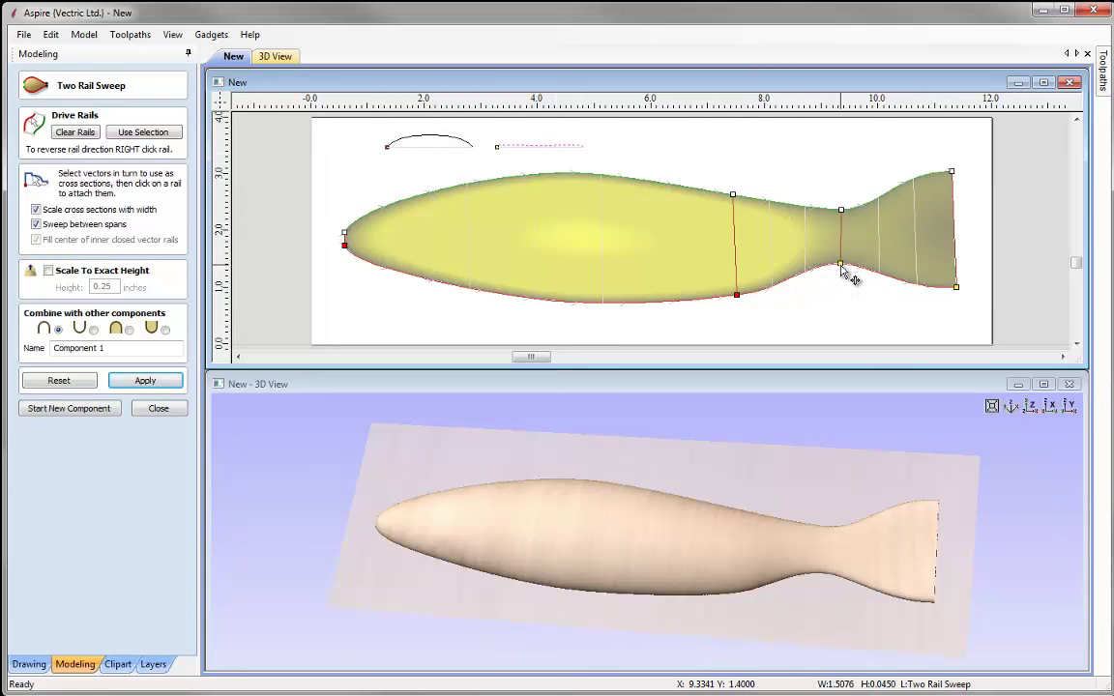
pyautogui.click(147, 380)
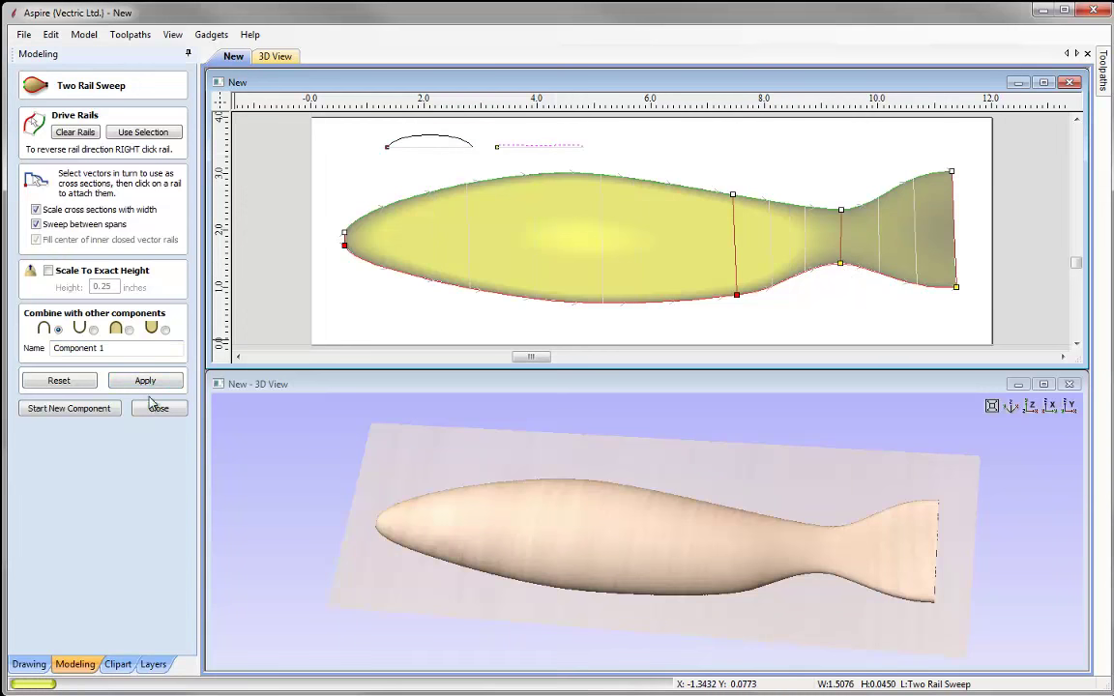
pyautogui.moveTo(410, 551); pyautogui.dragTo(512, 536)
pyautogui.moveTo(715, 551); pyautogui.dragTo(580, 571)
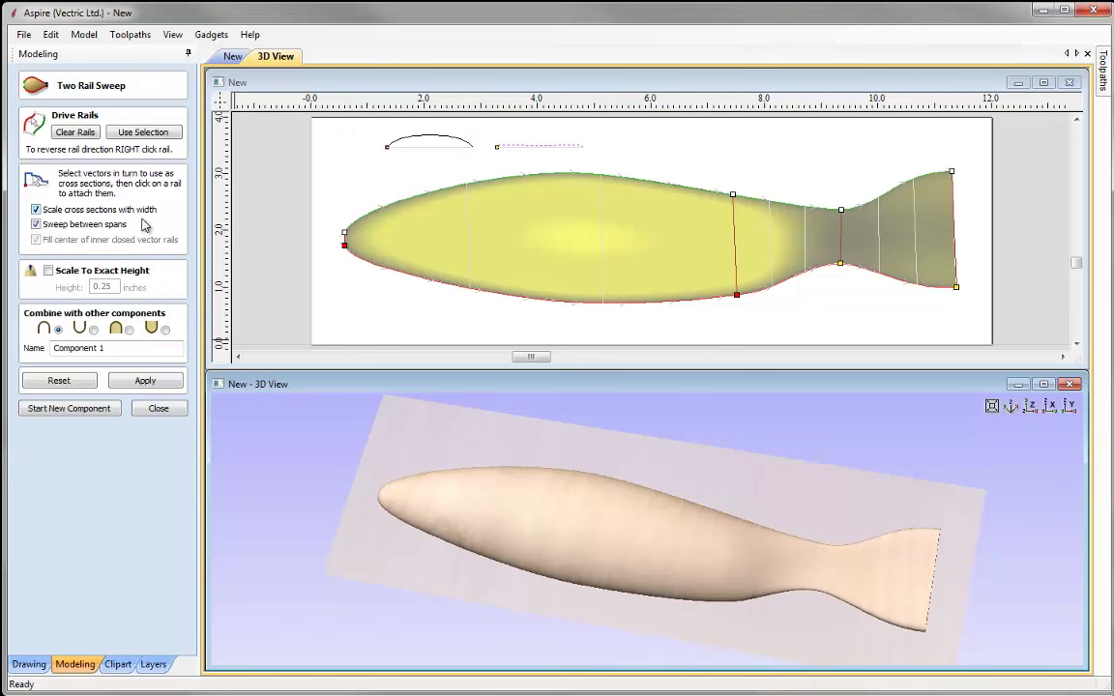
pyautogui.moveTo(627, 599); pyautogui.dragTo(492, 591)
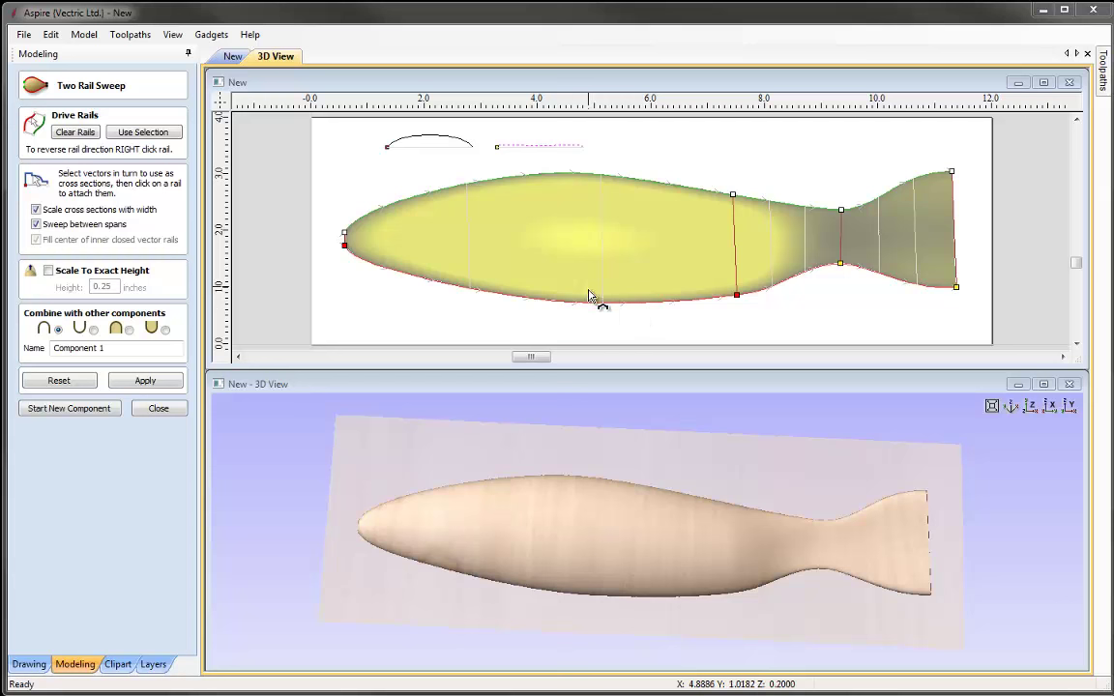
# Name the swept component Basic Fish Shape, apply the sweep and finish the Two Rail Sweep.
pyautogui.doubleClick(139, 352)
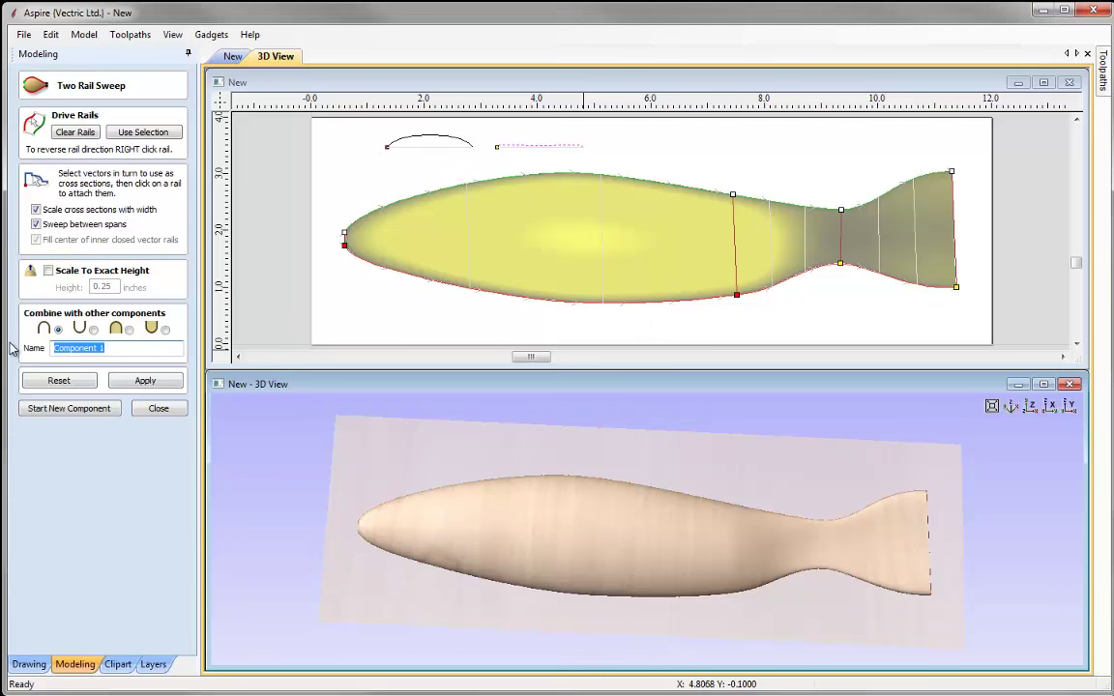
pyautogui.write('Basic Fish Shape')
pyautogui.click(150, 383)
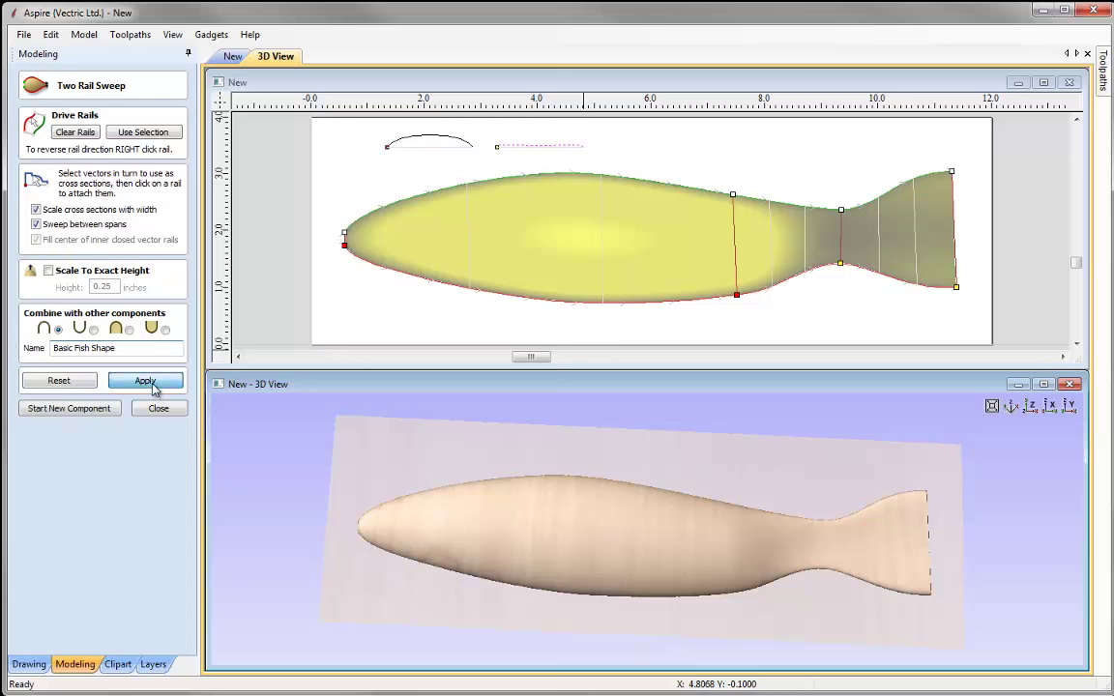
pyautogui.click(158, 409)
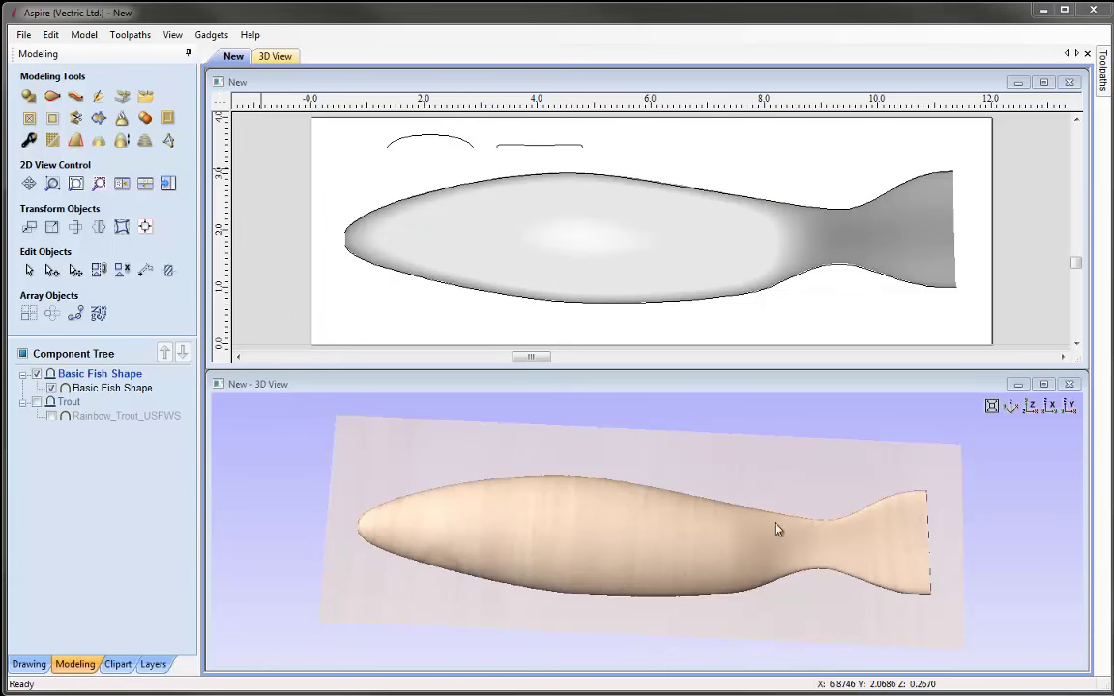
# Look straight down on the model, hide the Two Rail Sweep layer and show the Outline Vectors layer.
pyautogui.click(1031, 408)
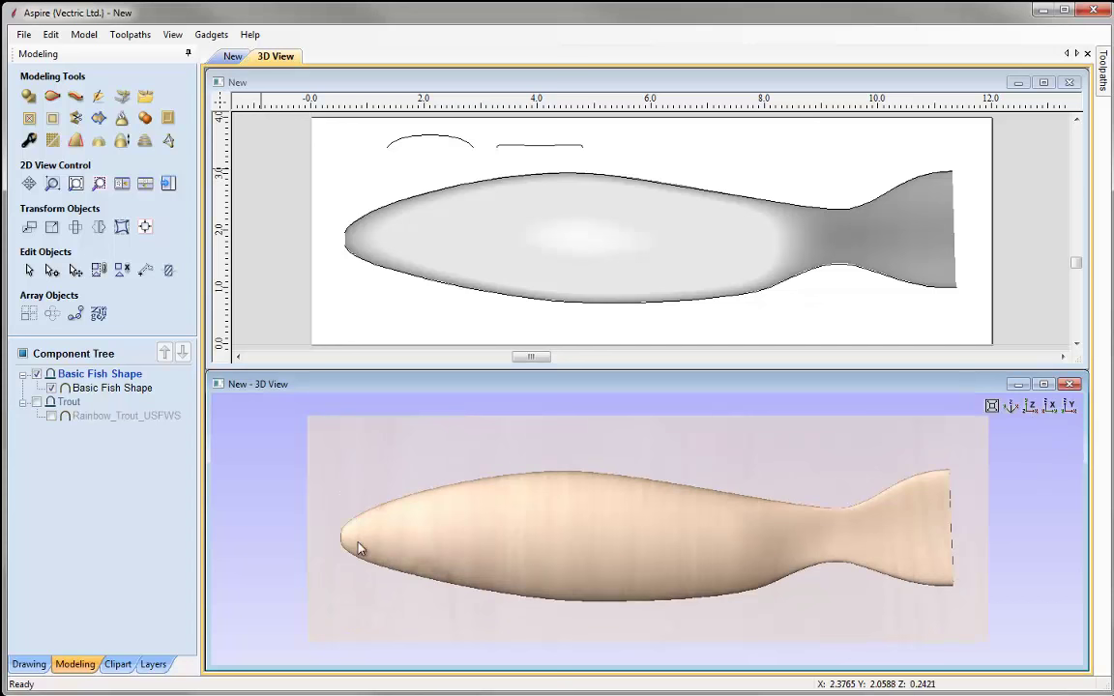
pyautogui.click(152, 664)
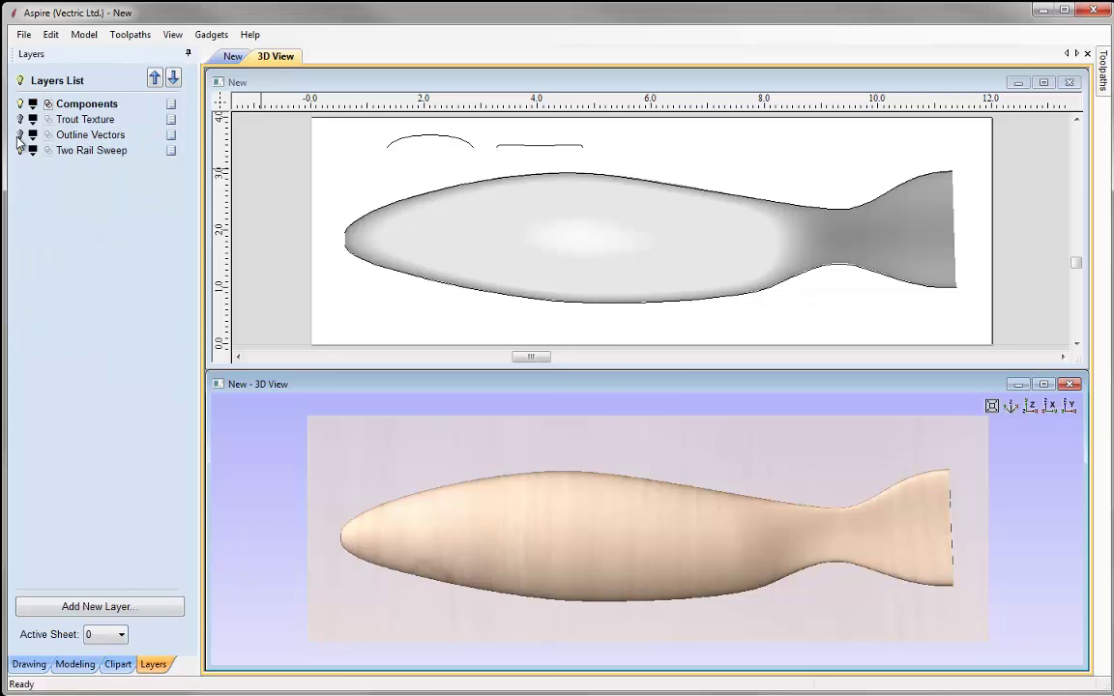
pyautogui.click(912, 462)
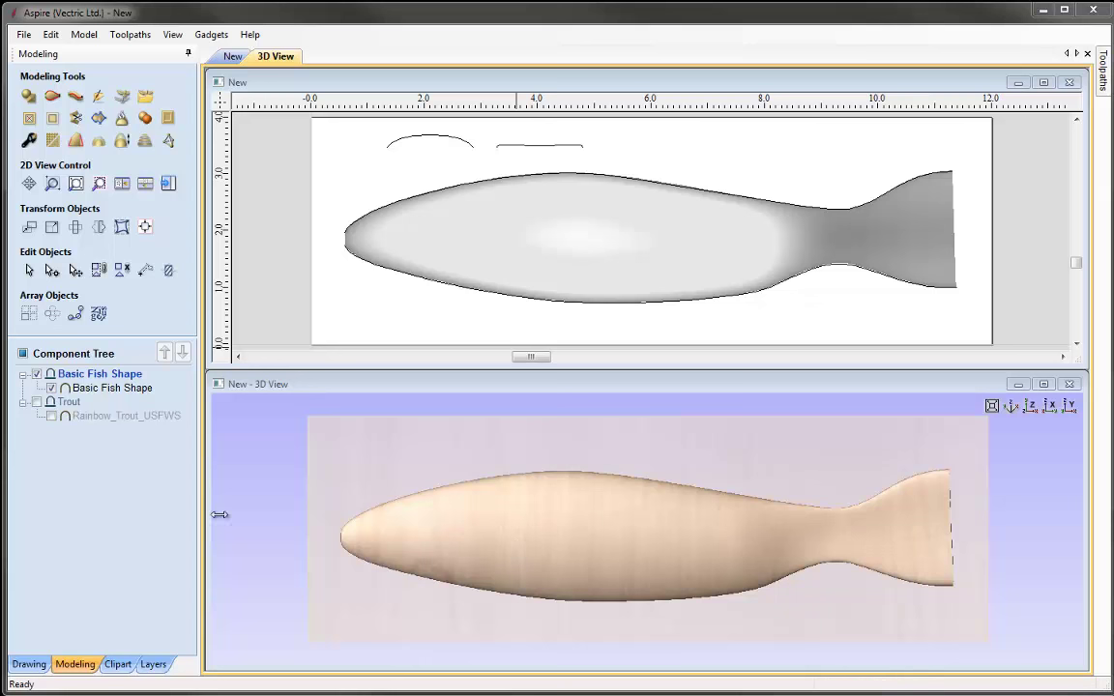
pyautogui.click(155, 665)
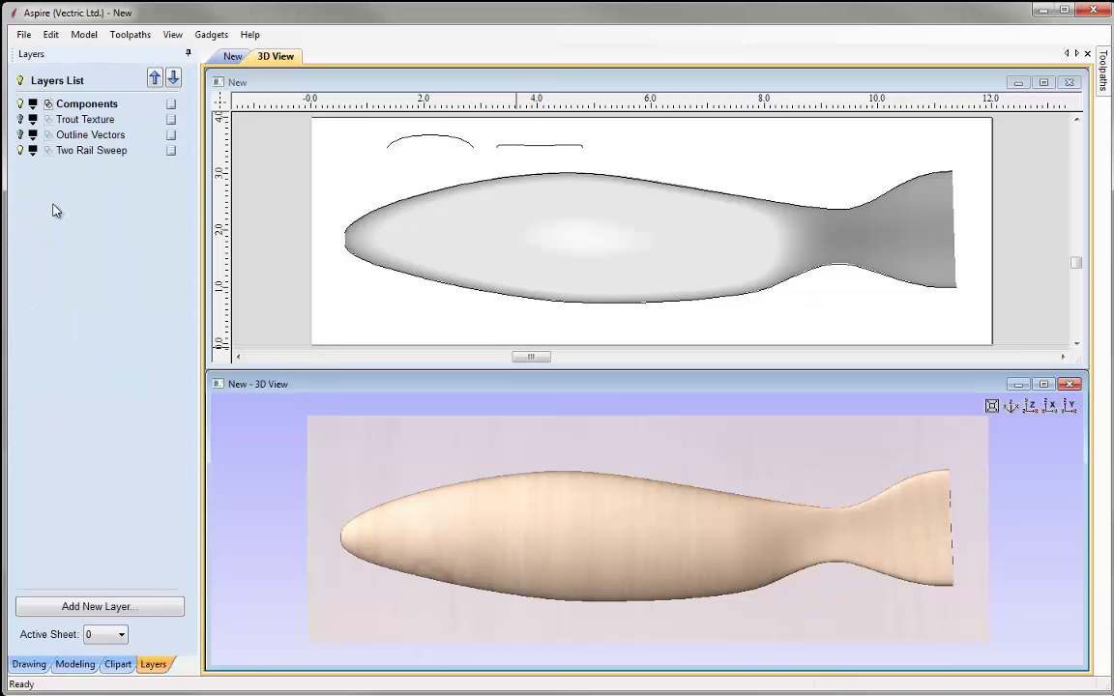
pyautogui.click(21, 150)
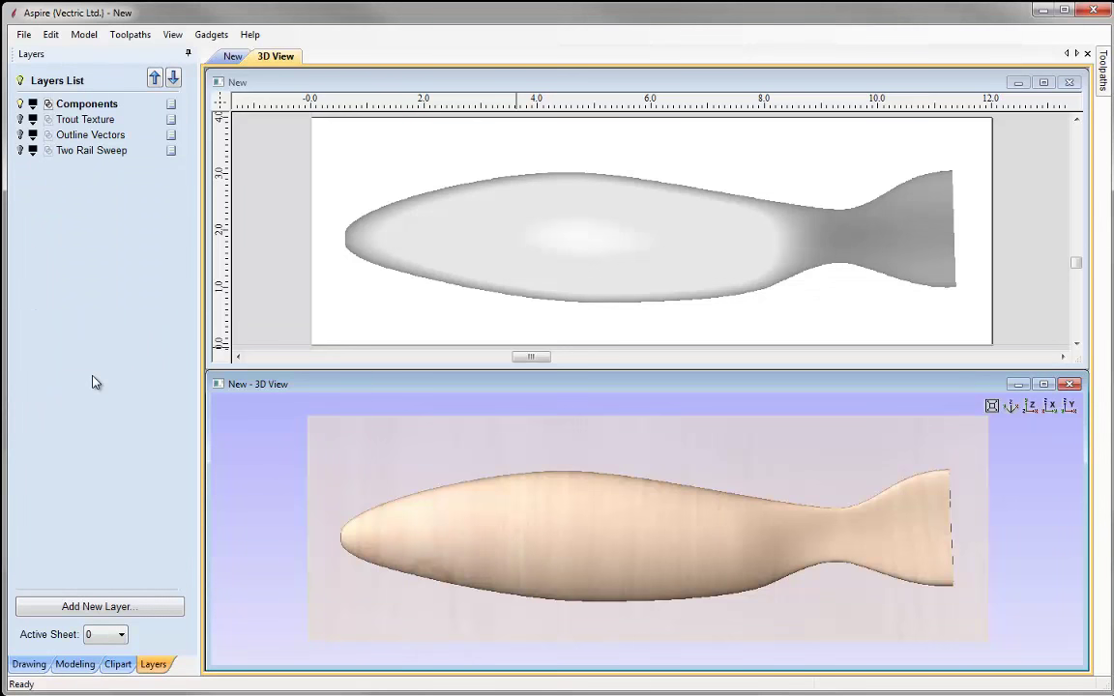
pyautogui.click(21, 136)
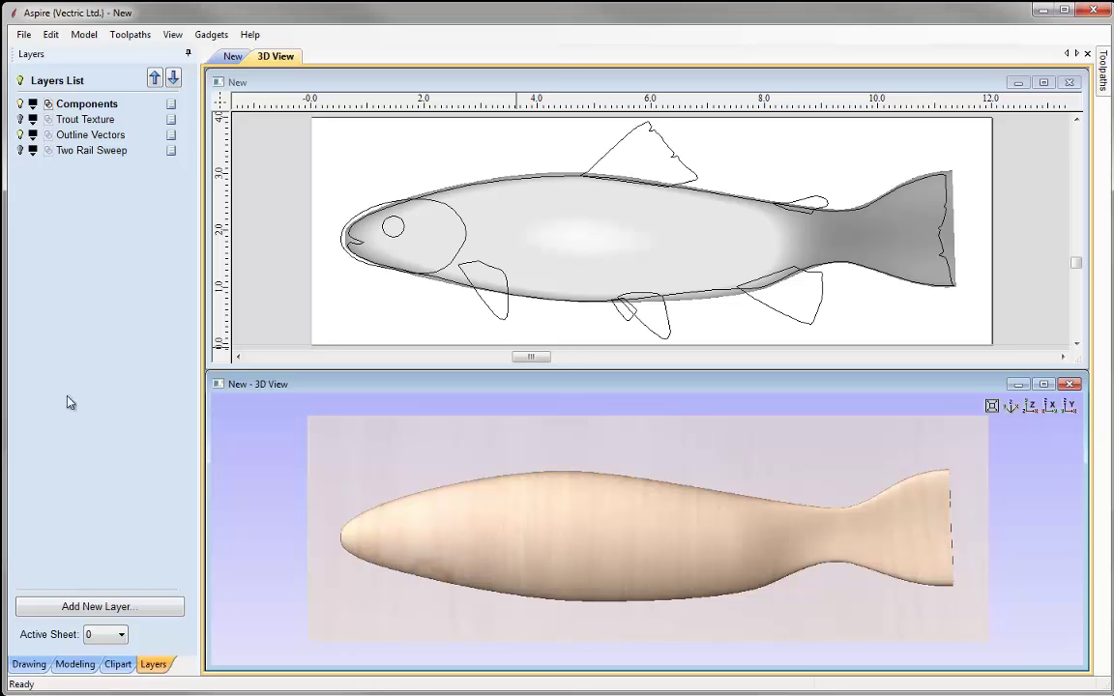
# Clear the Basic Fish Shape component outside the fish body outline vector and check the trimmed mouth and tail in 3D.
pyautogui.click(360, 252)
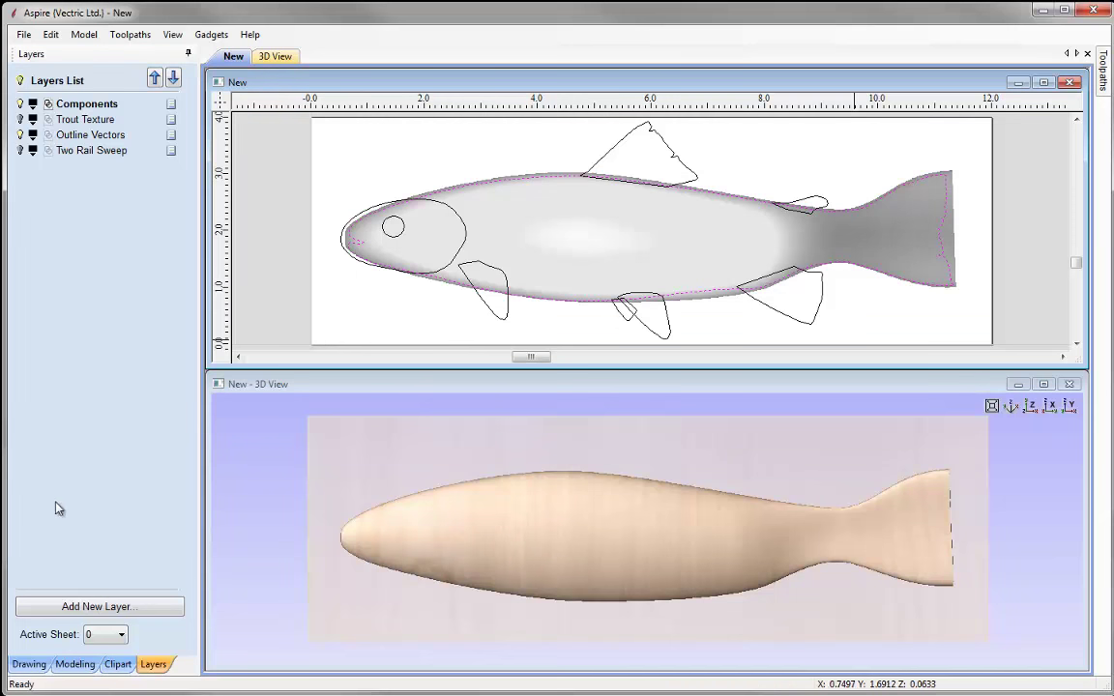
pyautogui.click(70, 663)
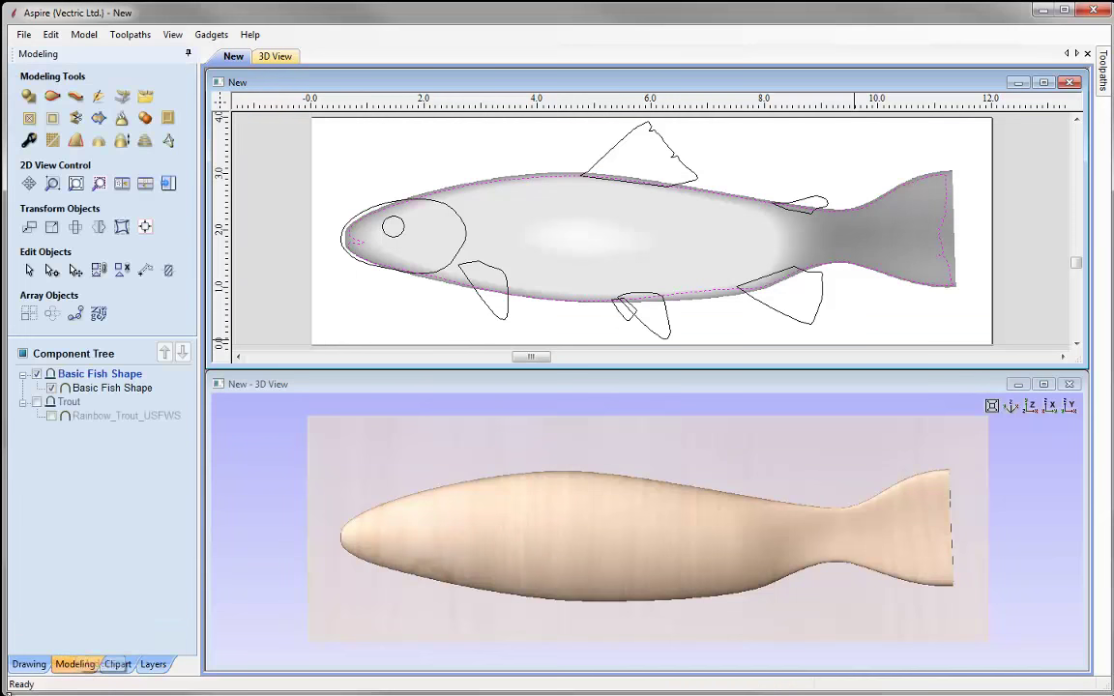
pyautogui.click(894, 243)
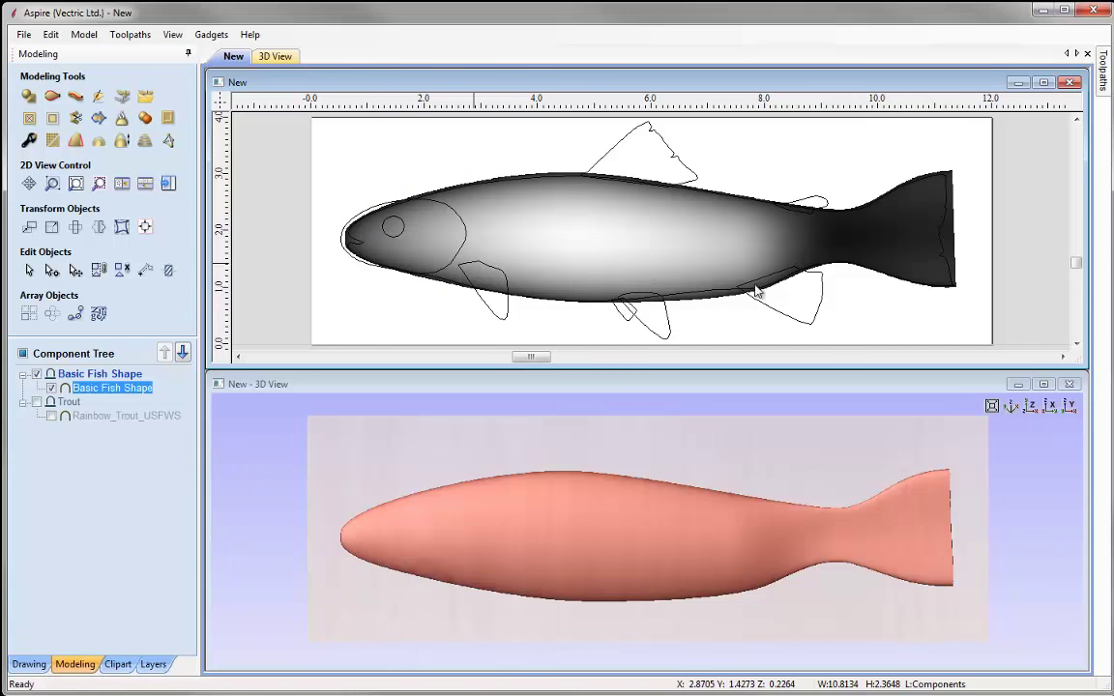
pyautogui.click(943, 235)
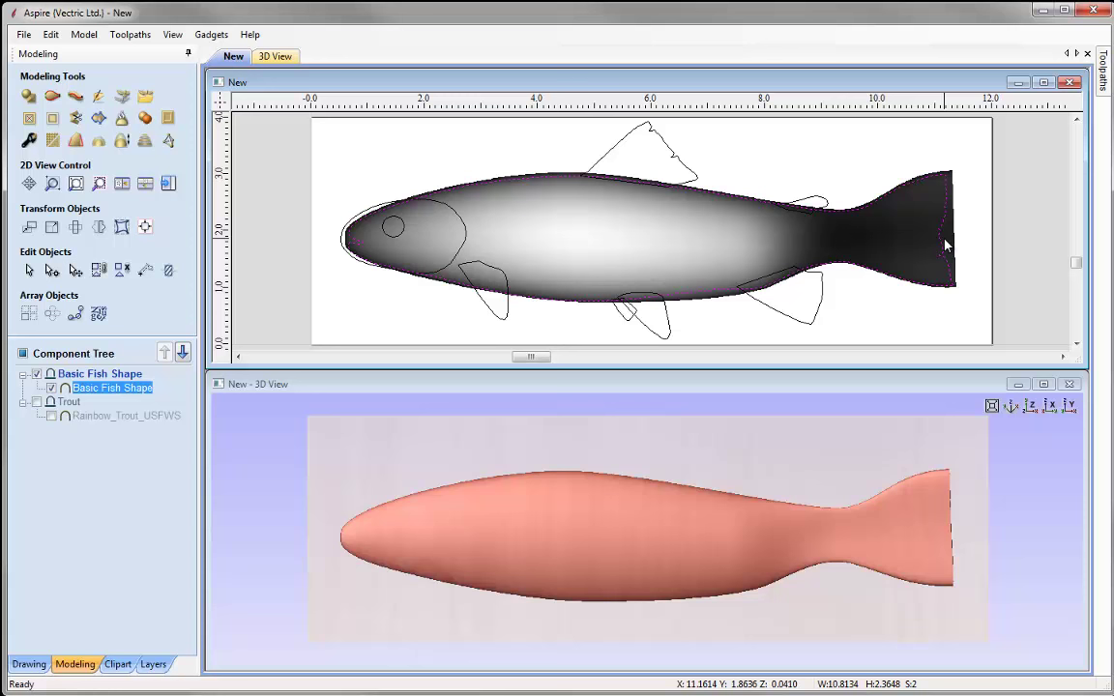
pyautogui.click(53, 119)
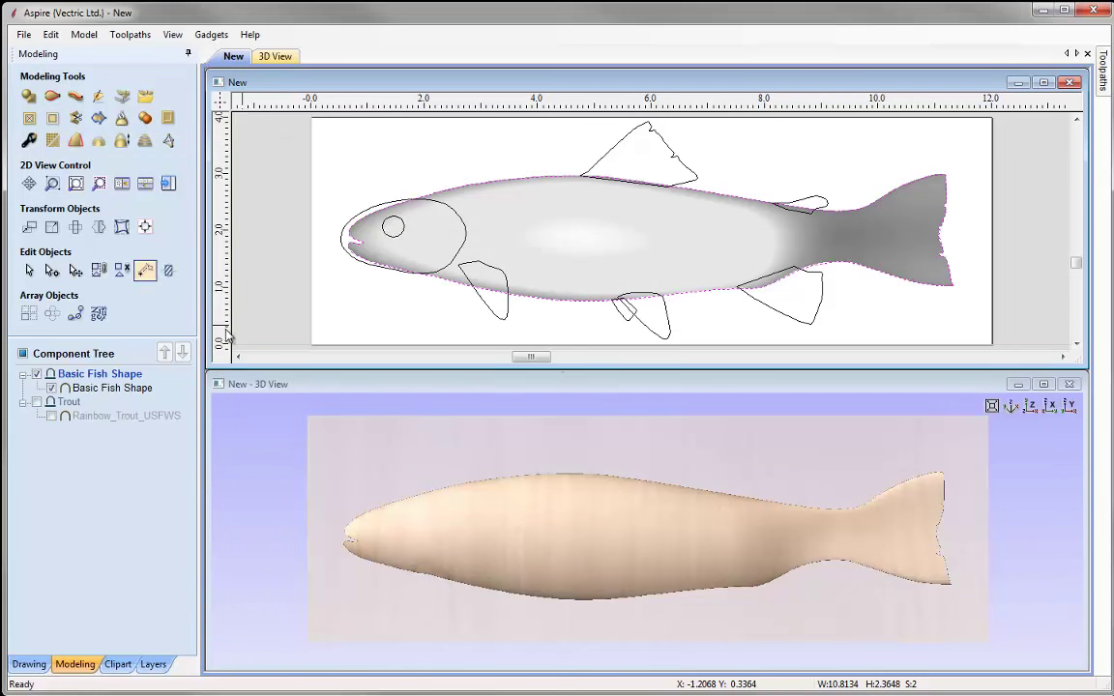
pyautogui.moveTo(808, 634); pyautogui.dragTo(597, 547)
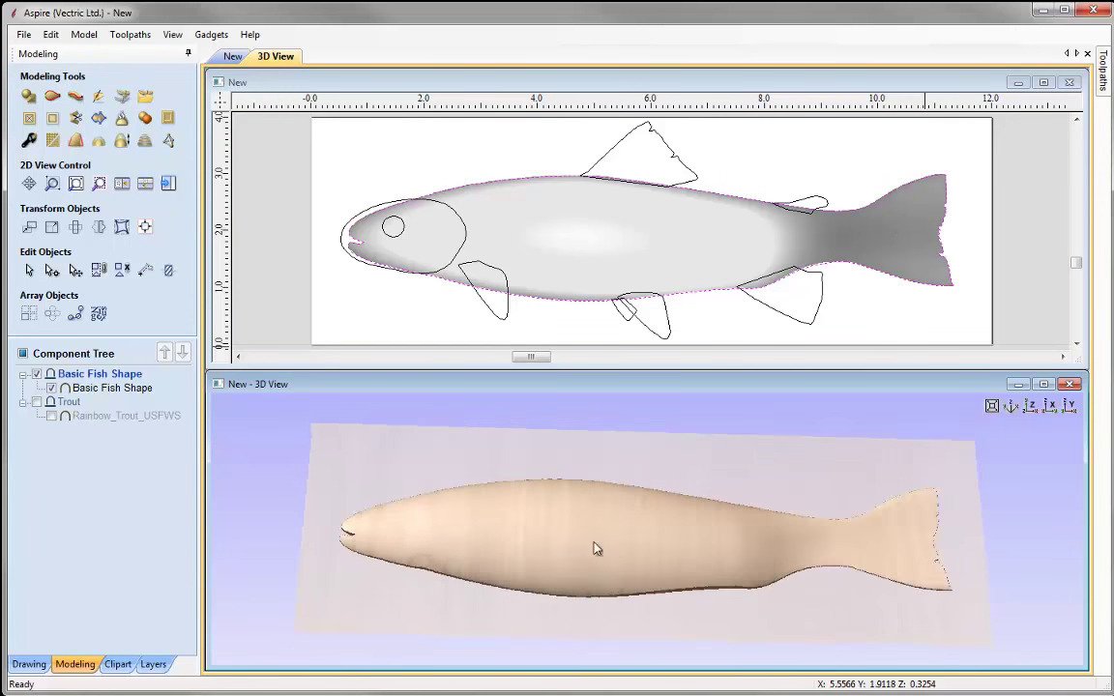
pyautogui.moveTo(758, 597); pyautogui.dragTo(958, 440)
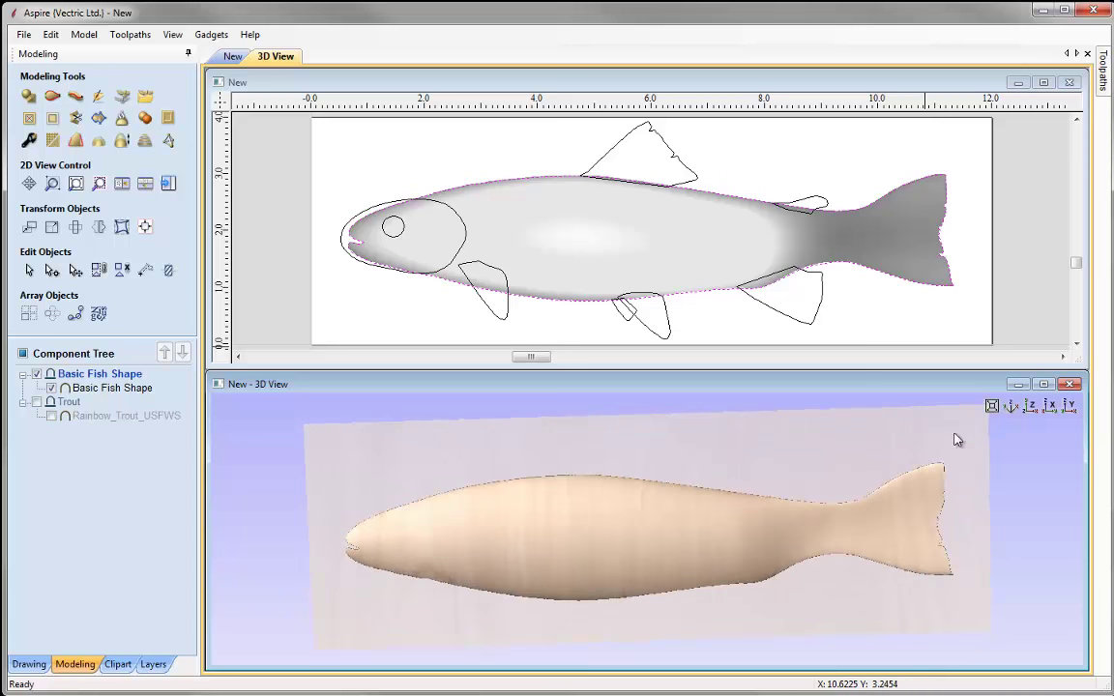
pyautogui.click(991, 405)
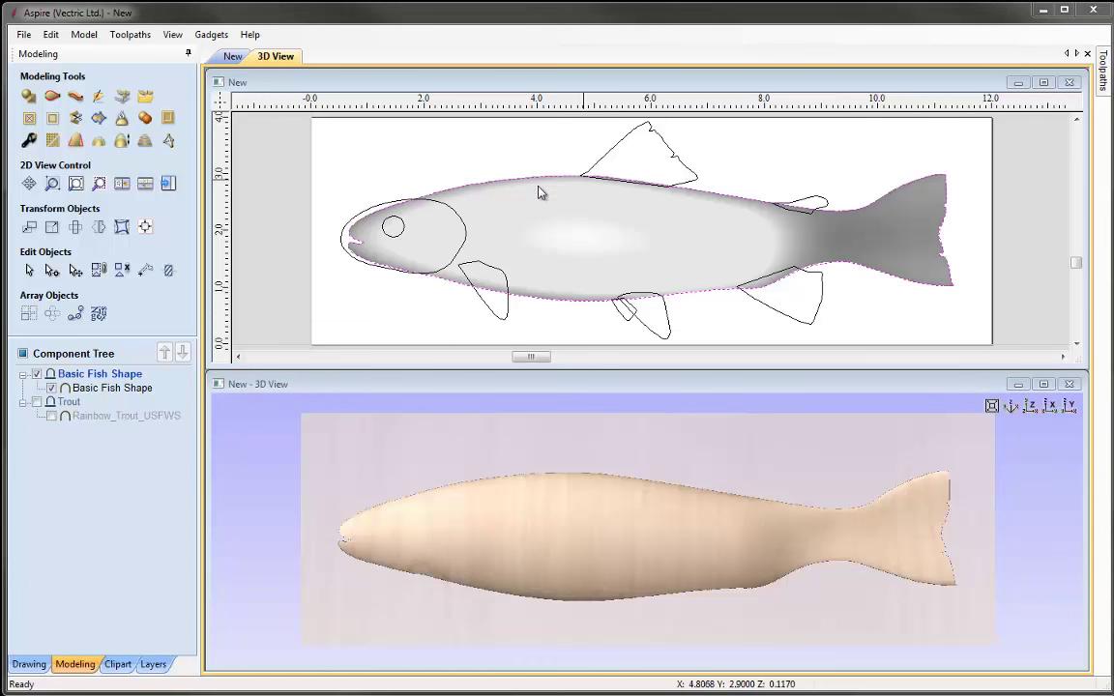
# Create a round dome shape from the eye circle with a 90-degree angle, scaled to an exact height of 0.05 inches.
pyautogui.click(392, 223)
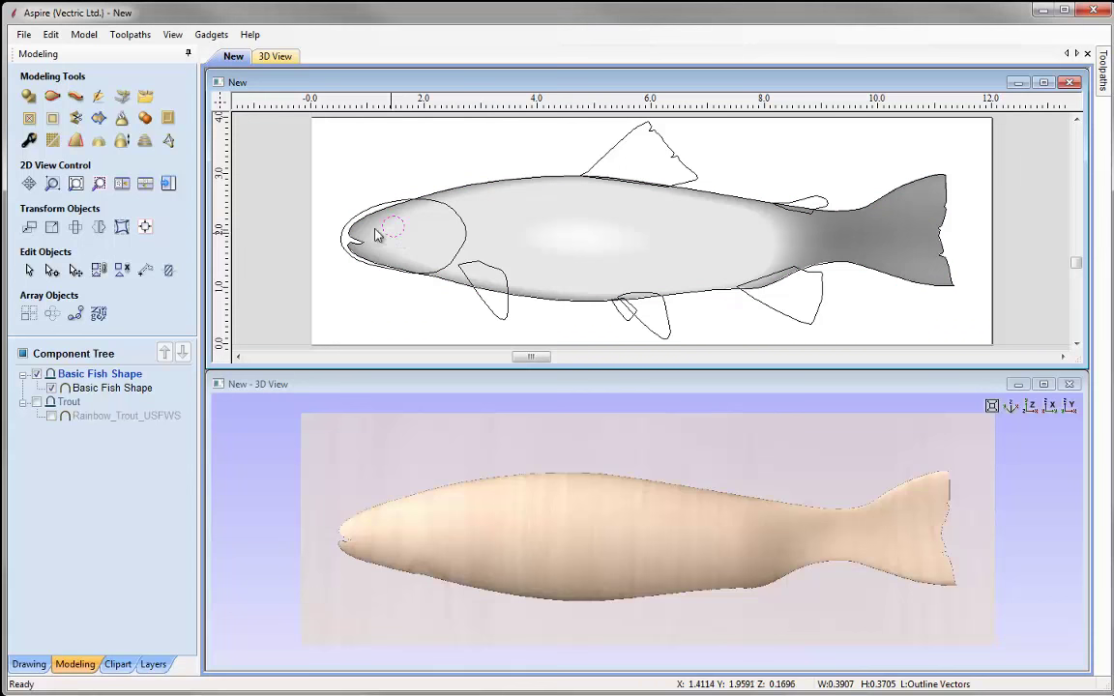
pyautogui.click(28, 97)
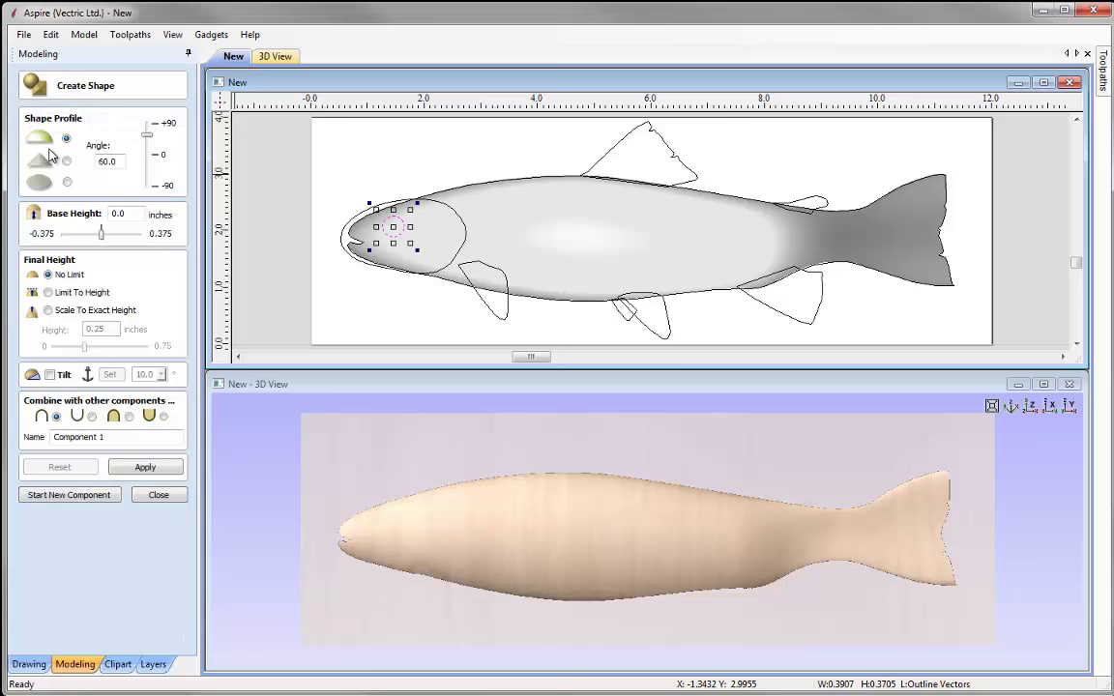
pyautogui.doubleClick(108, 161)
pyautogui.write('90')
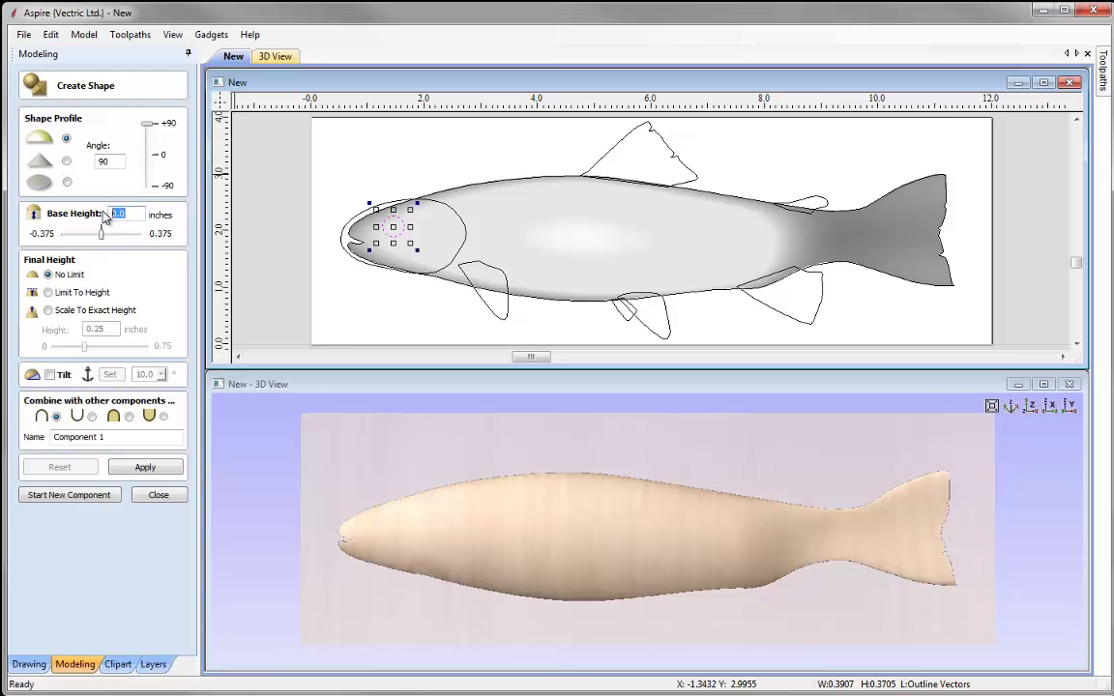
pyautogui.click(65, 311)
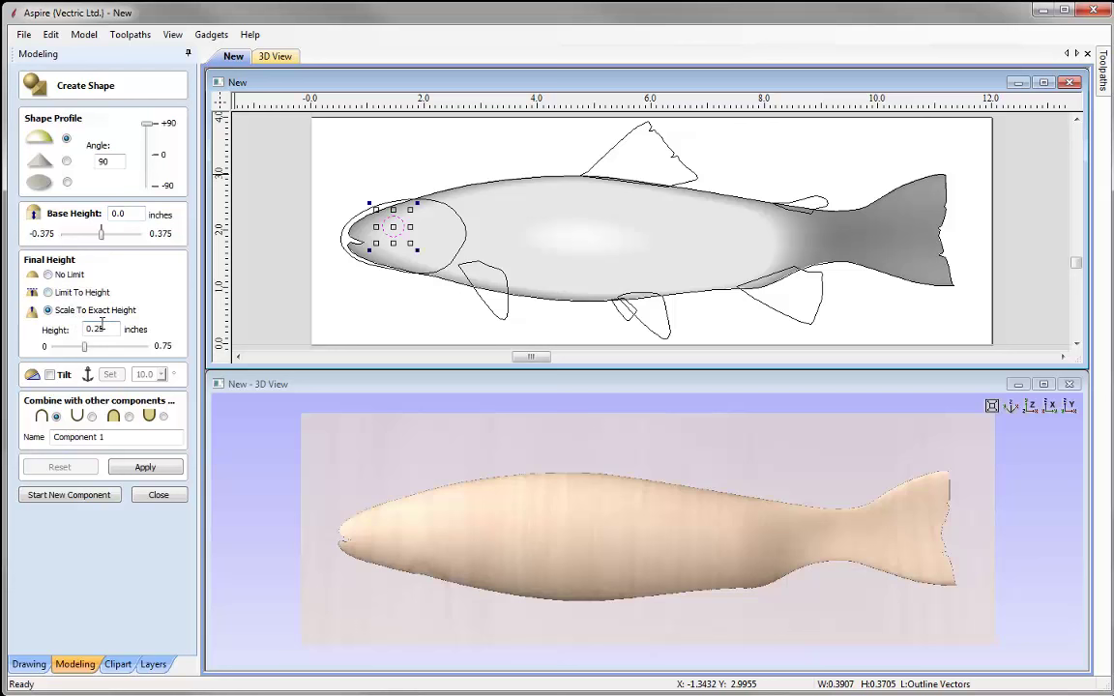
pyautogui.doubleClick(97, 329)
pyautogui.write('0.0')
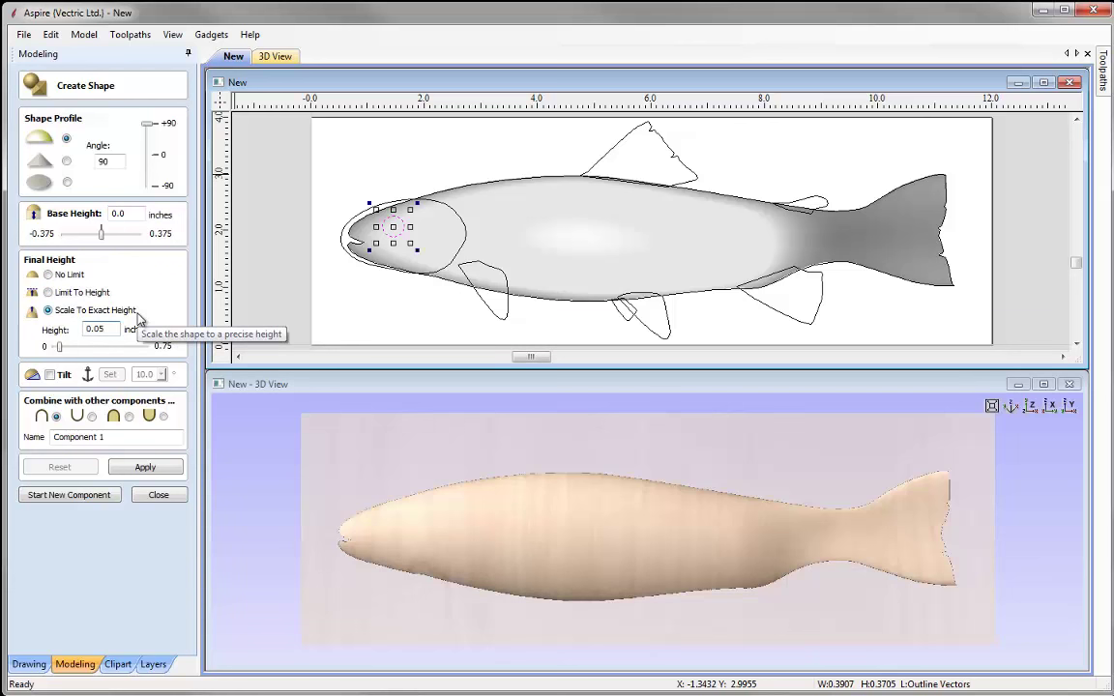
pyautogui.click(162, 468)
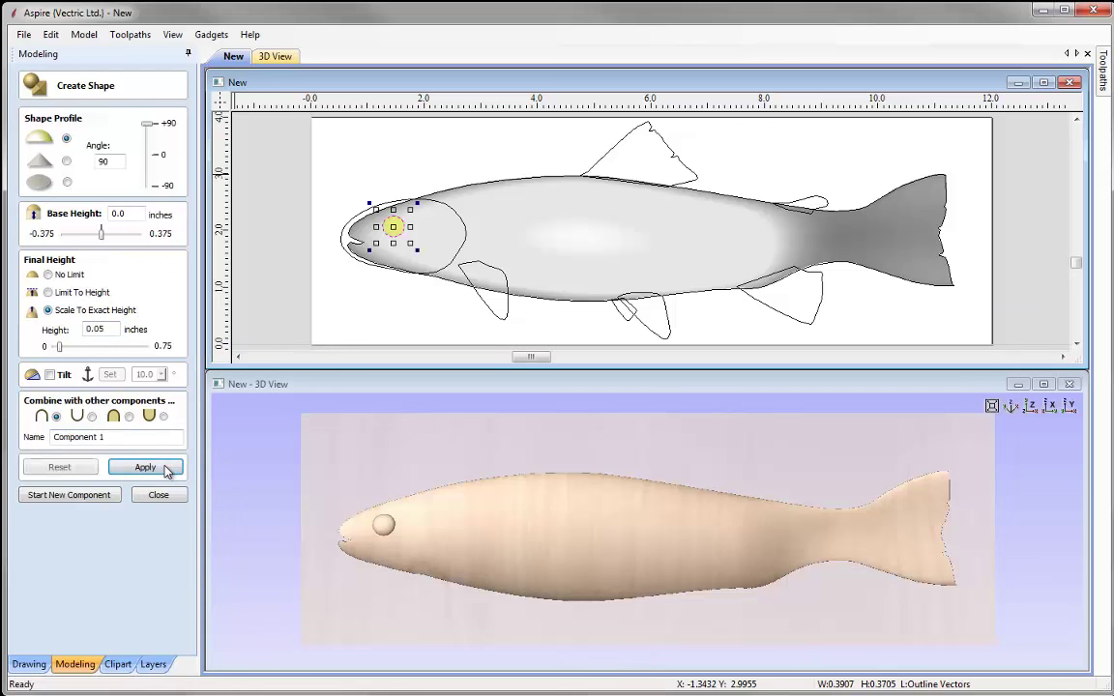
# Inspect the dome on the head in 3D, name its component Eye, reapply the shape and look straight down on the model.
pyautogui.moveTo(430, 474); pyautogui.dragTo(535, 571)
pyautogui.scroll(5, 490, 552)
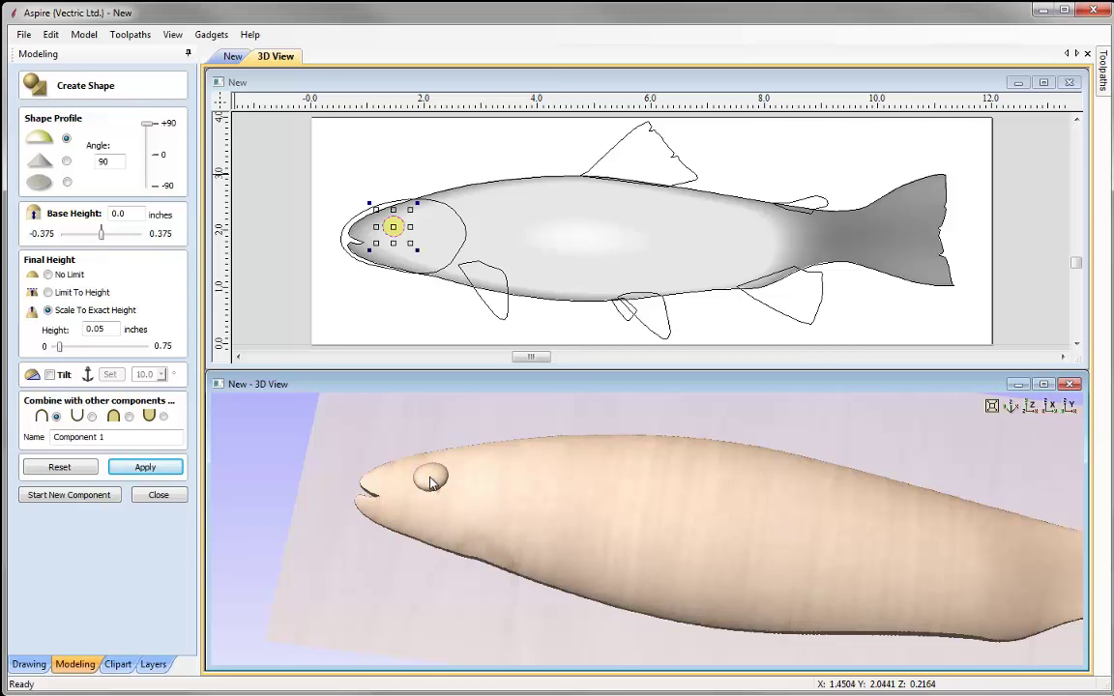
pyautogui.moveTo(435, 471); pyautogui.dragTo(437, 517)
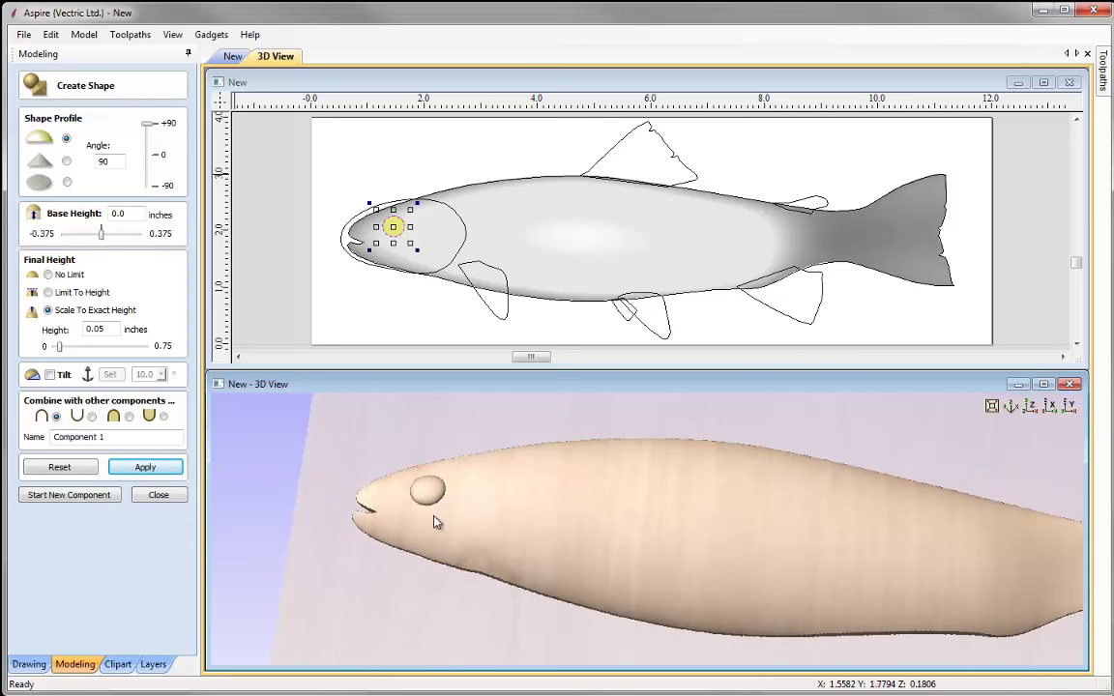
pyautogui.moveTo(113, 437); pyautogui.dragTo(53, 437)
pyautogui.write('E')
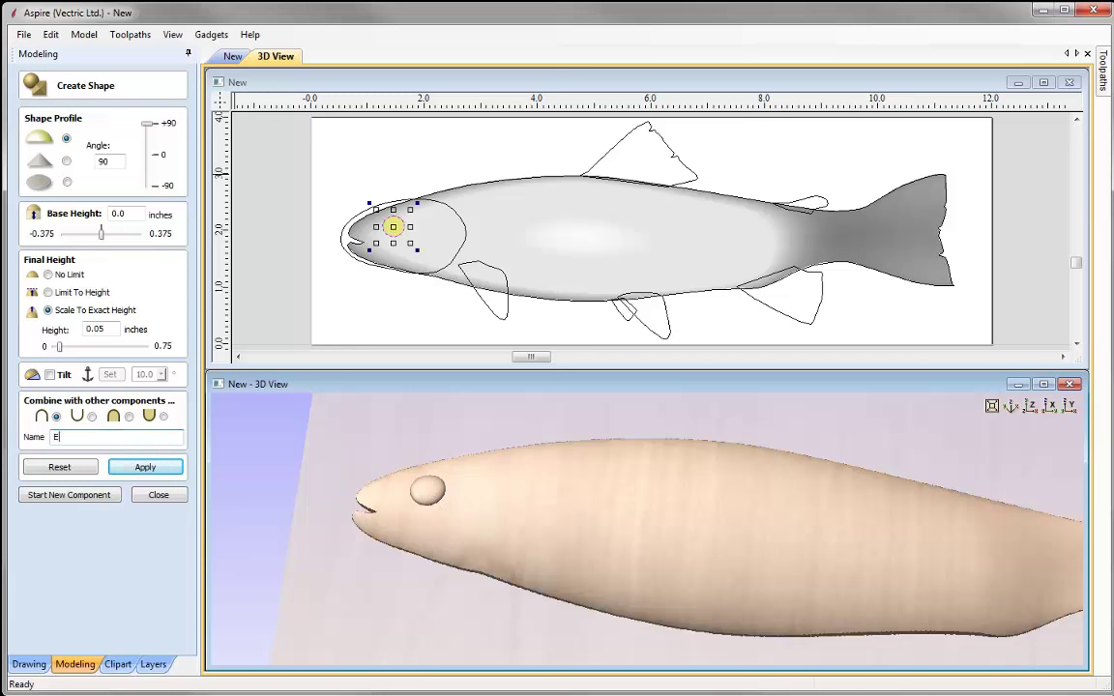
pyautogui.click(145, 467)
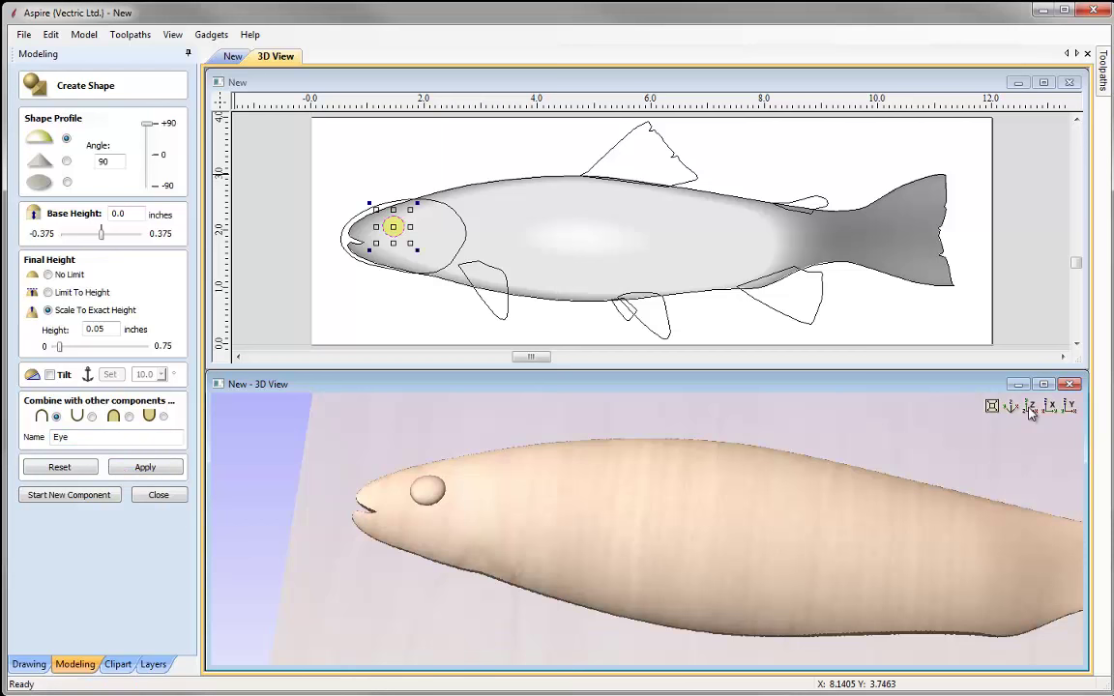
pyautogui.click(1030, 407)
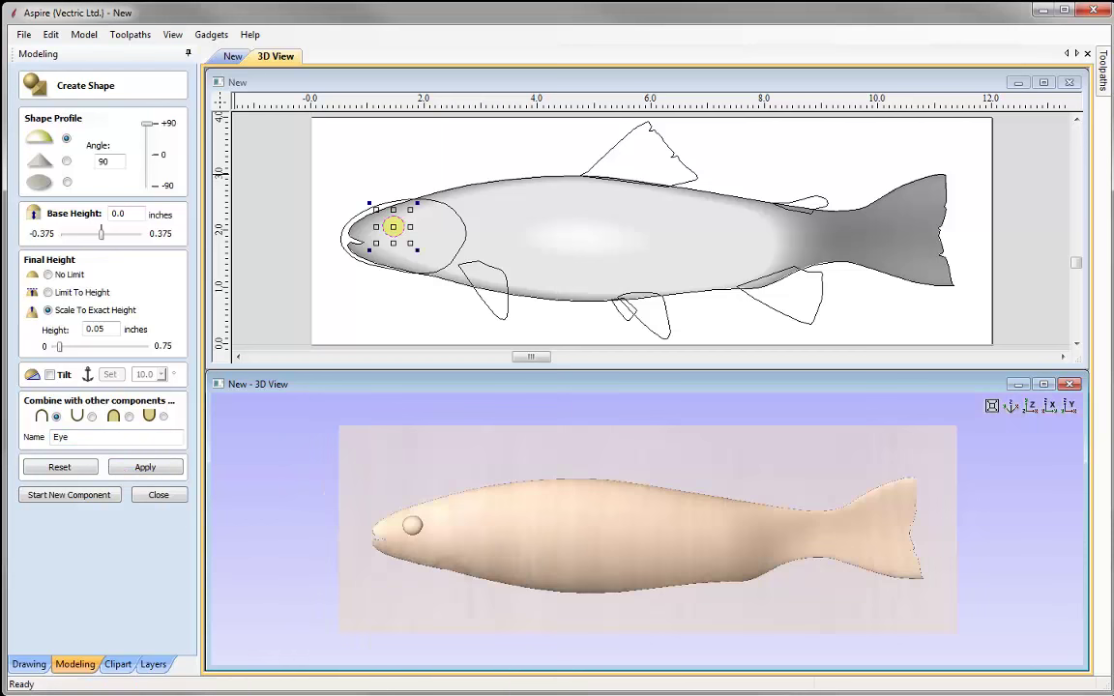
# Start a new component and create a round shape from the head and gill vector with a 5-degree angle and no height limit.
pyautogui.click(66, 498)
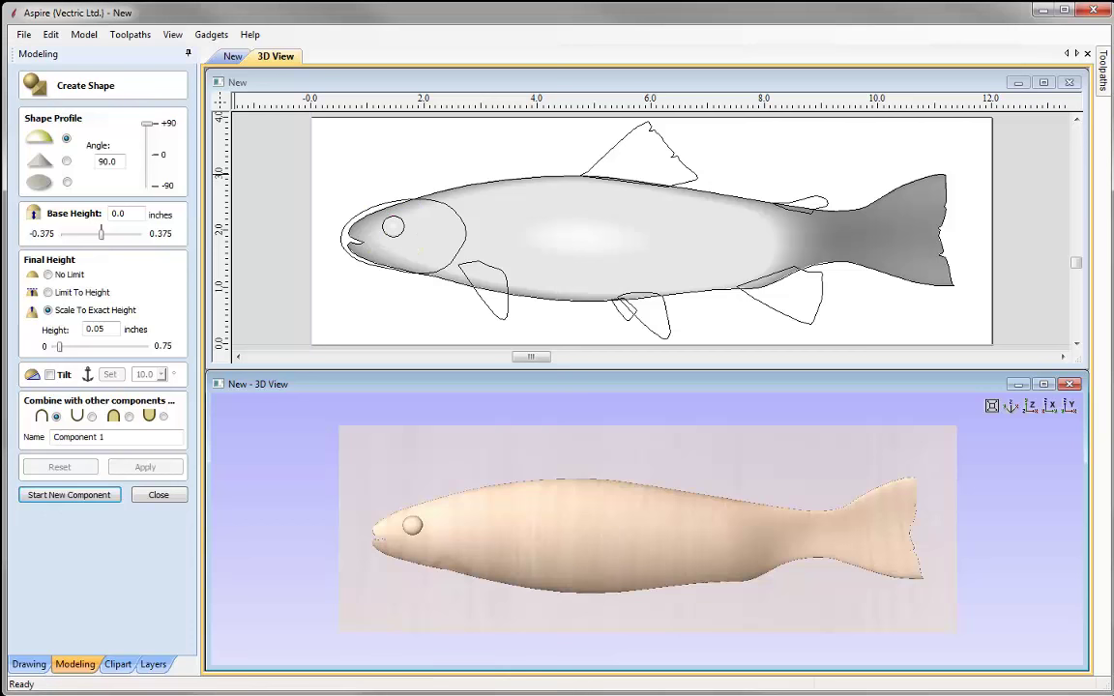
pyautogui.click(240, 328)
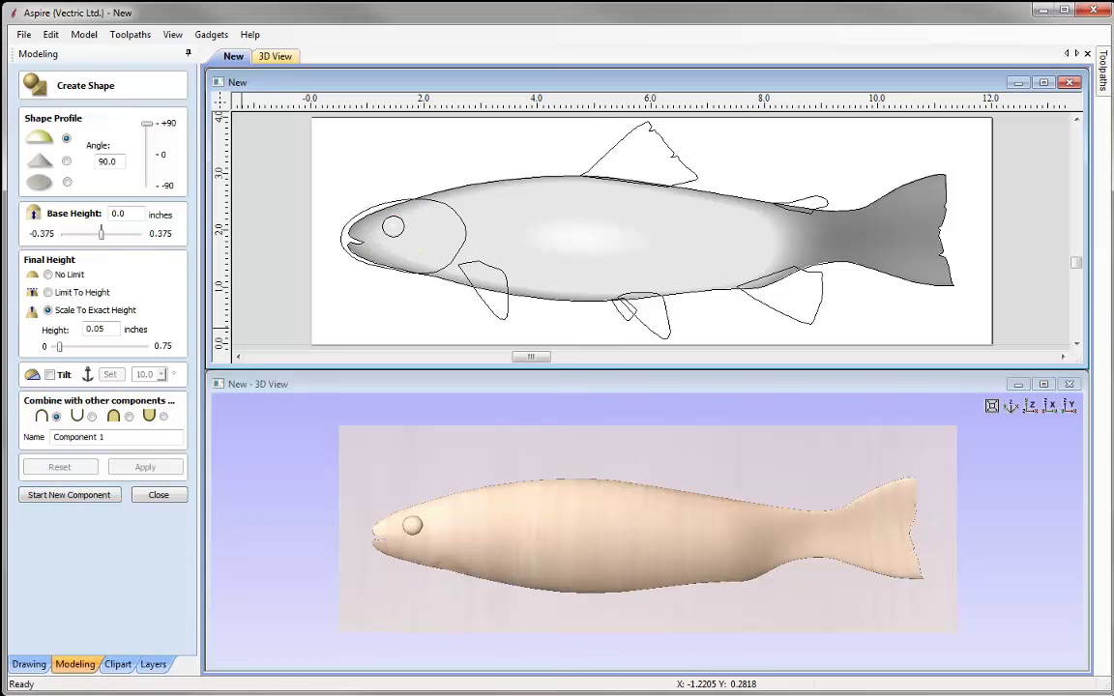
pyautogui.click(432, 273)
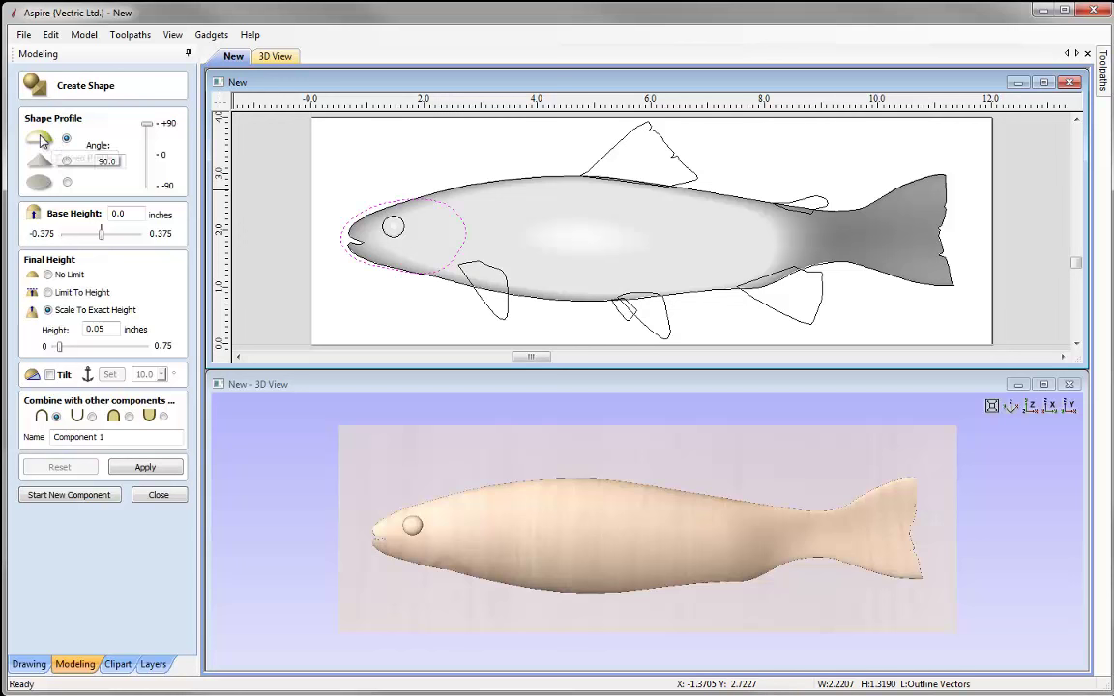
pyautogui.doubleClick(120, 162)
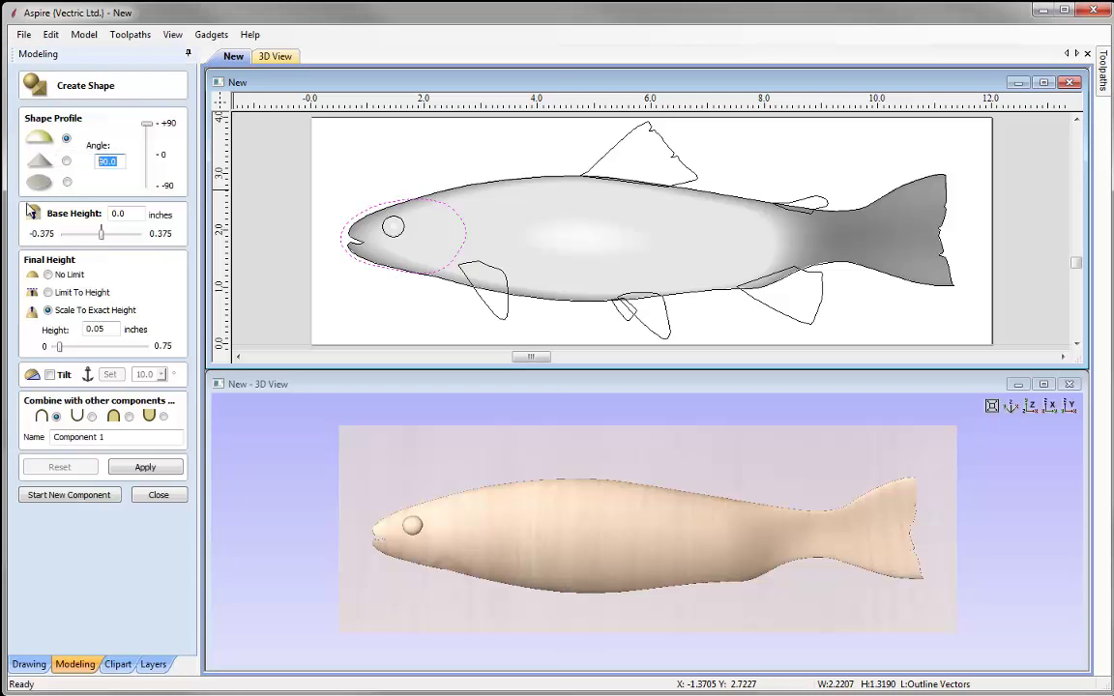
pyautogui.write('5')
pyautogui.click(49, 275)
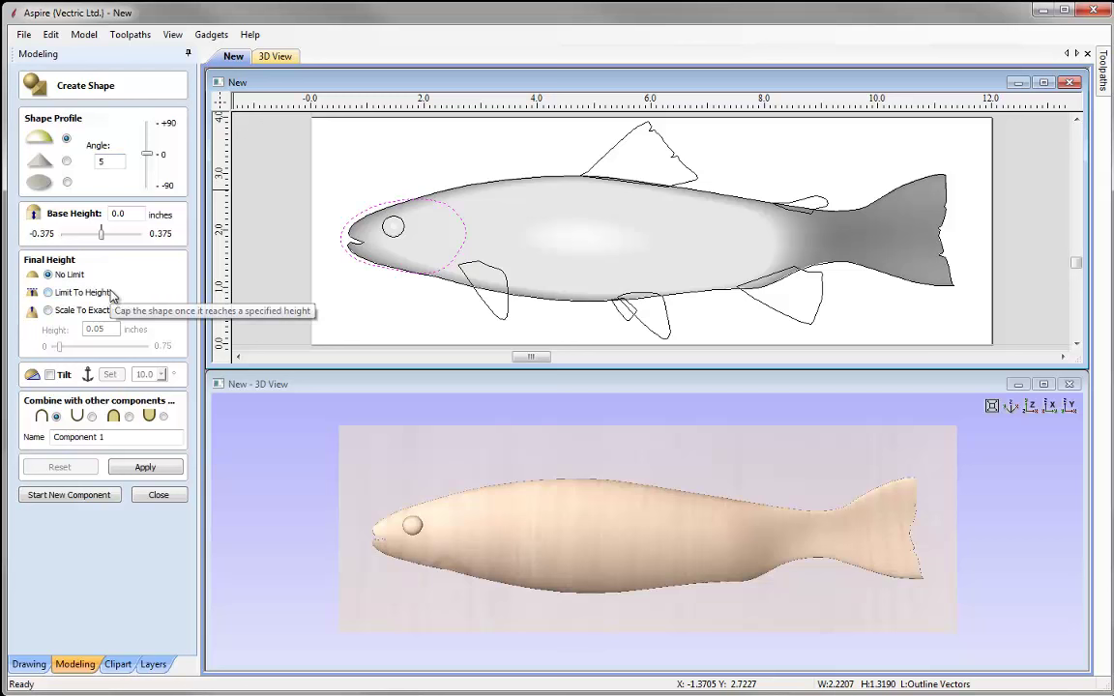
pyautogui.click(141, 468)
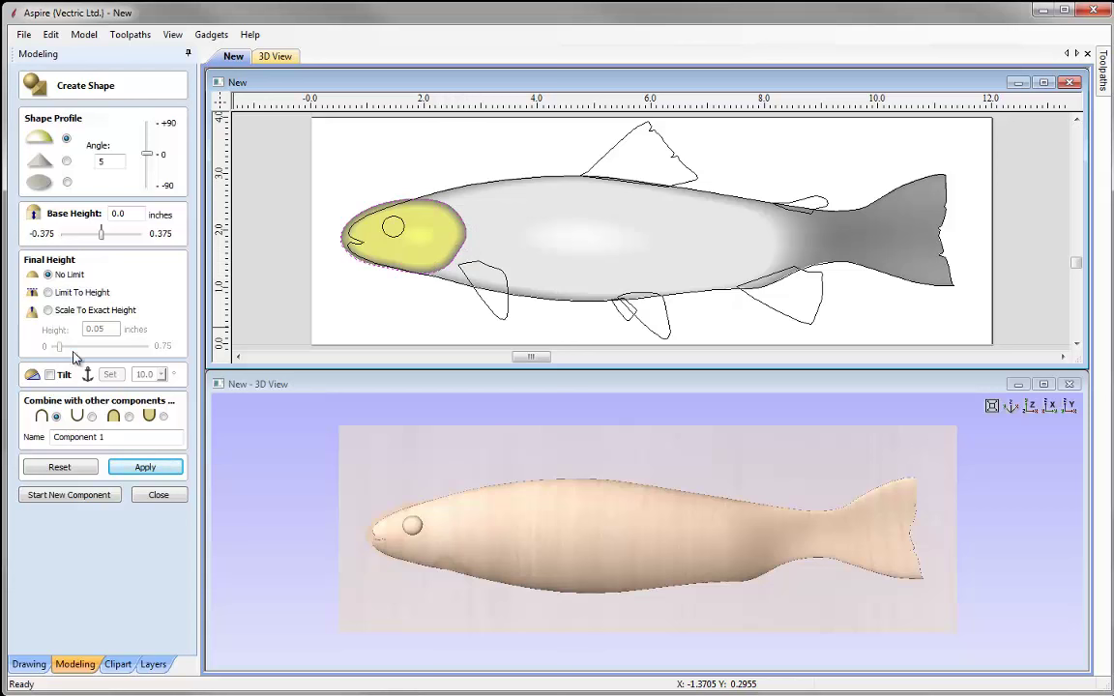
# Turn on tilt for the head shape, set its direction from just ahead of the mouth to behind the gill, and check it in 3D.
pyautogui.click(49, 375)
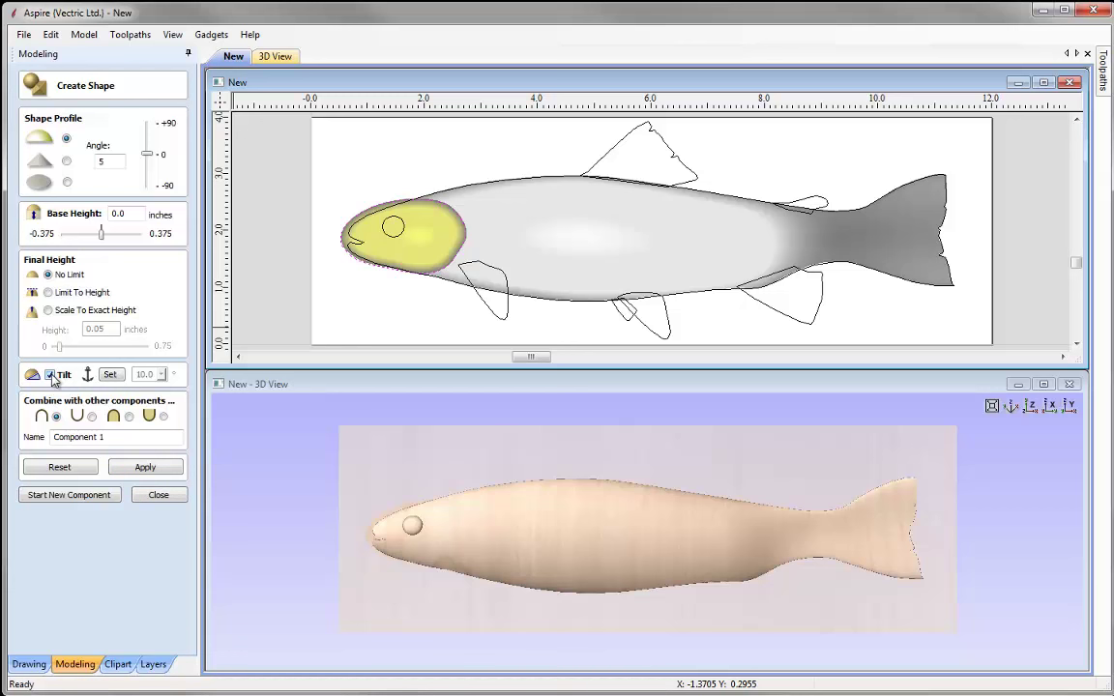
pyautogui.click(111, 375)
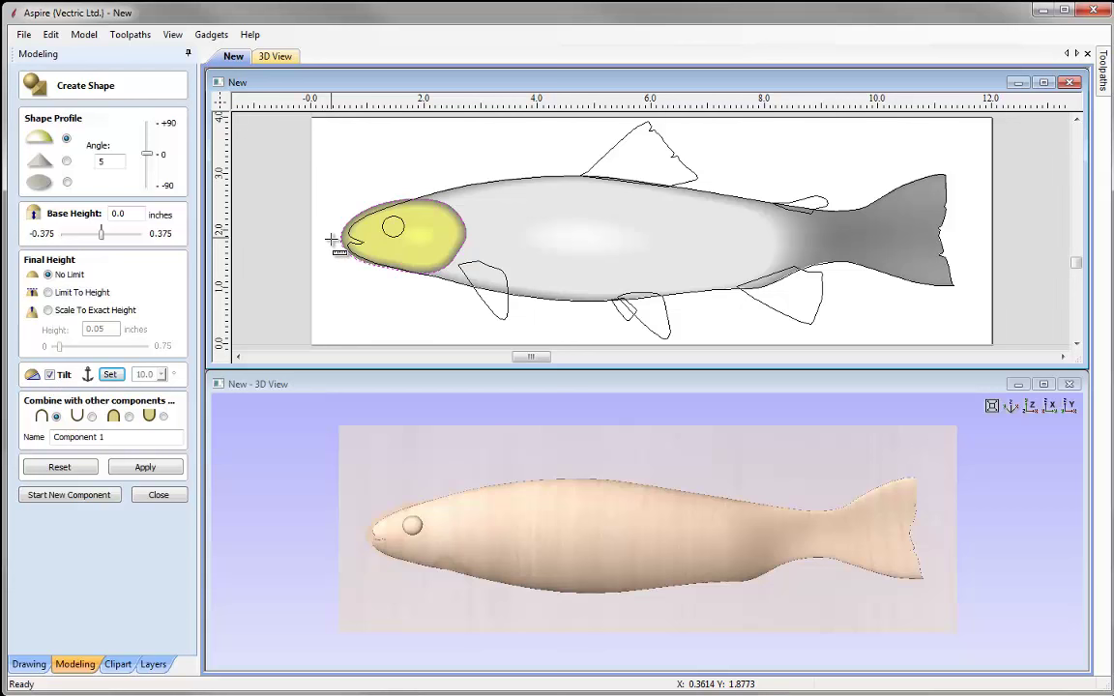
pyautogui.moveTo(332, 239)
pyautogui.mouseDown()
pyautogui.moveTo(338, 262)
pyautogui.moveTo(329, 218)
pyautogui.moveTo(338, 259)
pyautogui.moveTo(315, 290)
pyautogui.moveTo(380, 293)
pyautogui.moveTo(467, 229)
pyautogui.moveTo(490, 235)
pyautogui.mouseUp()
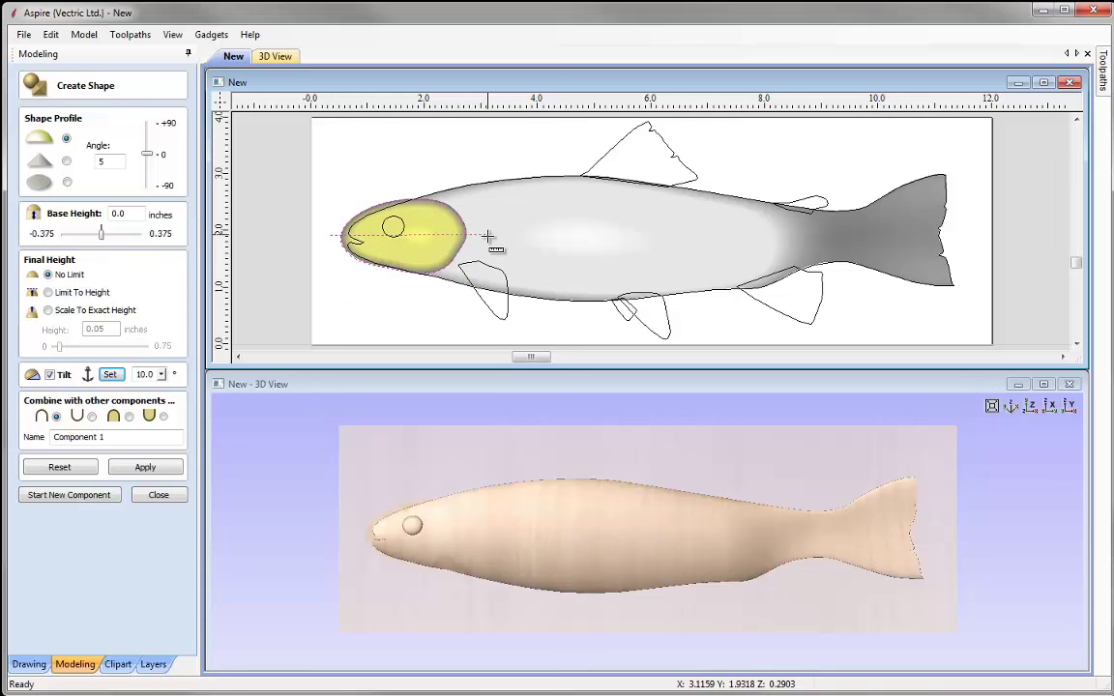
pyautogui.moveTo(490, 242); pyautogui.dragTo(490, 242)
pyautogui.moveTo(592, 541); pyautogui.dragTo(480, 500)
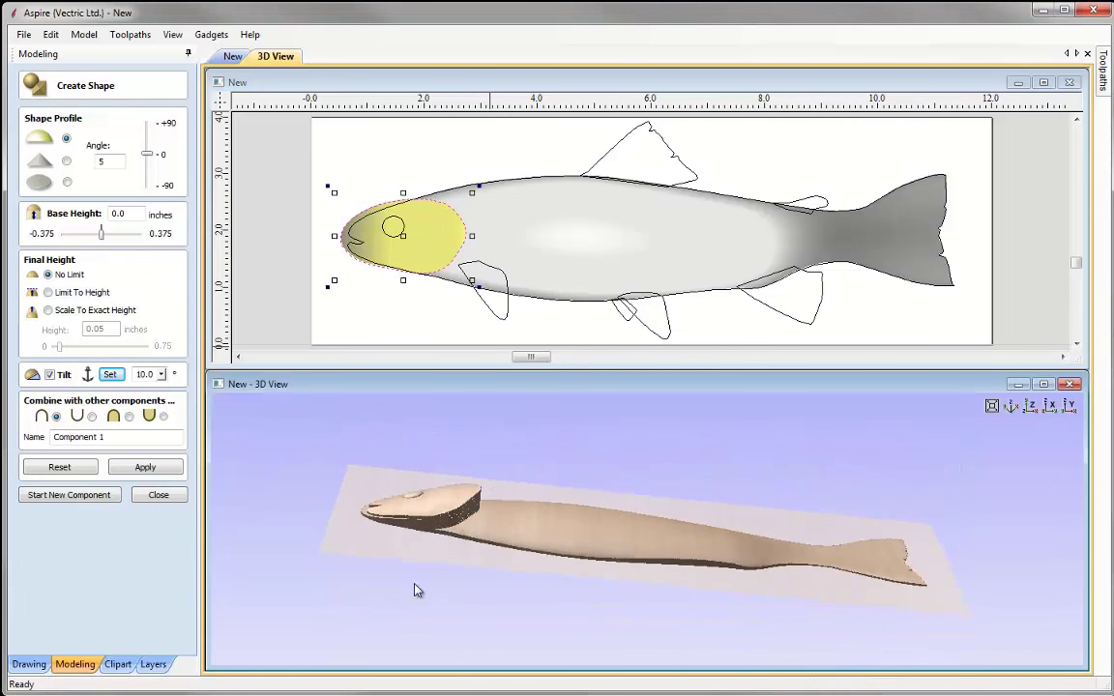
# Set the head shape's tilt angle to 1.0 degree and inspect the gill edge in 3D.
pyautogui.click(161, 375)
pyautogui.moveTo(169, 395); pyautogui.dragTo(136, 400)
pyautogui.moveTo(543, 592); pyautogui.dragTo(493, 617)
pyautogui.scroll(4, 500, 577)
pyautogui.moveTo(612, 590); pyautogui.dragTo(477, 539)
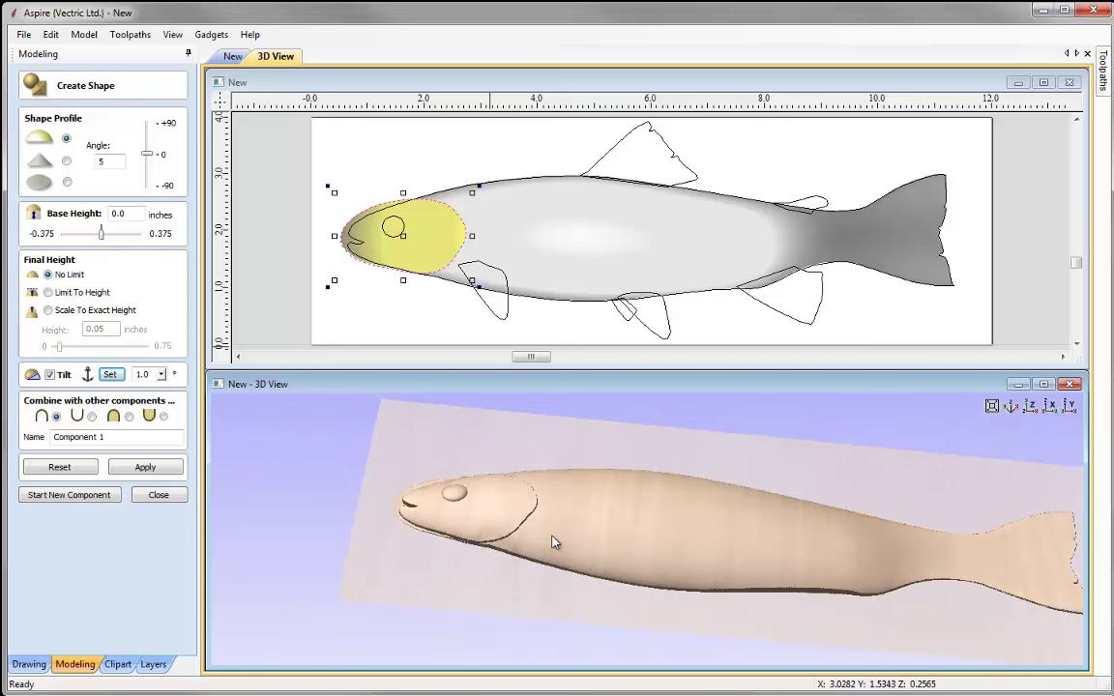
pyautogui.moveTo(535, 515); pyautogui.dragTo(562, 491)
# Name the tilted component Gill, apply the shape, look straight down on the model and finish Create Shape.
pyautogui.moveTo(107, 437); pyautogui.dragTo(32, 441)
pyautogui.write('Gill')
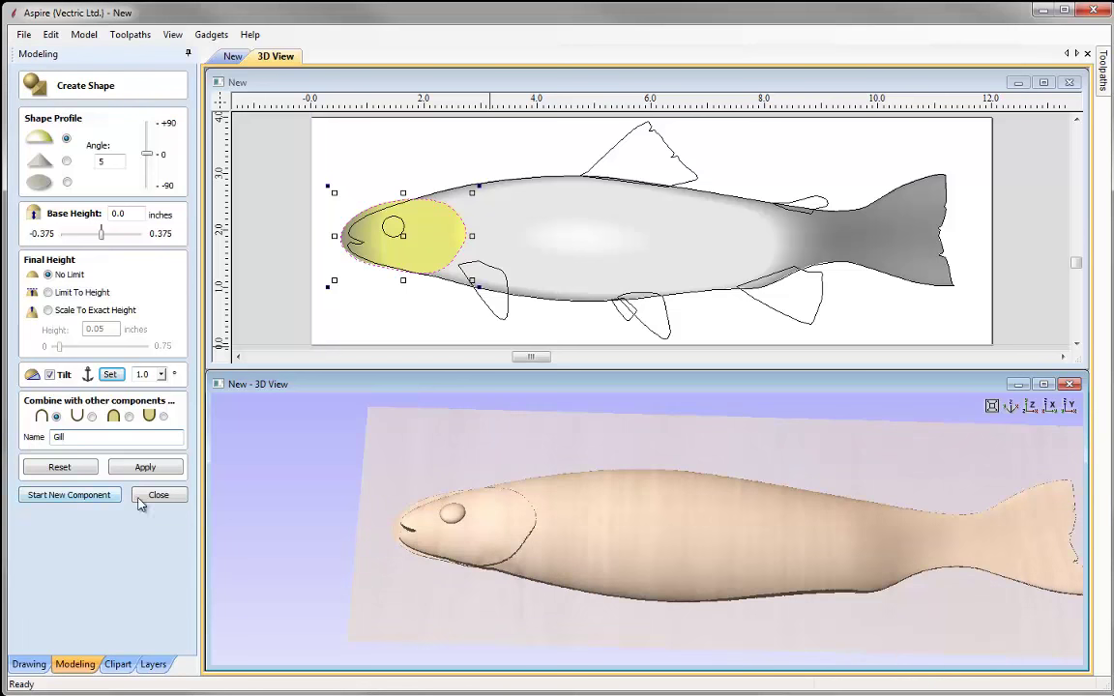
pyautogui.click(178, 467)
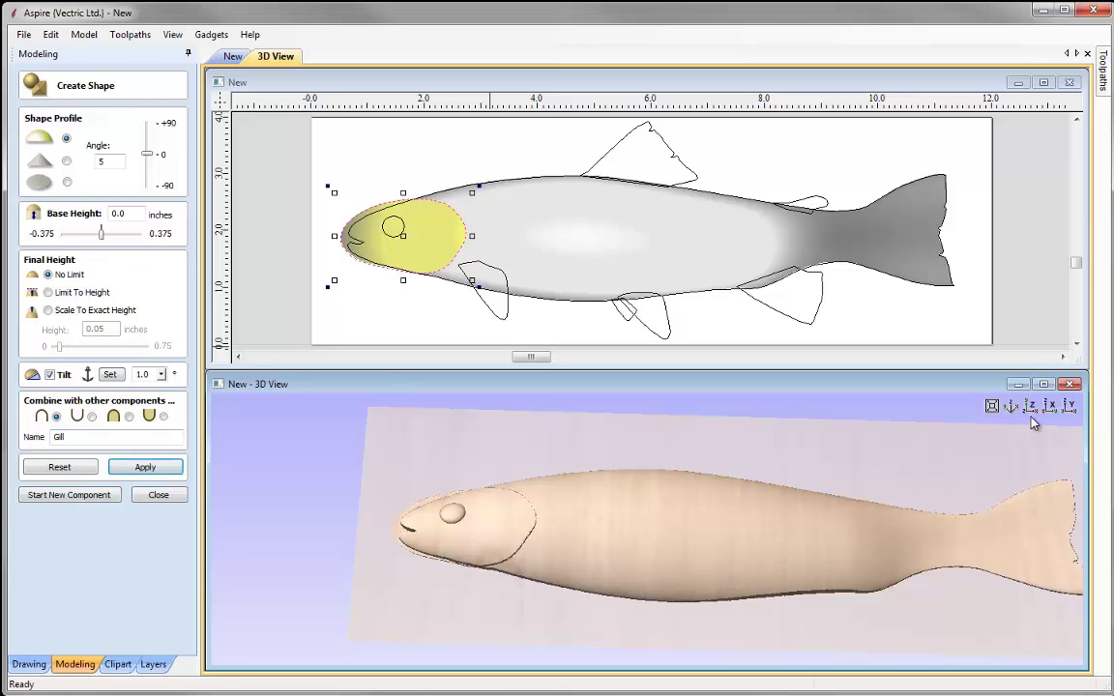
pyautogui.click(1030, 406)
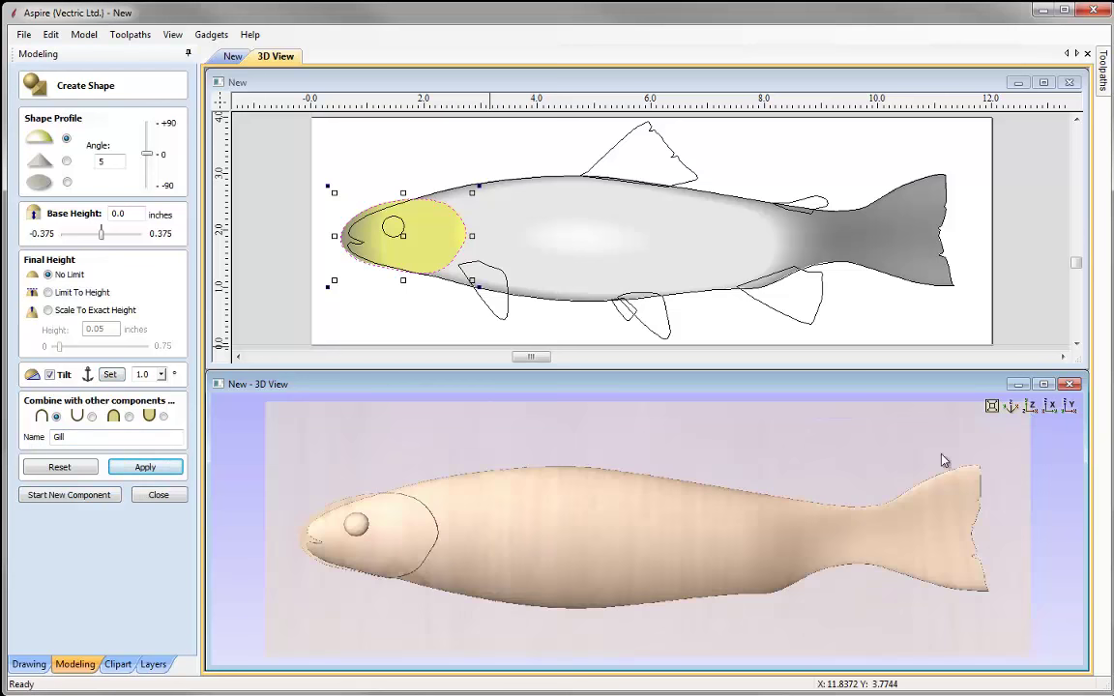
pyautogui.click(156, 496)
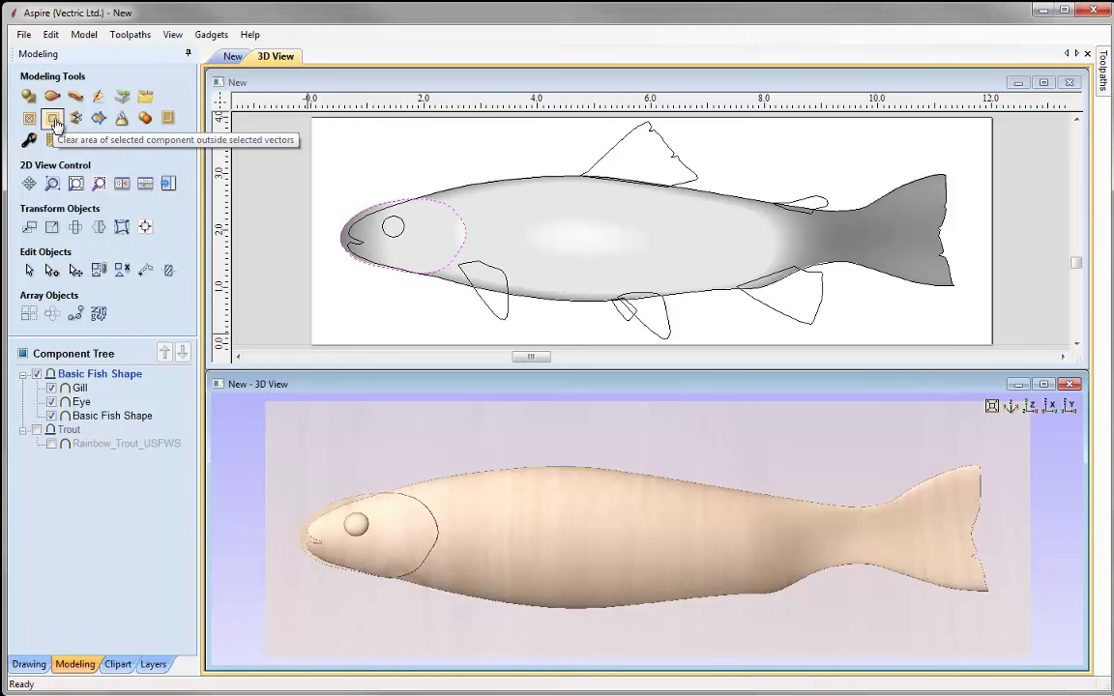
# Trim the Gill component to the outline of the Basic Fish Shape component and clear the selection.
pyautogui.click(324, 517)
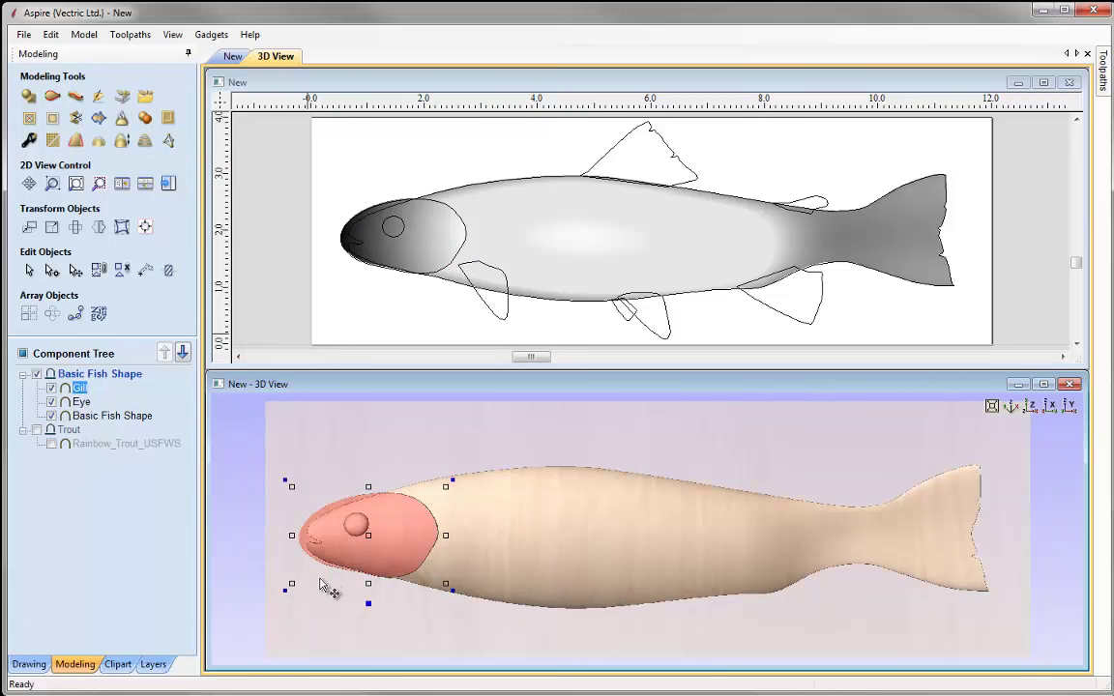
pyautogui.click(493, 528)
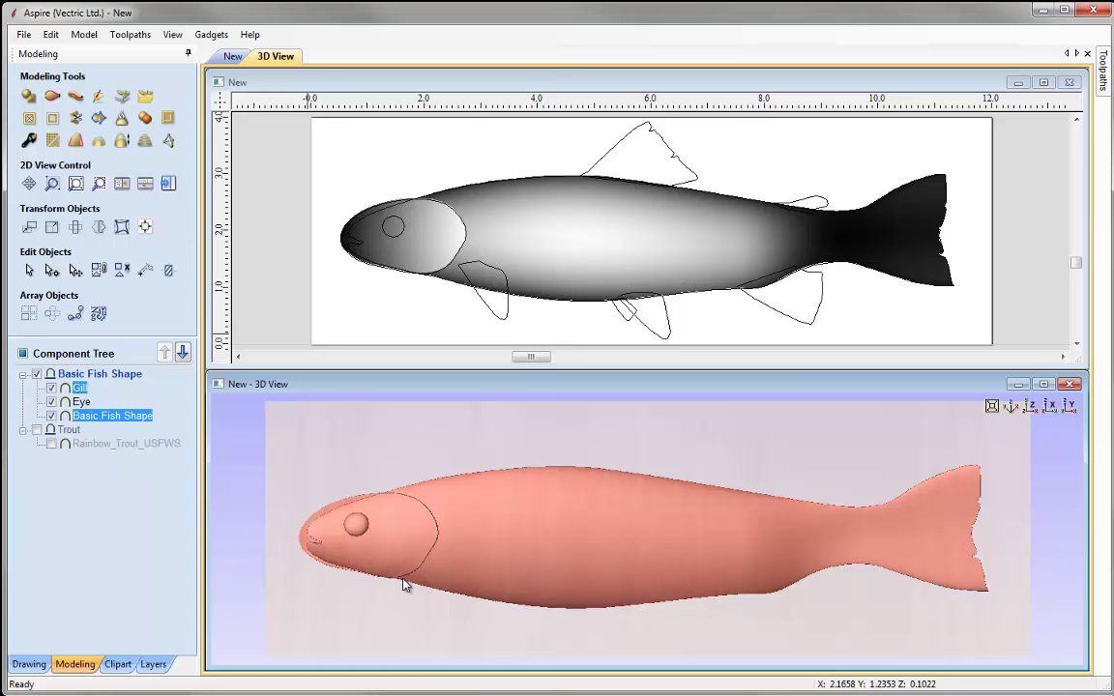
pyautogui.click(53, 118)
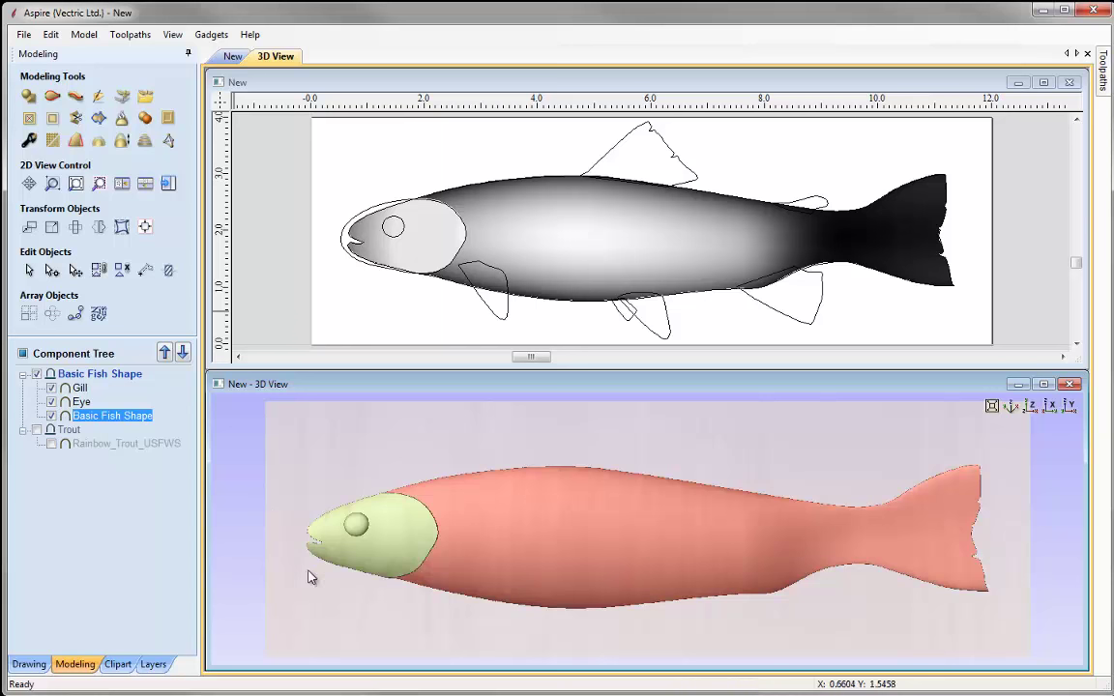
pyautogui.click(393, 605)
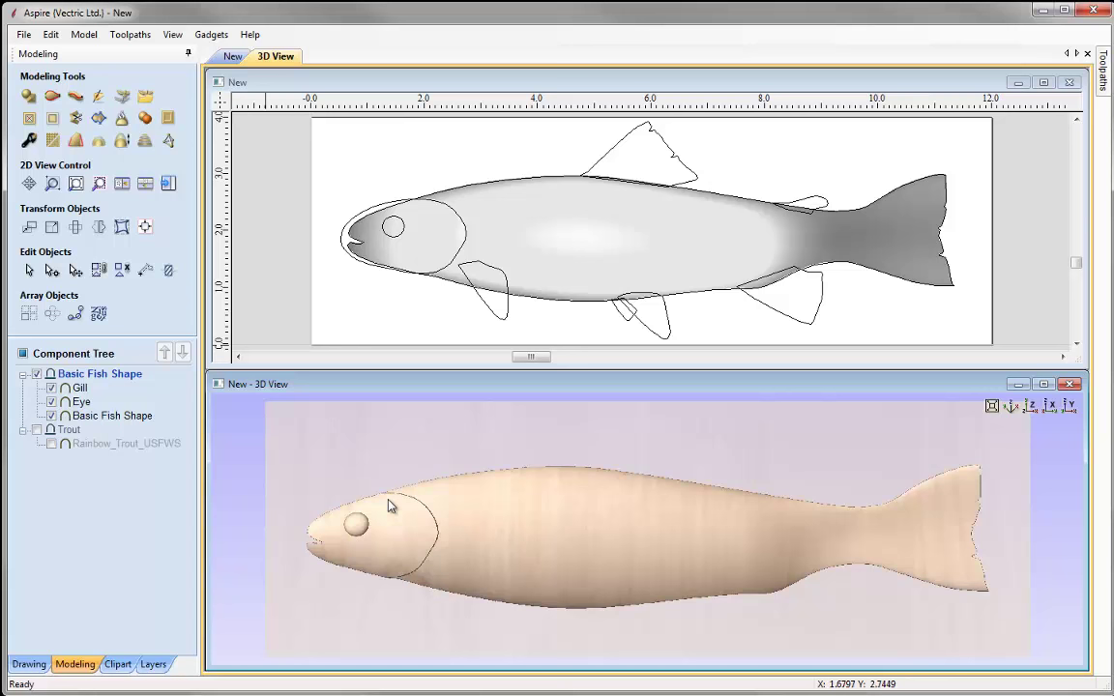
# Open the Gill component for sculpting with the Smooth tool at diameter 85 and strength 57, with Preserve Transparency off.
pyautogui.click(396, 539)
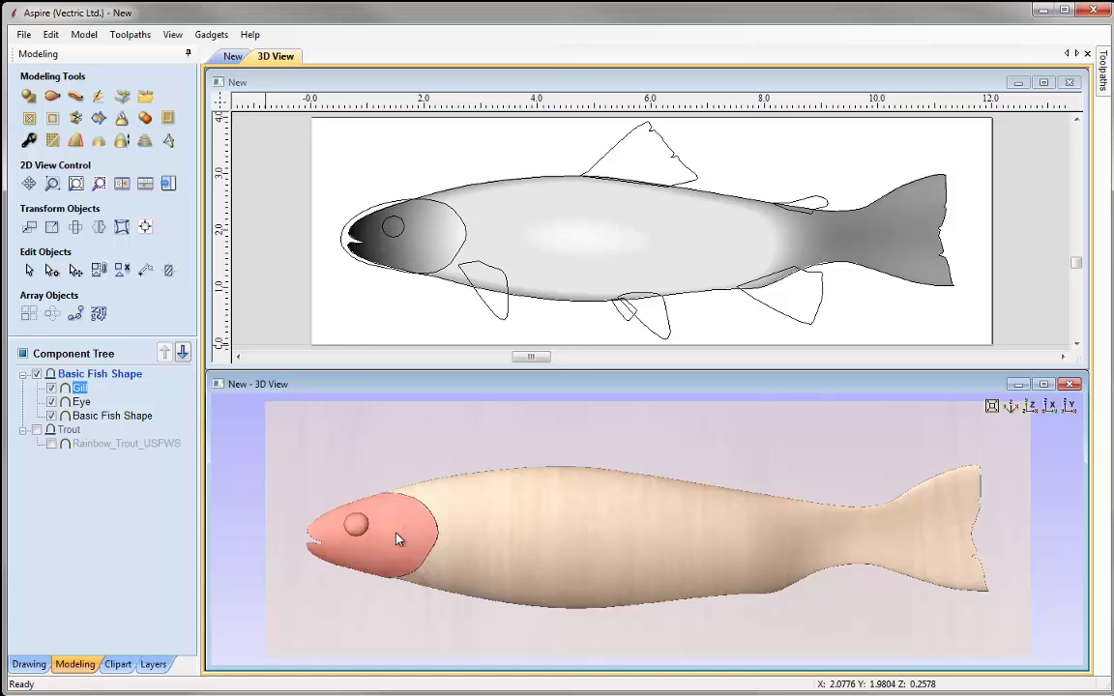
pyautogui.click(98, 98)
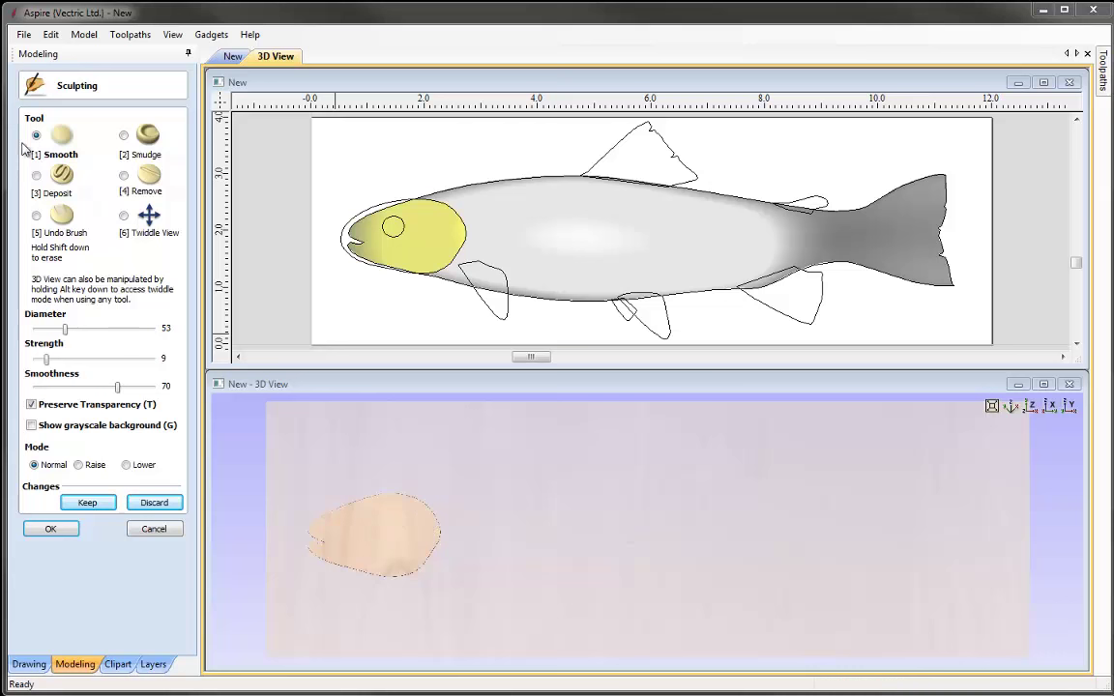
pyautogui.click(79, 329)
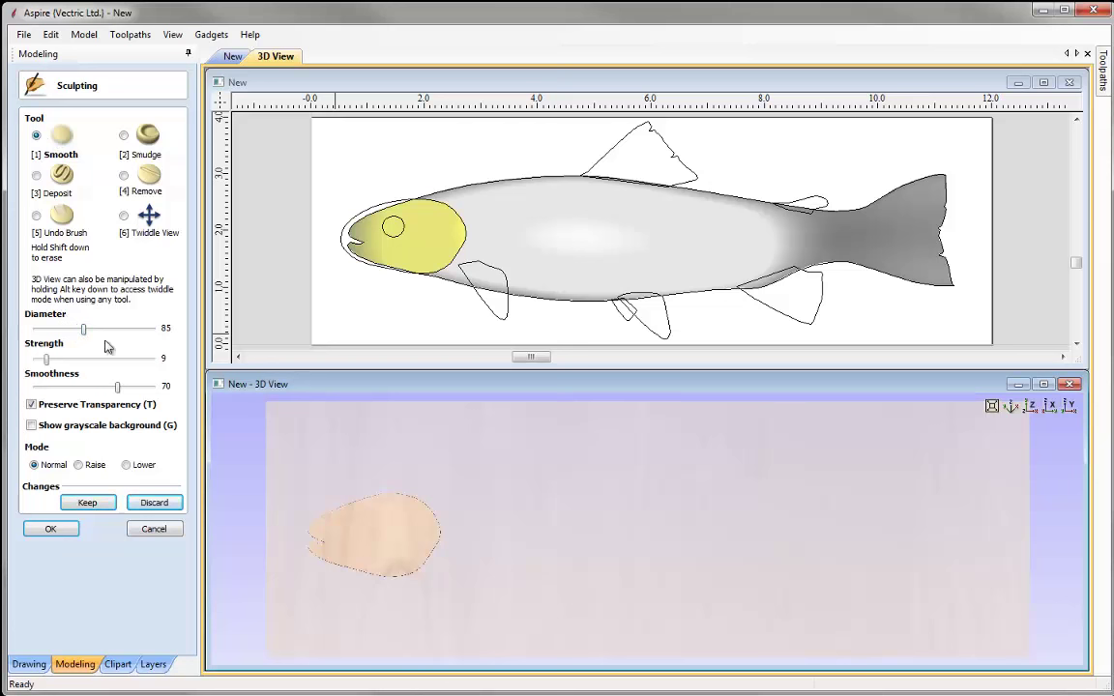
pyautogui.moveTo(50, 364); pyautogui.dragTo(76, 361)
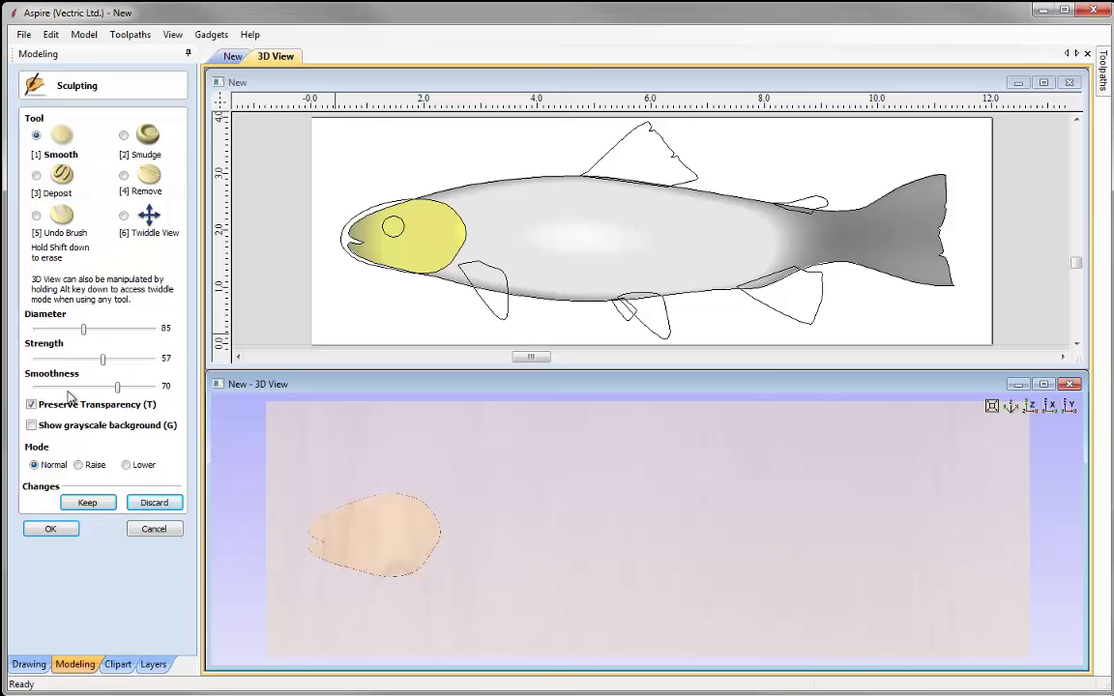
pyautogui.click(31, 405)
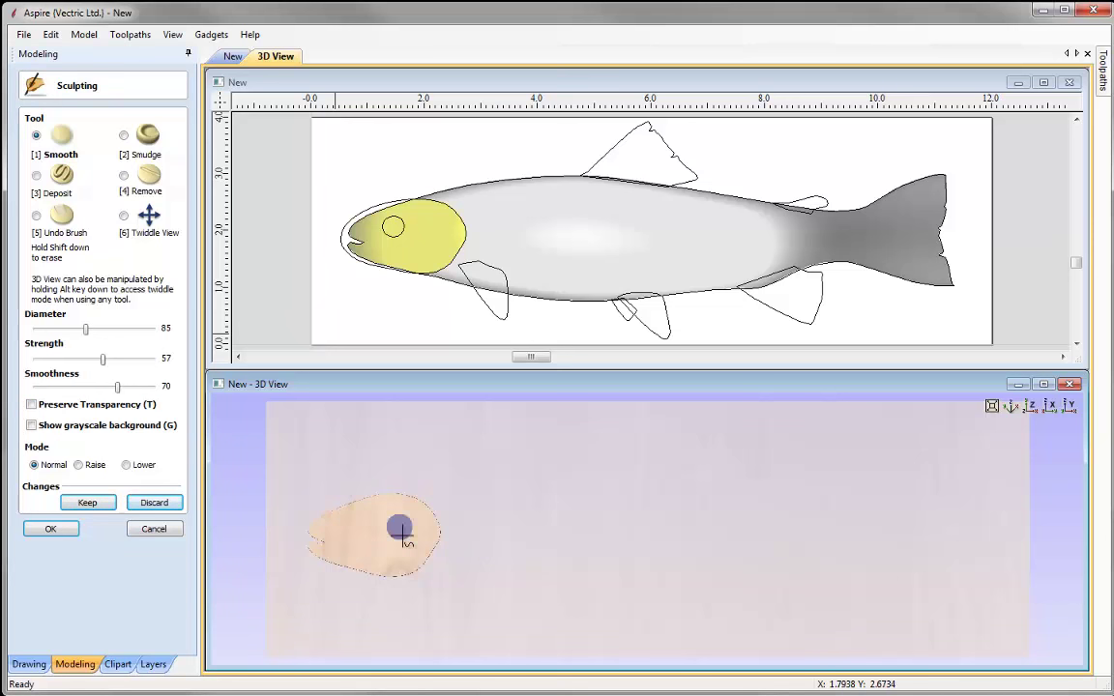
# Show the grayscale background and smooth around the edges of the Gill component with the 85 diameter brush.
pyautogui.click(32, 425)
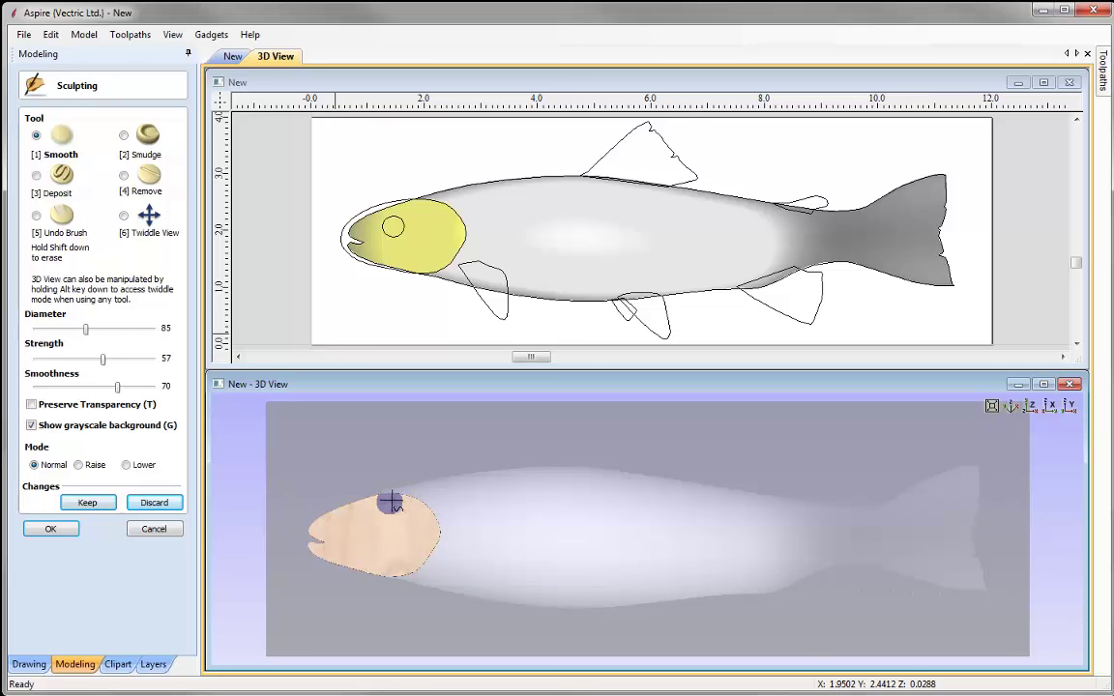
pyautogui.moveTo(393, 501)
pyautogui.mouseDown()
pyautogui.moveTo(445, 528)
pyautogui.moveTo(436, 560)
pyautogui.moveTo(383, 580)
pyautogui.moveTo(322, 564)
pyautogui.moveTo(308, 537)
pyautogui.moveTo(345, 505)
pyautogui.moveTo(404, 499)
pyautogui.moveTo(326, 502)
pyautogui.moveTo(313, 528)
pyautogui.moveTo(312, 592)
pyautogui.moveTo(262, 643)
pyautogui.moveTo(383, 588)
pyautogui.moveTo(372, 481)
pyautogui.moveTo(419, 509)
pyautogui.moveTo(395, 541)
pyautogui.mouseUp()
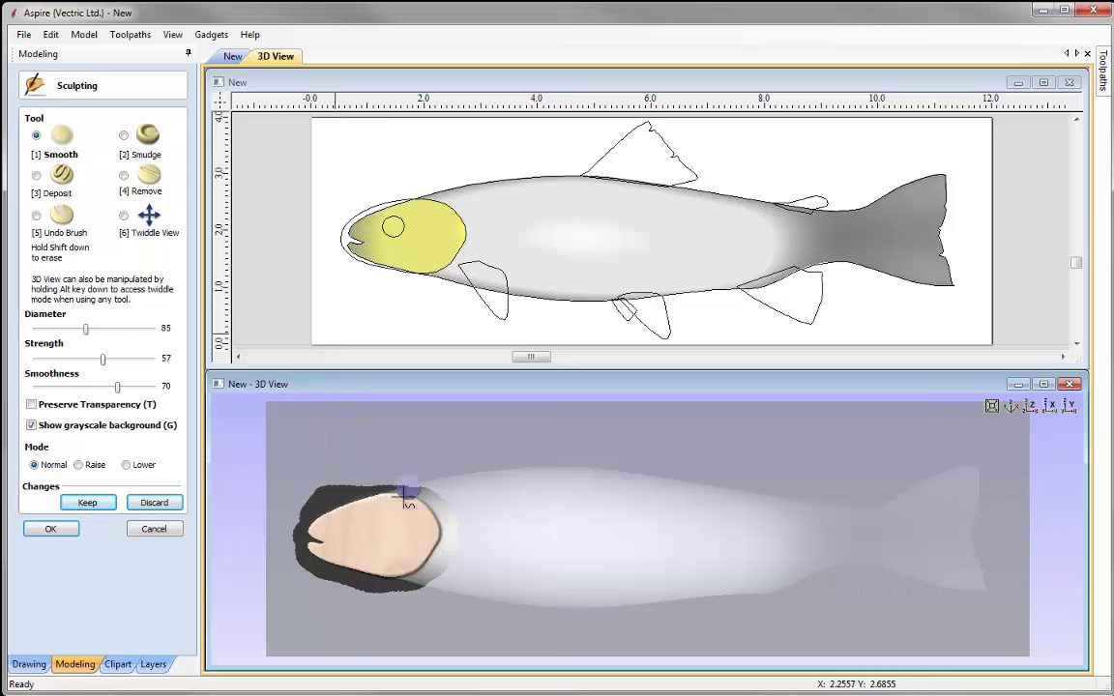
pyautogui.moveTo(394, 501)
pyautogui.mouseDown()
pyautogui.moveTo(435, 502)
pyautogui.moveTo(402, 517)
pyautogui.mouseUp()
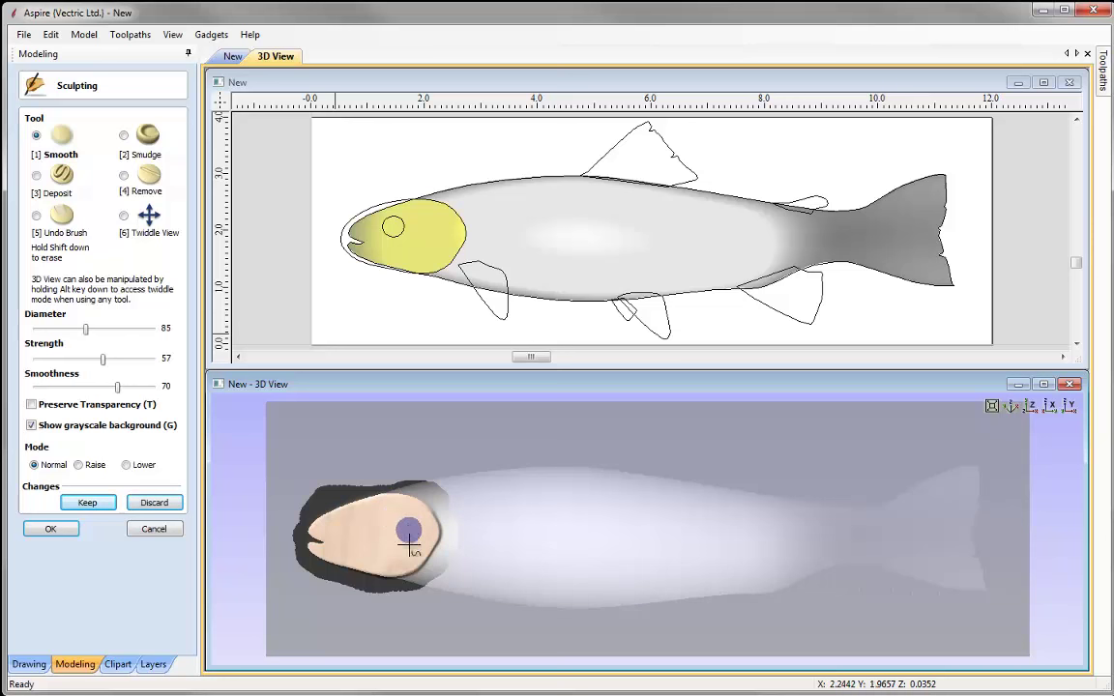
# Enlarge the Smooth brush to diameter 113, blend the gill's rear edge into the body and accept the sculpting.
pyautogui.click(96, 329)
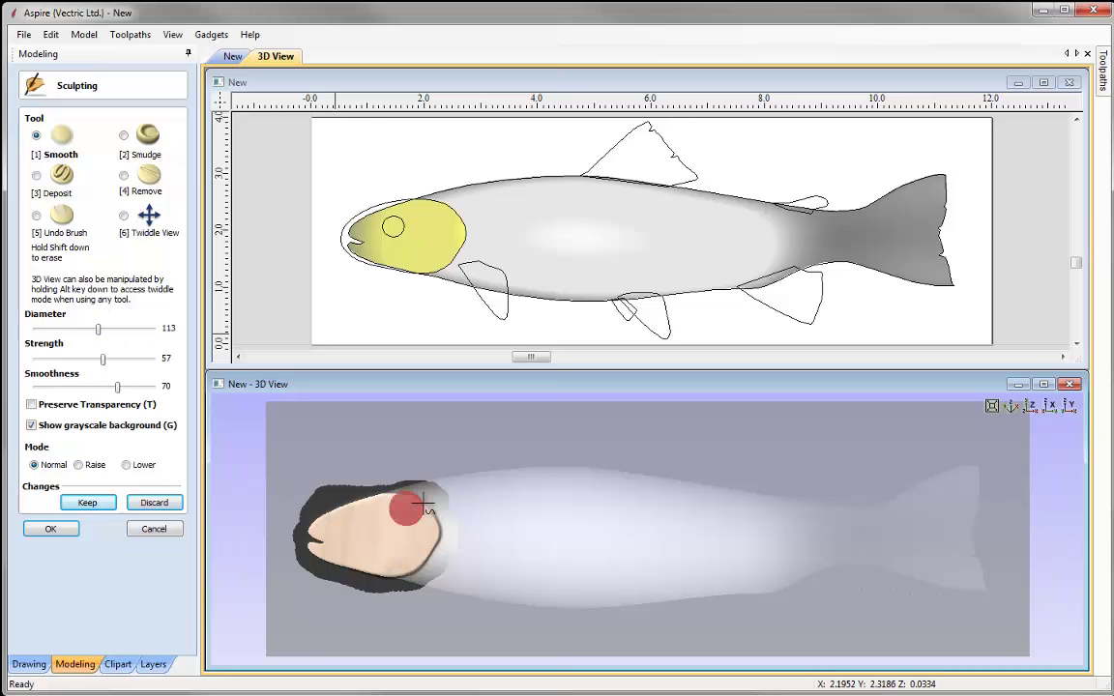
pyautogui.moveTo(413, 509)
pyautogui.mouseDown()
pyautogui.moveTo(445, 498)
pyautogui.moveTo(414, 513)
pyautogui.moveTo(431, 501)
pyautogui.moveTo(384, 505)
pyautogui.moveTo(435, 491)
pyautogui.moveTo(420, 511)
pyautogui.moveTo(442, 502)
pyautogui.moveTo(425, 517)
pyautogui.moveTo(448, 537)
pyautogui.mouseUp()
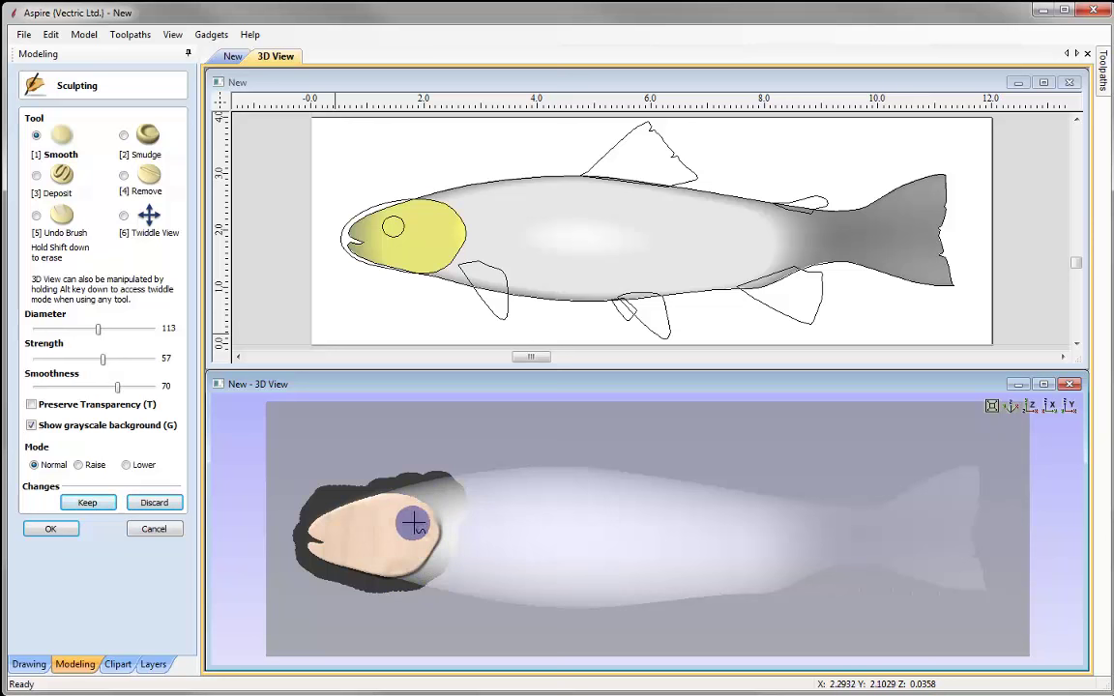
pyautogui.moveTo(418, 513)
pyautogui.mouseDown()
pyautogui.moveTo(368, 503)
pyautogui.moveTo(412, 496)
pyautogui.moveTo(378, 503)
pyautogui.moveTo(414, 497)
pyautogui.moveTo(401, 504)
pyautogui.moveTo(439, 512)
pyautogui.moveTo(456, 499)
pyautogui.moveTo(406, 510)
pyautogui.mouseUp()
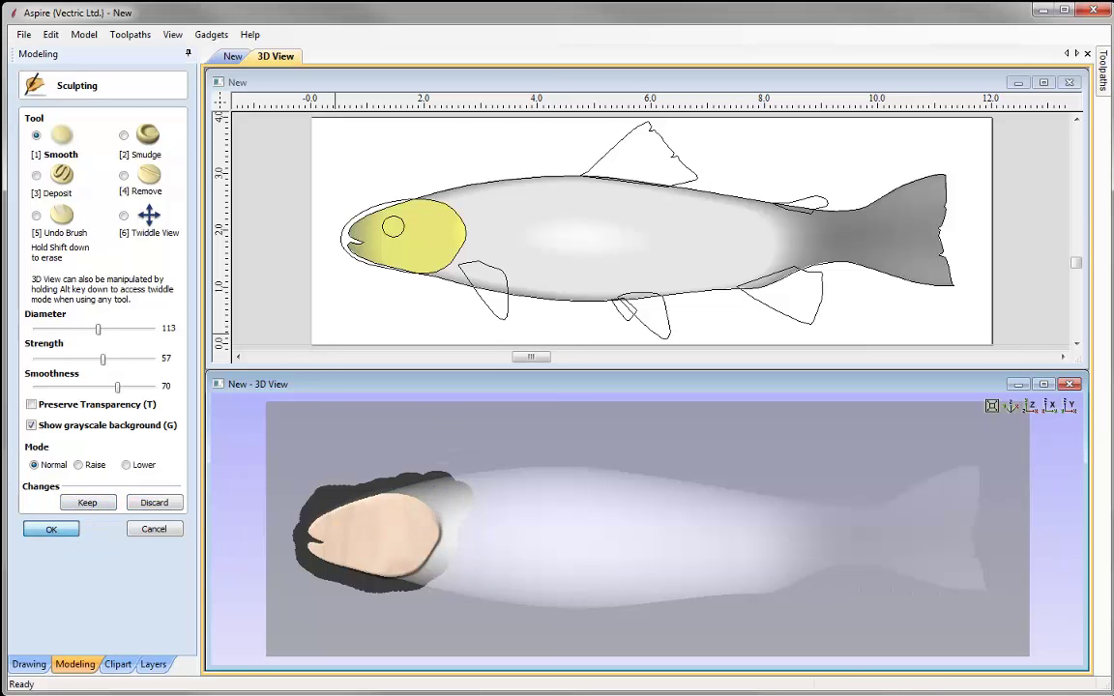
pyautogui.click(52, 529)
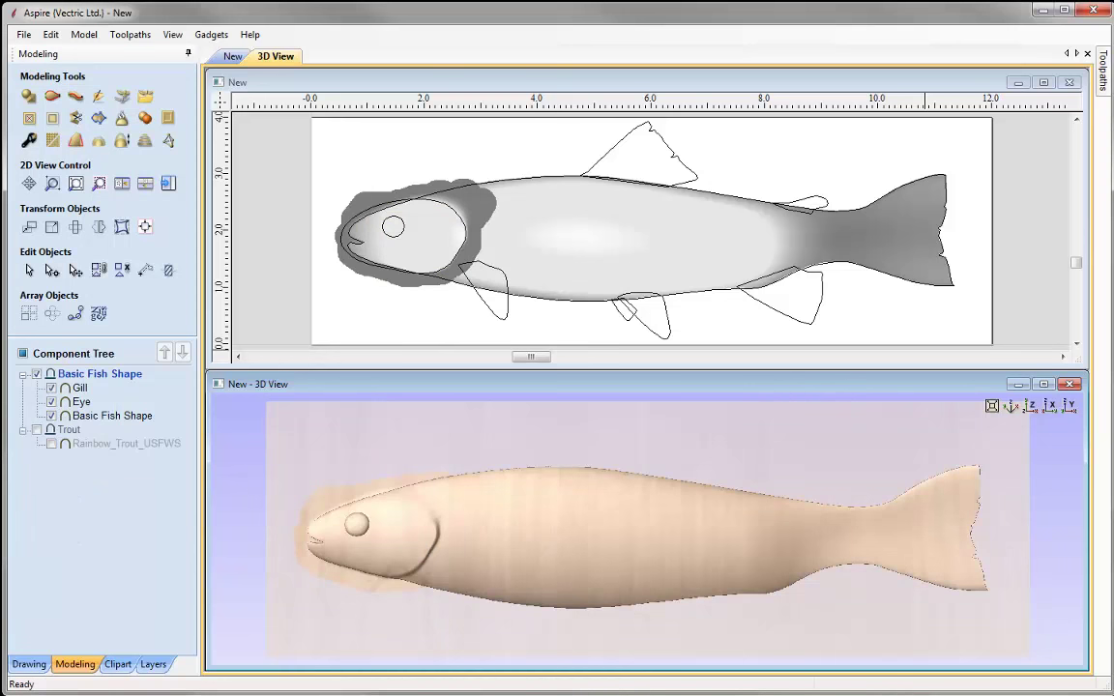
# Inspect the smoothed gill in 3D and trim the Gill component's overspill to the fish body outline.
pyautogui.moveTo(599, 568); pyautogui.dragTo(416, 520)
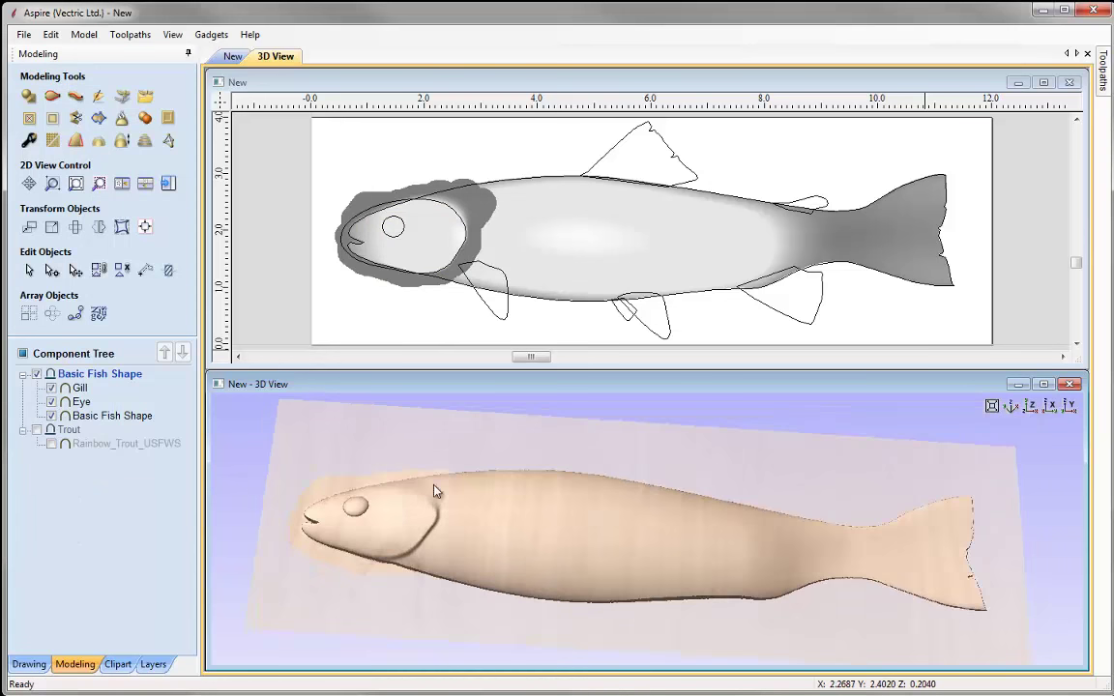
pyautogui.moveTo(513, 554); pyautogui.dragTo(395, 514)
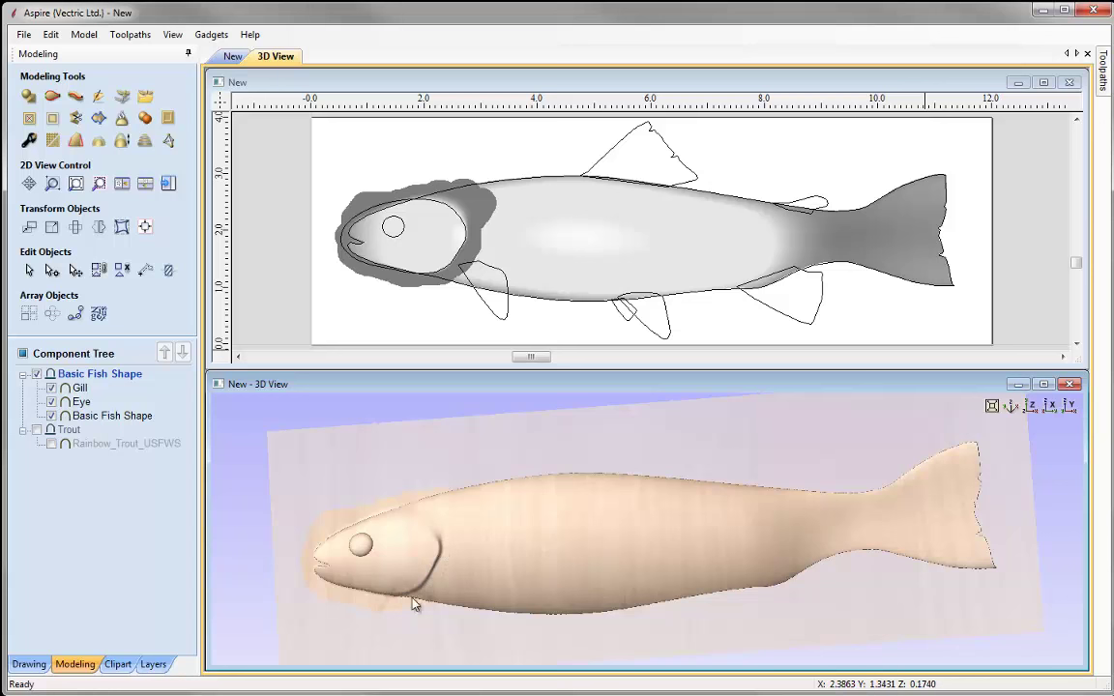
pyautogui.click(992, 404)
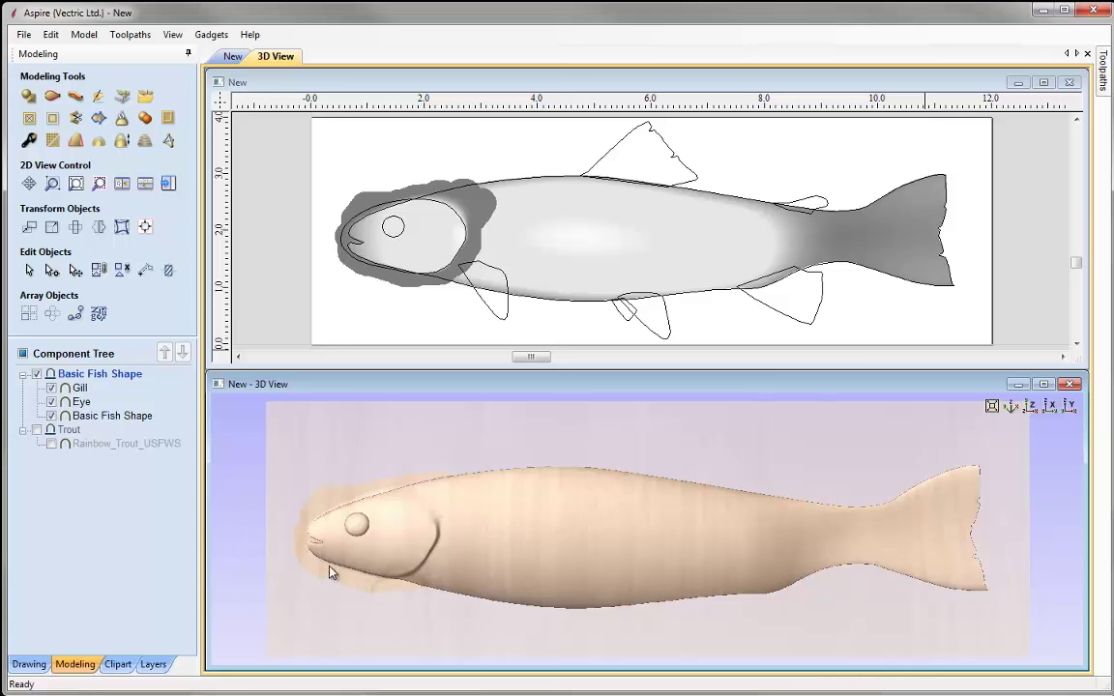
pyautogui.click(327, 508)
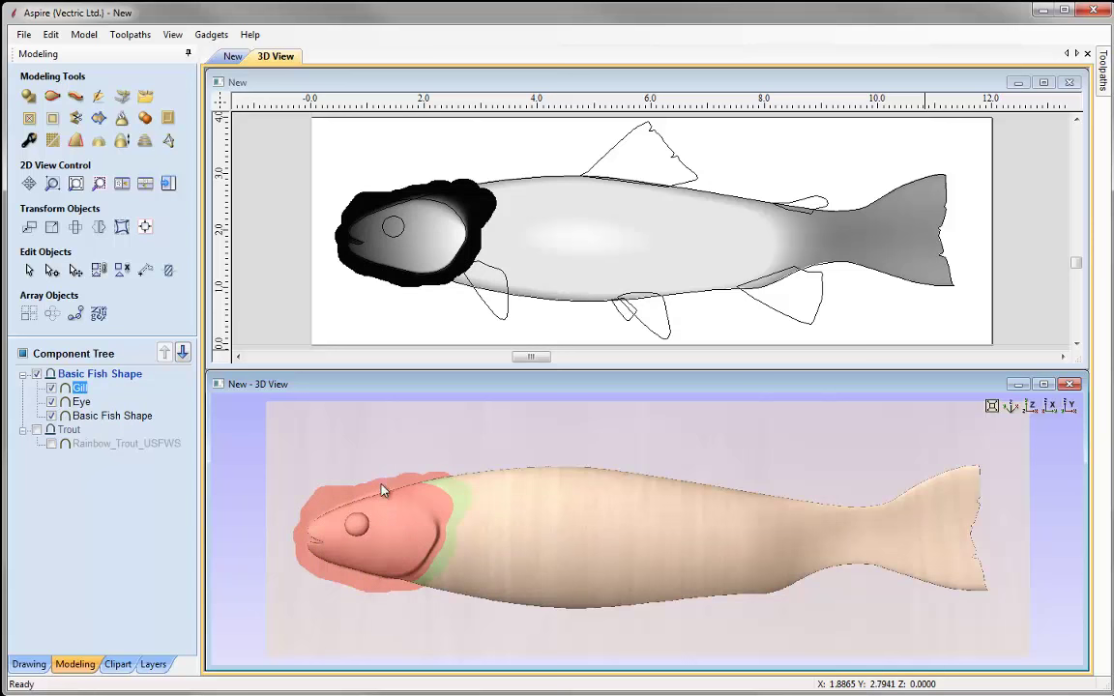
pyautogui.click(460, 292)
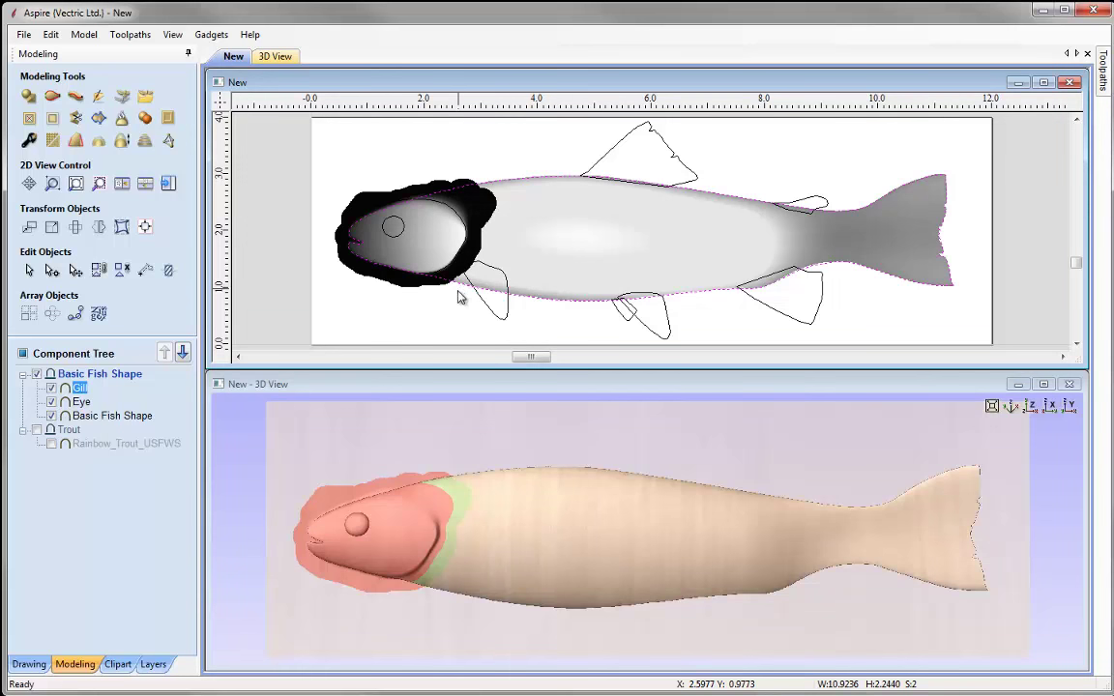
pyautogui.click(56, 118)
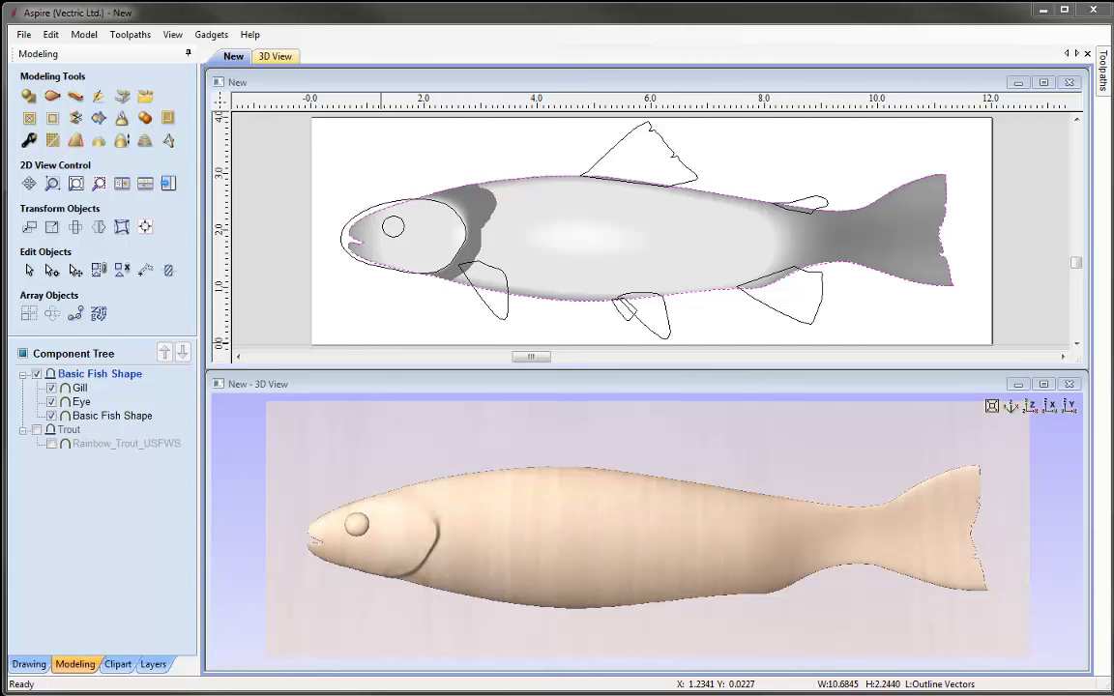
# Create a curved shape from the fin outline behind the gill with a 30 degree angle, 0.05 inch base height and no tilt.
pyautogui.click(502, 315)
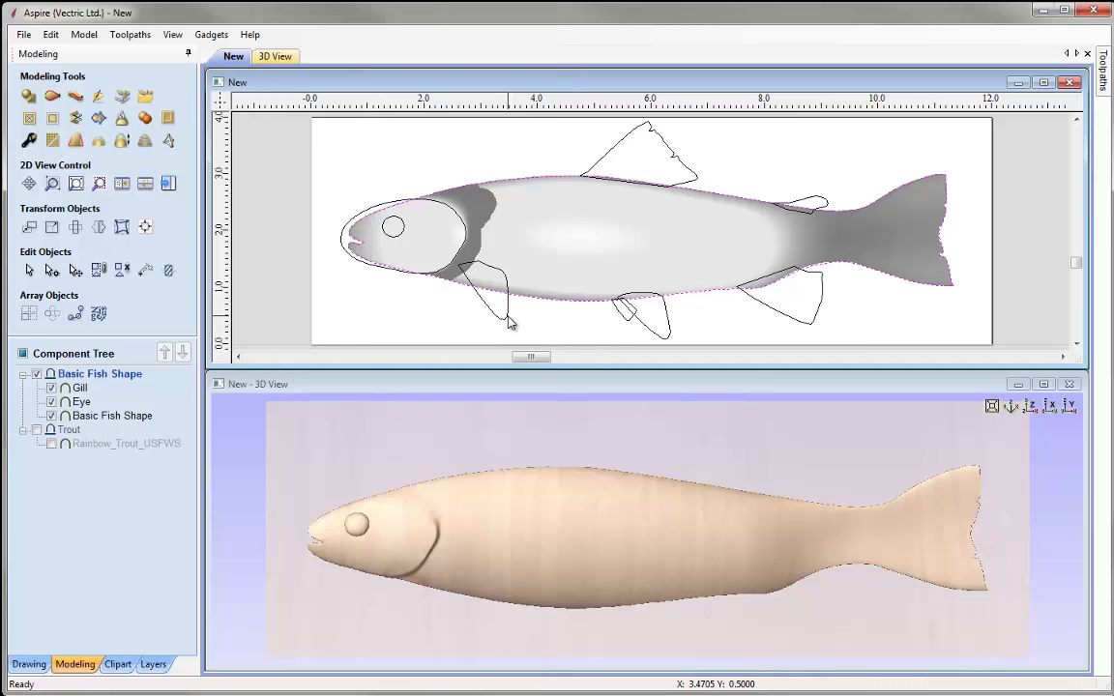
pyautogui.click(28, 96)
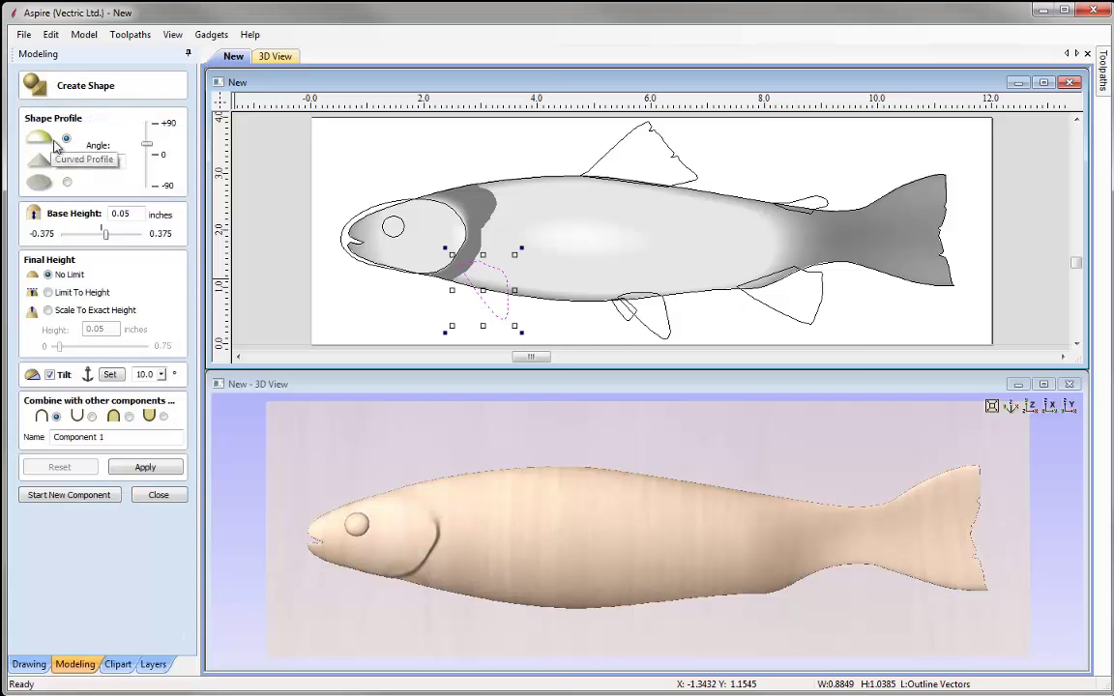
pyautogui.moveTo(101, 162); pyautogui.dragTo(120, 160)
pyautogui.write('0')
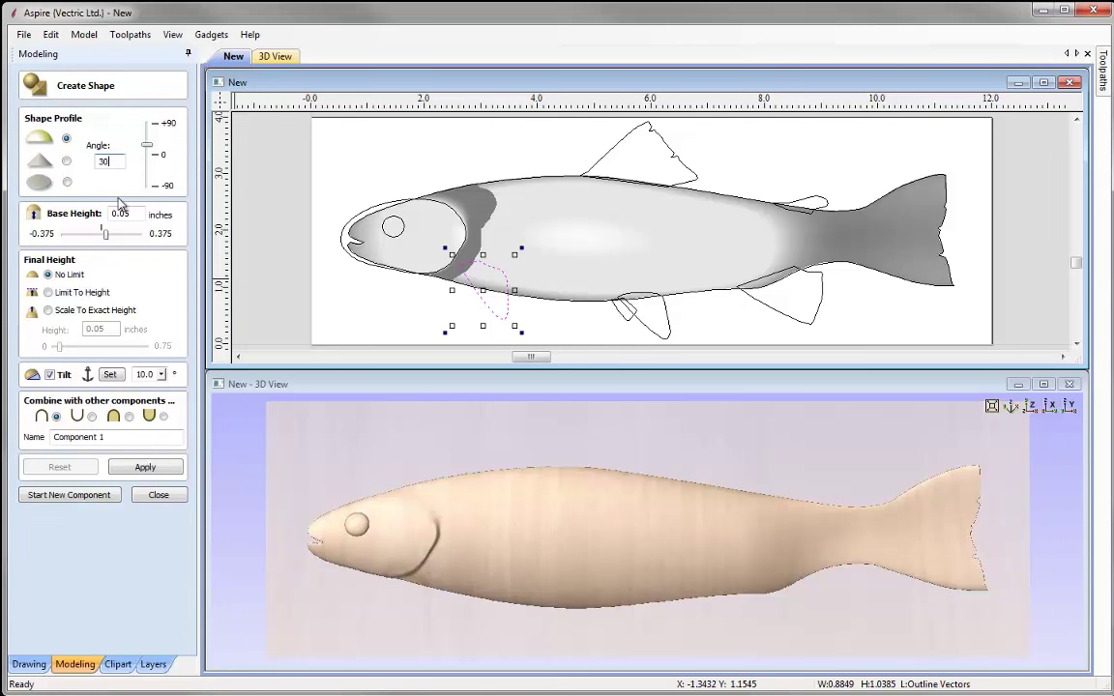
pyautogui.press('Tab')
pyautogui.click(50, 375)
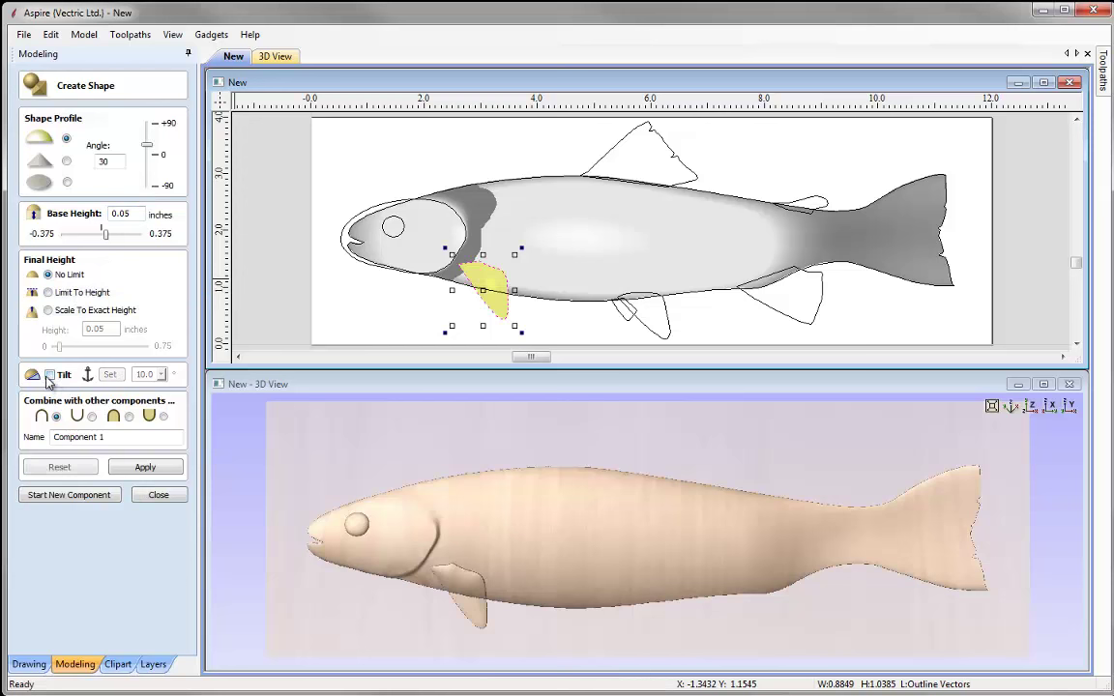
# Switch the fin's combine mode to merge and check in 3D how it meets the body.
pyautogui.click(128, 416)
pyautogui.moveTo(538, 537); pyautogui.dragTo(424, 525)
pyautogui.moveTo(458, 607); pyautogui.dragTo(469, 559)
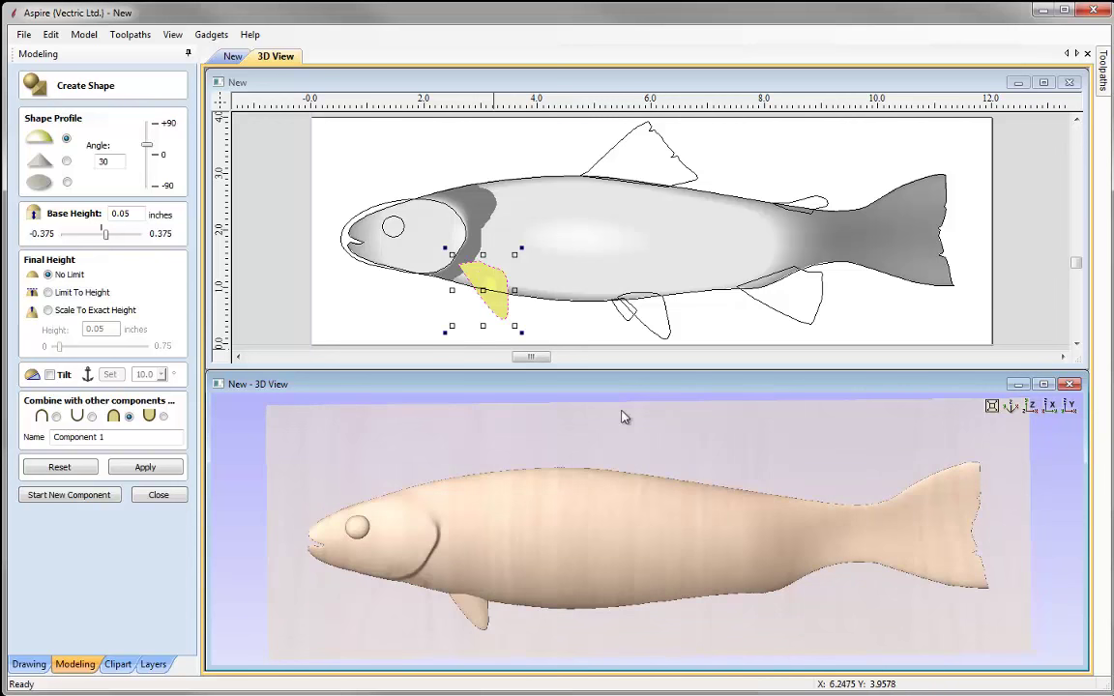
# Tilt the fin by 10.0 degrees, anchored below its tip and directed up towards its base on the body.
pyautogui.click(49, 374)
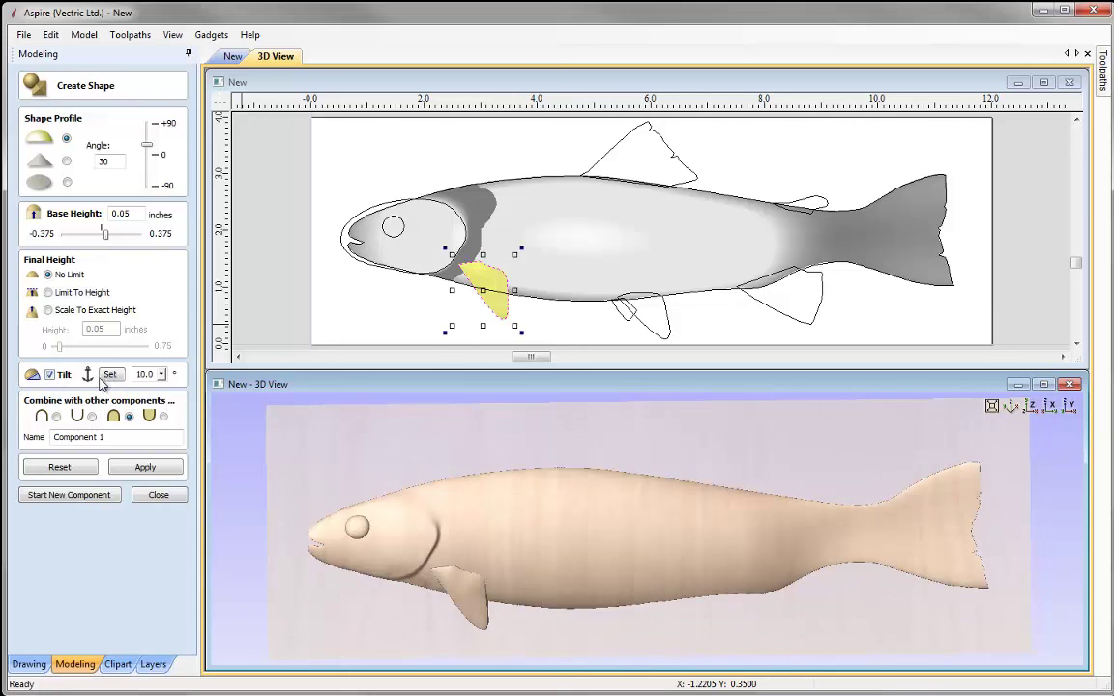
pyautogui.click(110, 375)
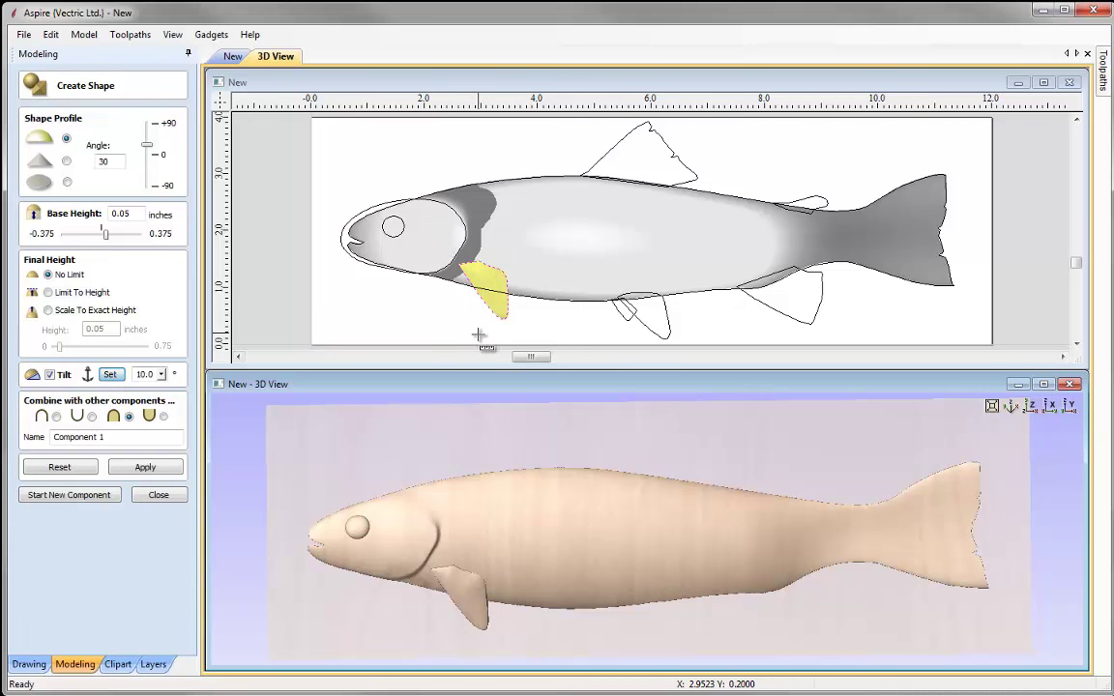
pyautogui.moveTo(473, 335); pyautogui.dragTo(474, 259)
pyautogui.moveTo(552, 588); pyautogui.dragTo(609, 483)
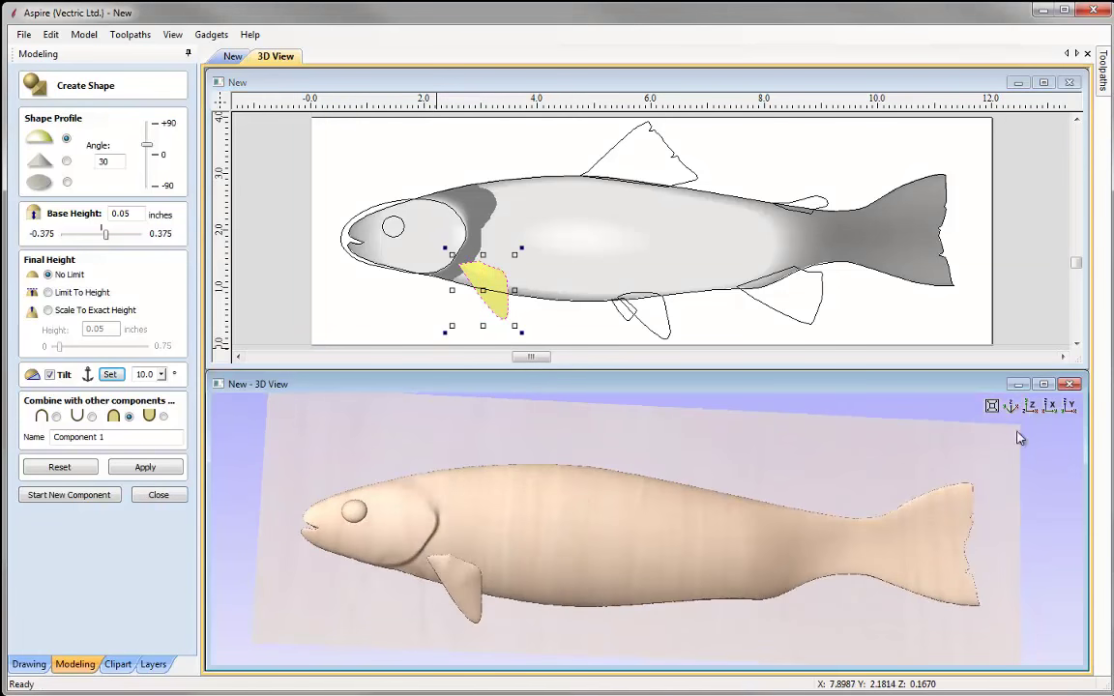
# Set the fin's tilt angle to 8.6 degrees and inspect the fin closely in an enlarged 3D view.
pyautogui.click(1043, 384)
pyautogui.moveTo(425, 469); pyautogui.dragTo(699, 427)
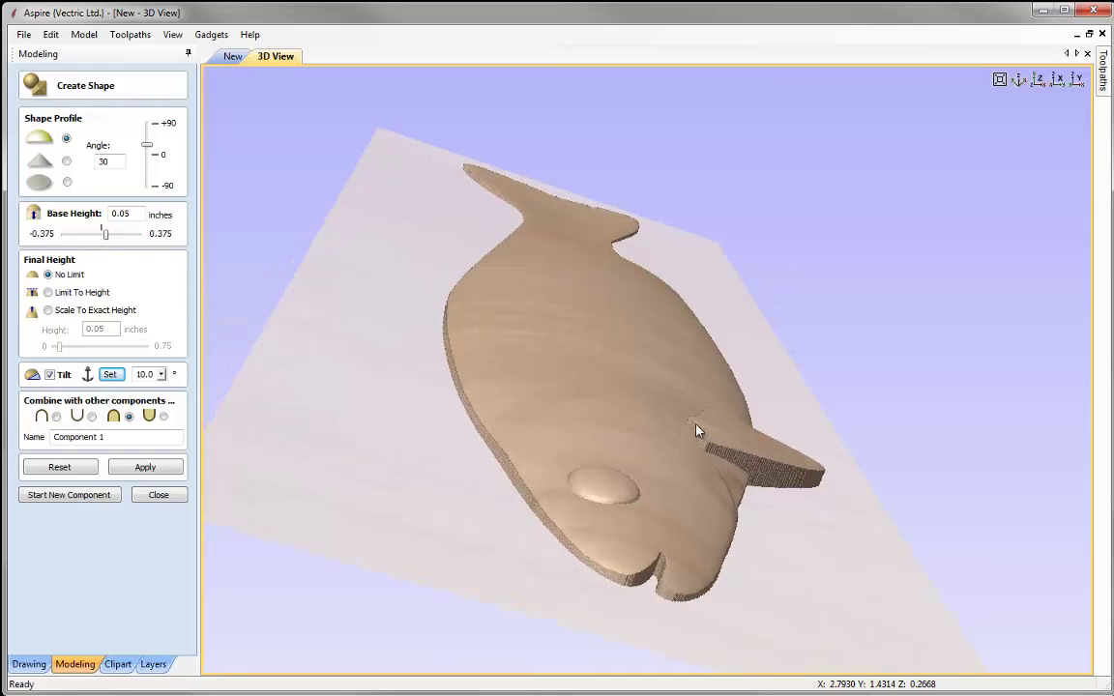
pyautogui.click(160, 374)
pyautogui.moveTo(169, 395); pyautogui.dragTo(159, 394)
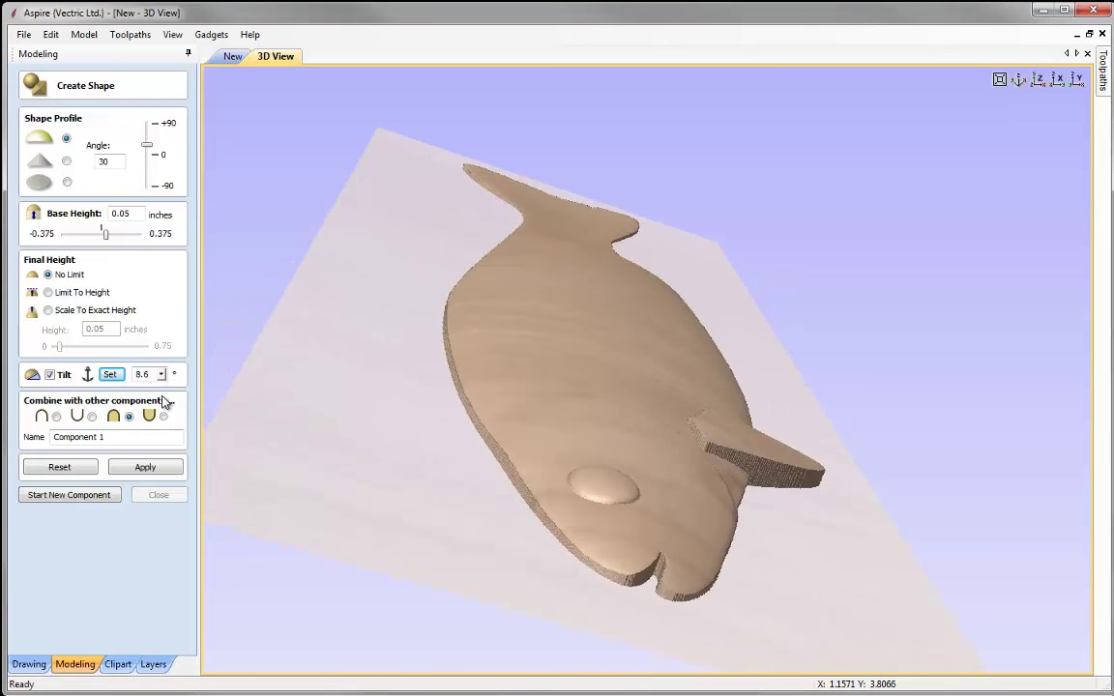
pyautogui.moveTo(574, 485); pyautogui.dragTo(577, 512)
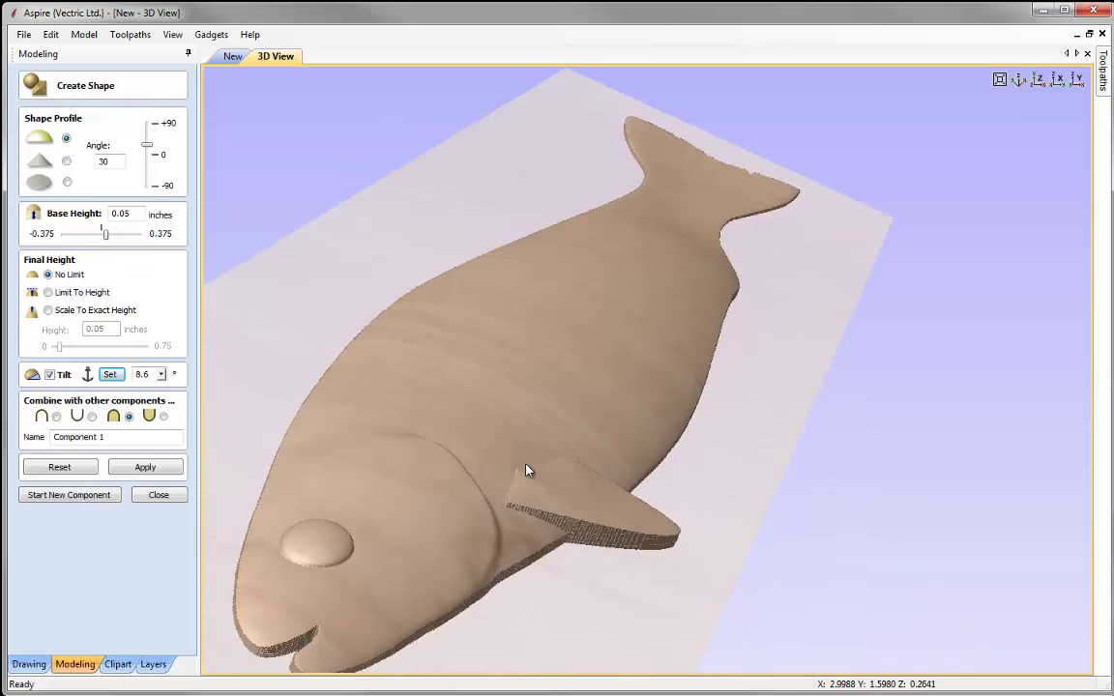
pyautogui.scroll(4, 596, 478)
pyautogui.moveTo(549, 576); pyautogui.dragTo(519, 467)
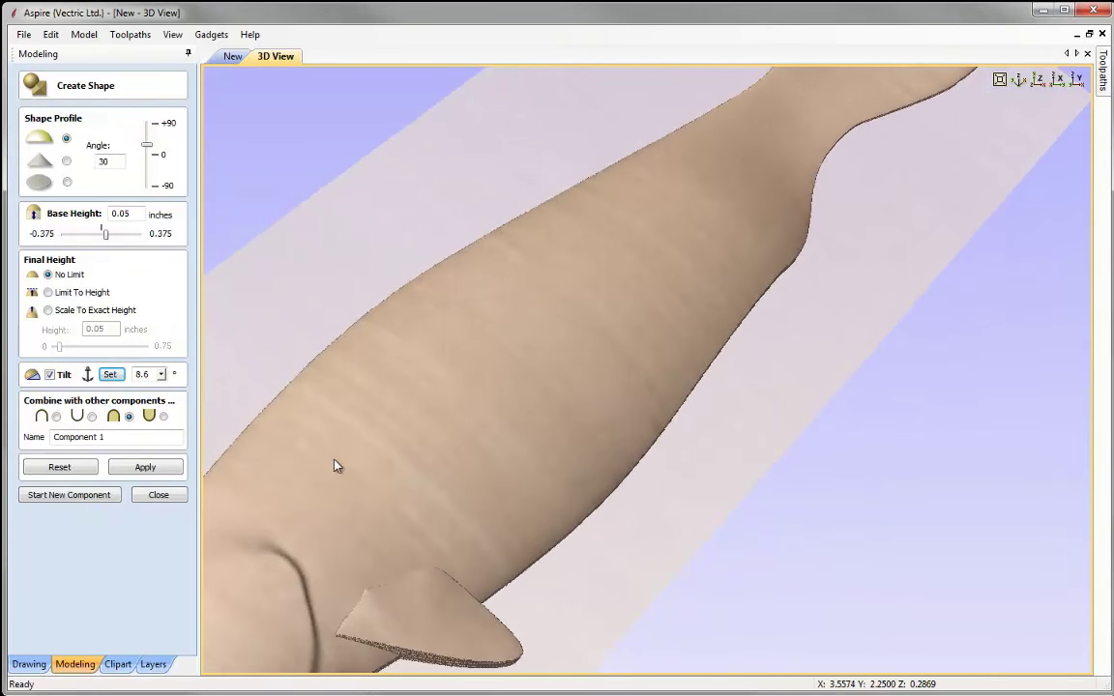
pyautogui.scroll(-2, 497, 507)
pyautogui.scroll(2, 513, 507)
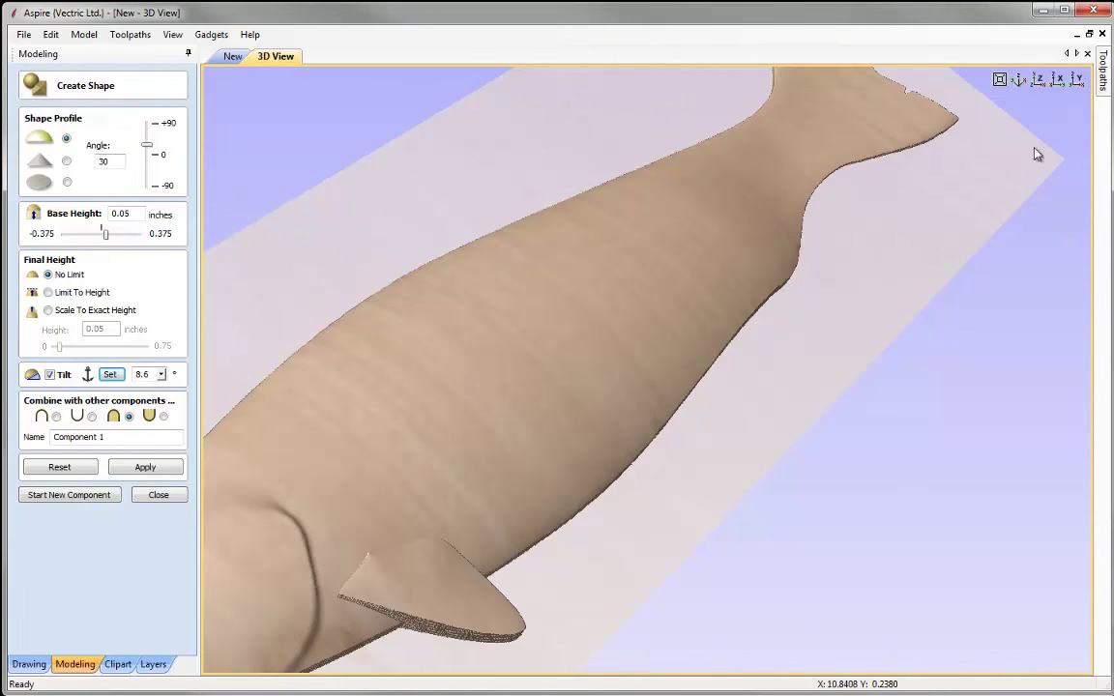
# Return to the tiled top view, name the fin component Fin 1, apply it and start a new component.
pyautogui.click(1039, 81)
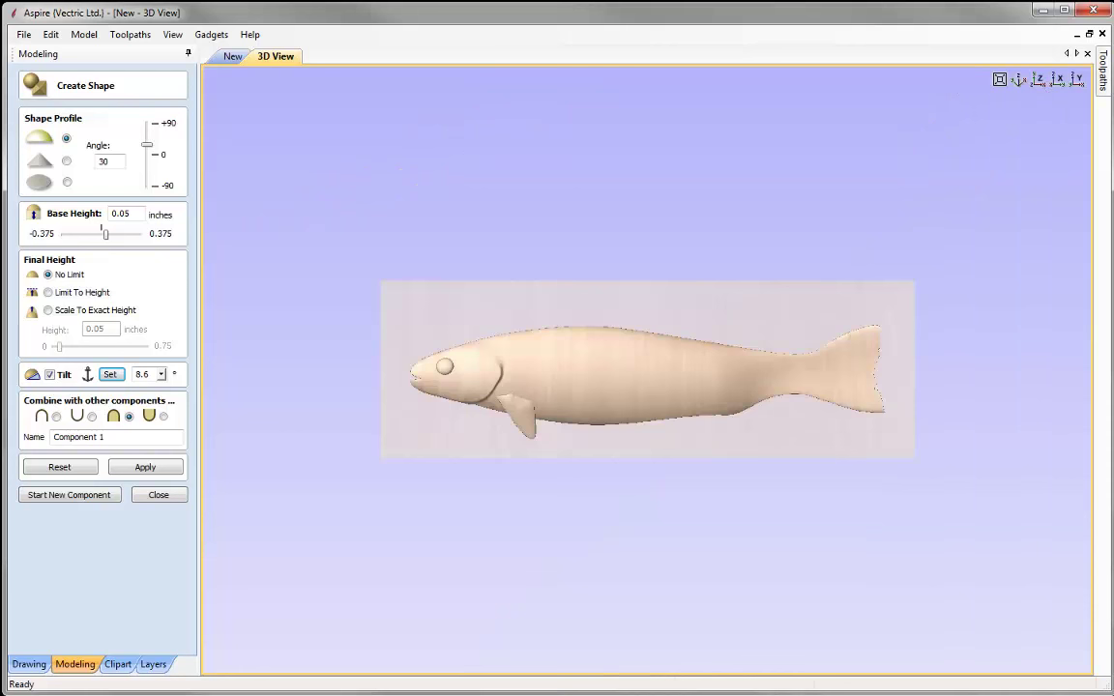
pyautogui.press('F4')
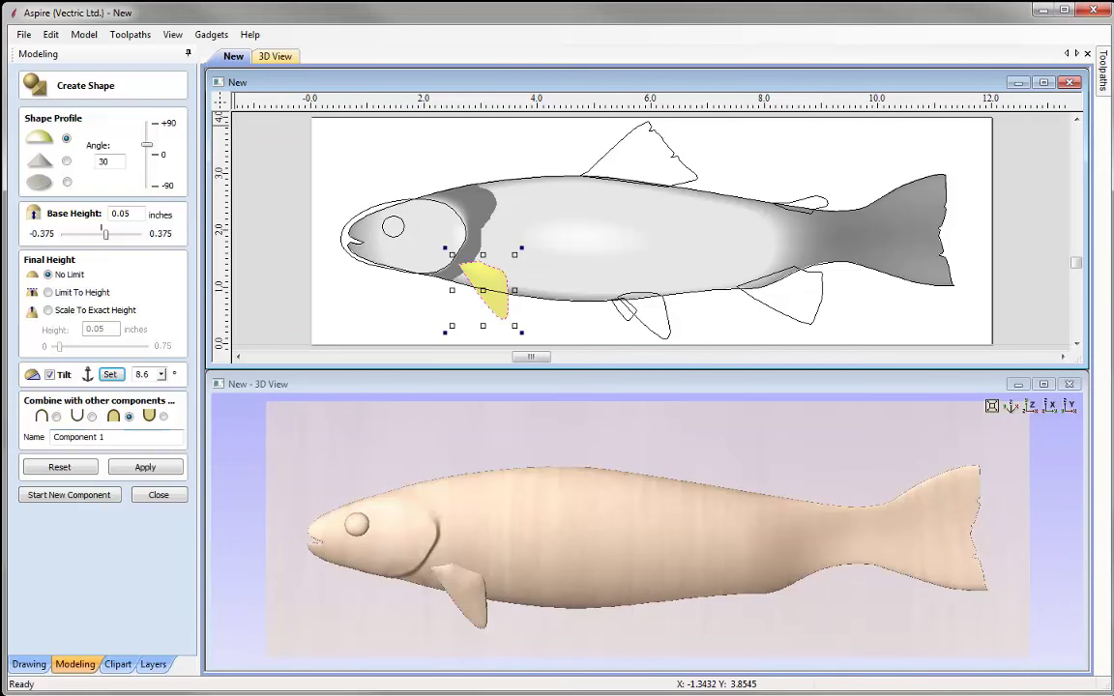
pyautogui.click(78, 437)
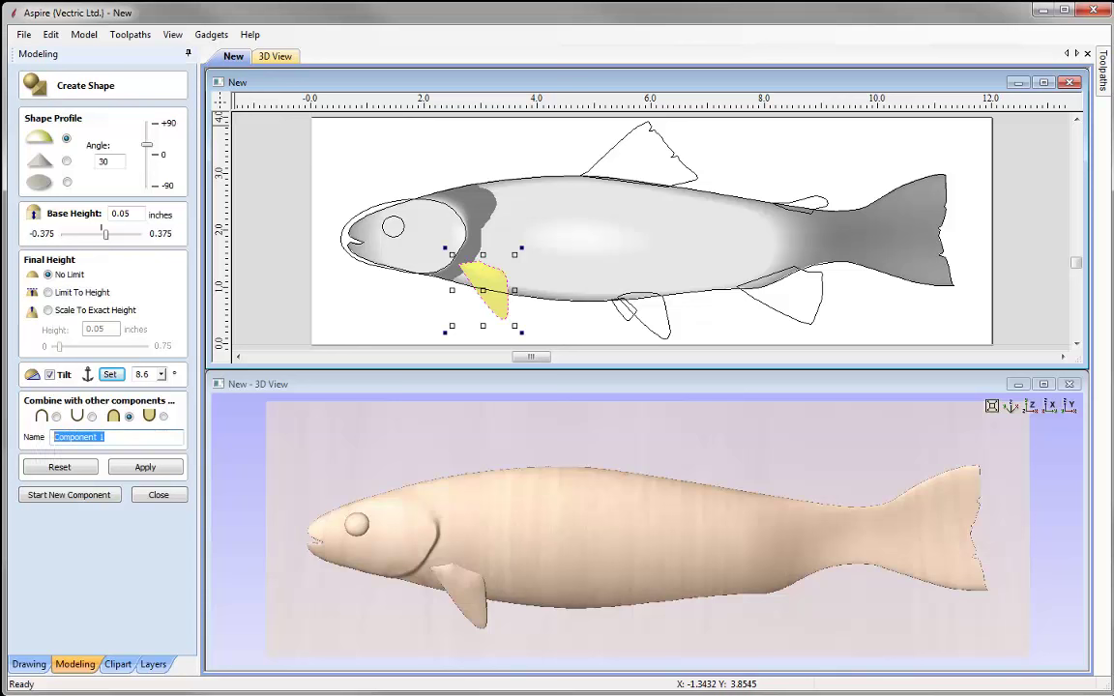
pyautogui.write('Fin 1')
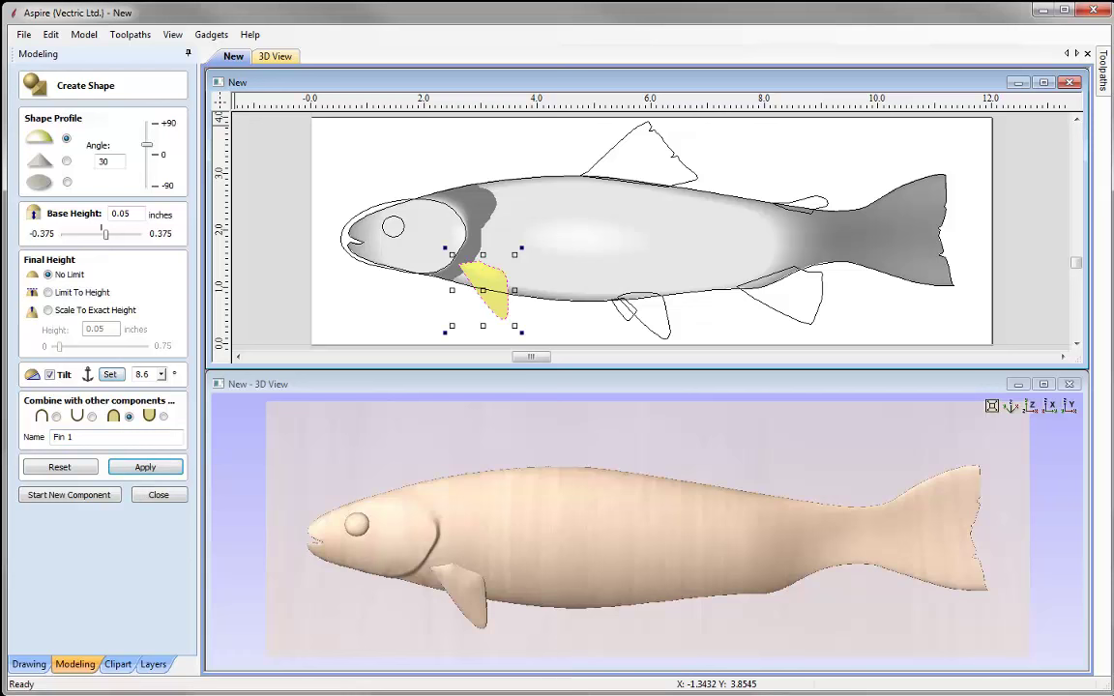
pyautogui.click(69, 494)
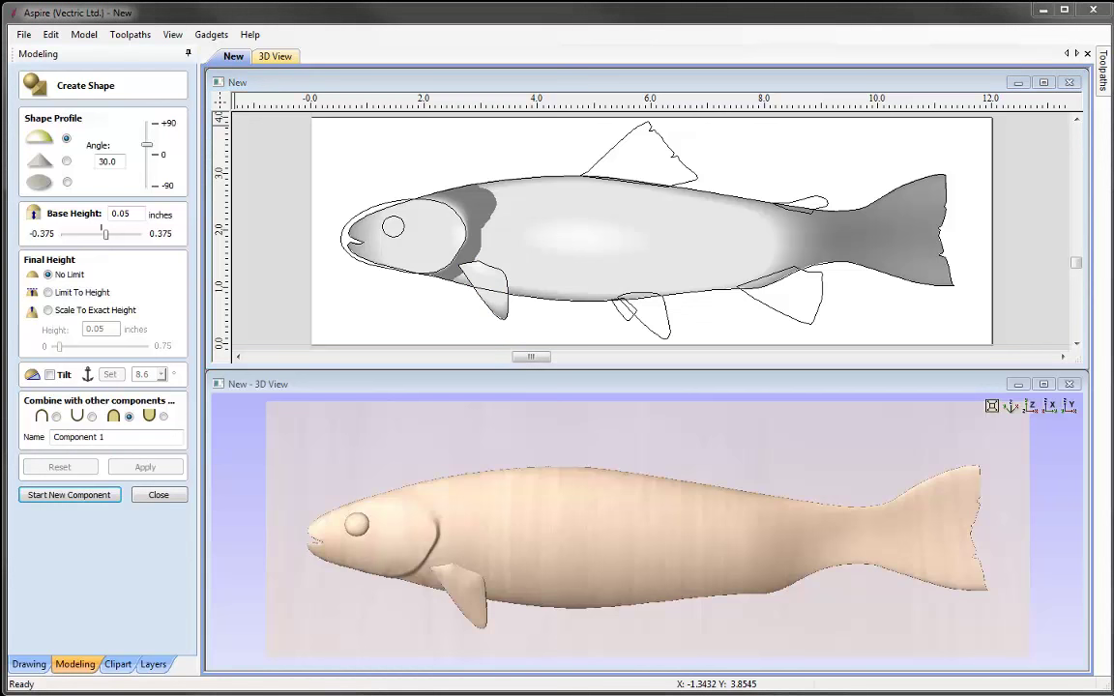
# Create an untilted curved shape from the small belly fin outline with a 32.4 degree angle and 0.05 inch base height.
pyautogui.click(627, 317)
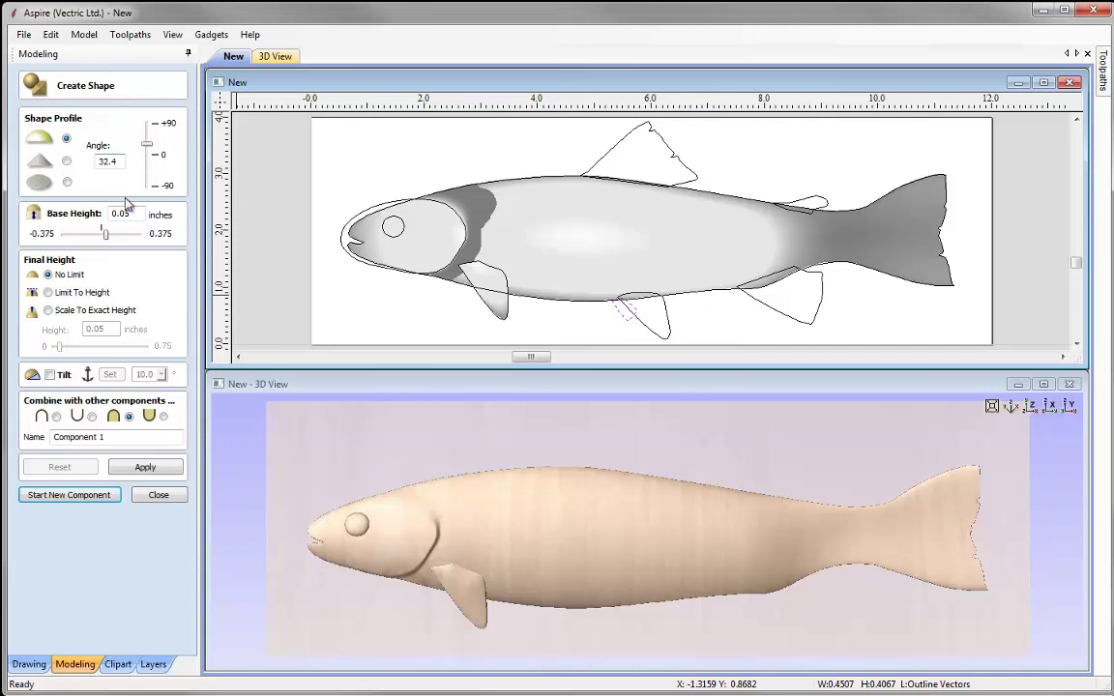
pyautogui.click(147, 468)
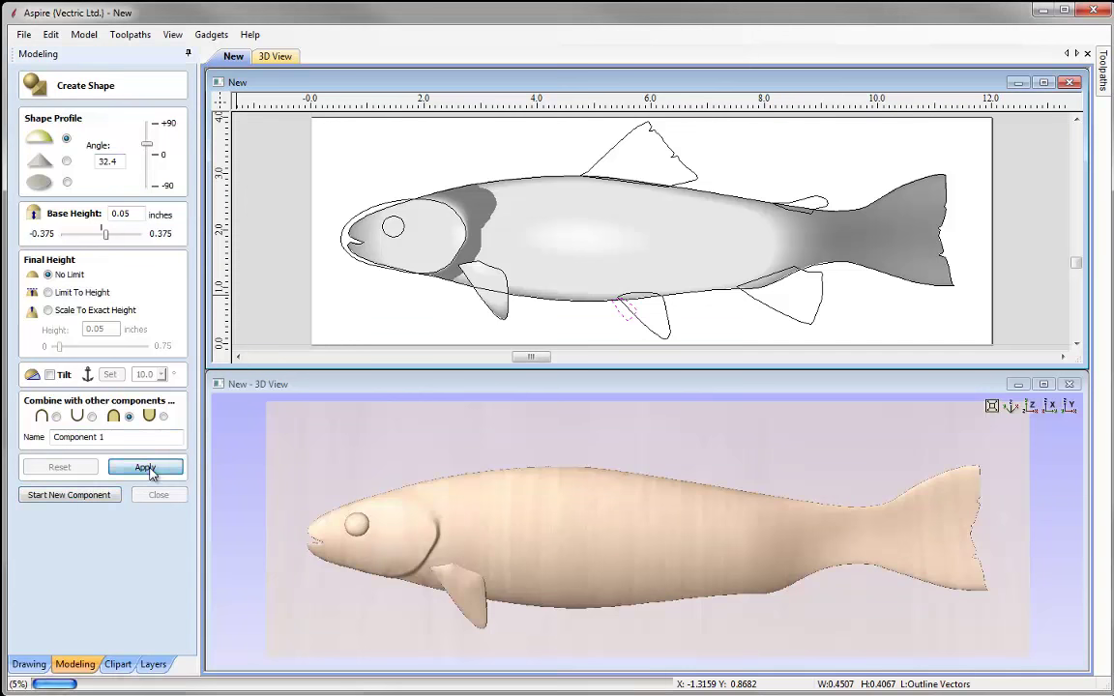
pyautogui.moveTo(588, 588); pyautogui.dragTo(588, 547)
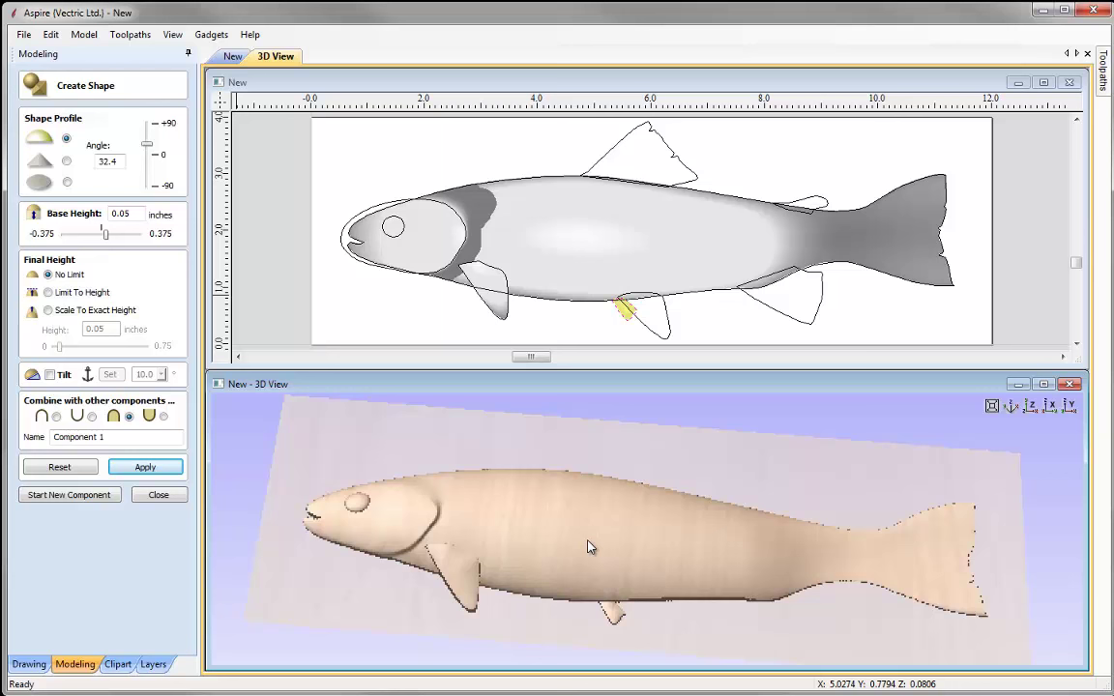
# Create an untilted curved shape from the anal fin outline near the tail with a 32.4 degree angle and 0.05 inch base height.
pyautogui.click(819, 309)
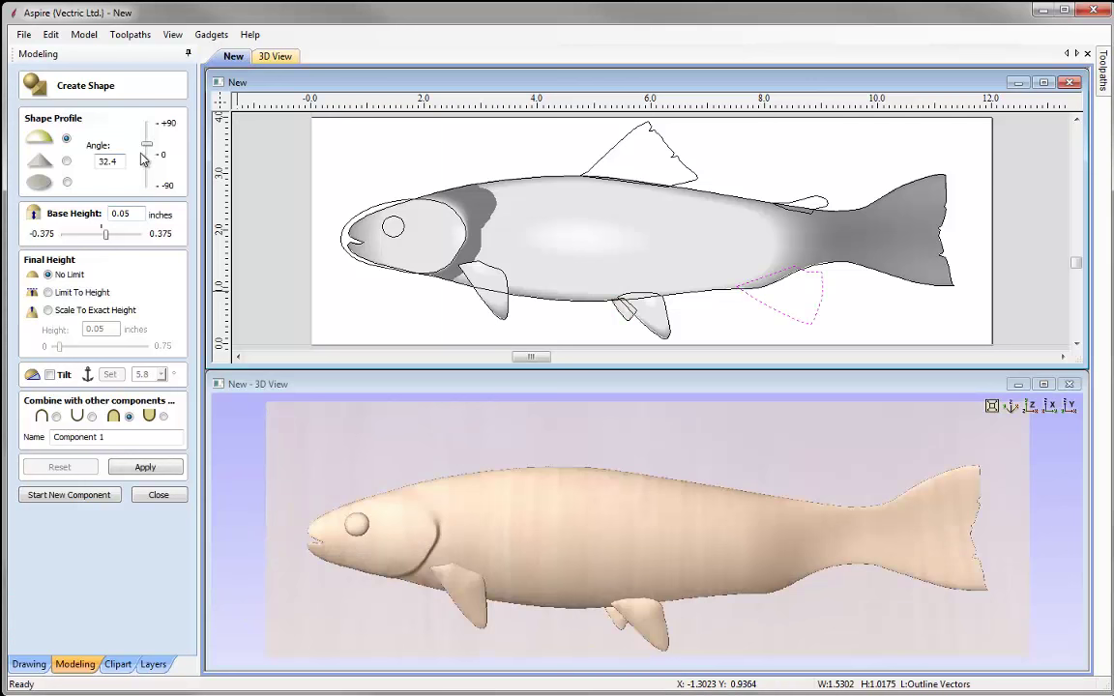
pyautogui.click(147, 467)
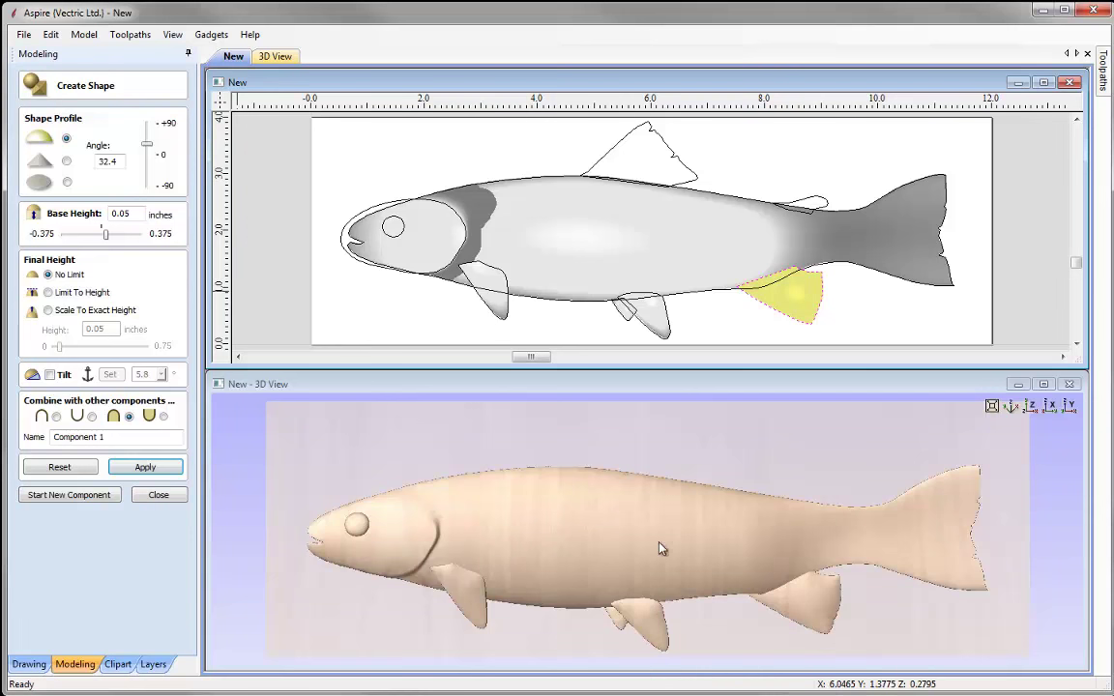
pyautogui.moveTo(732, 634); pyautogui.dragTo(726, 557)
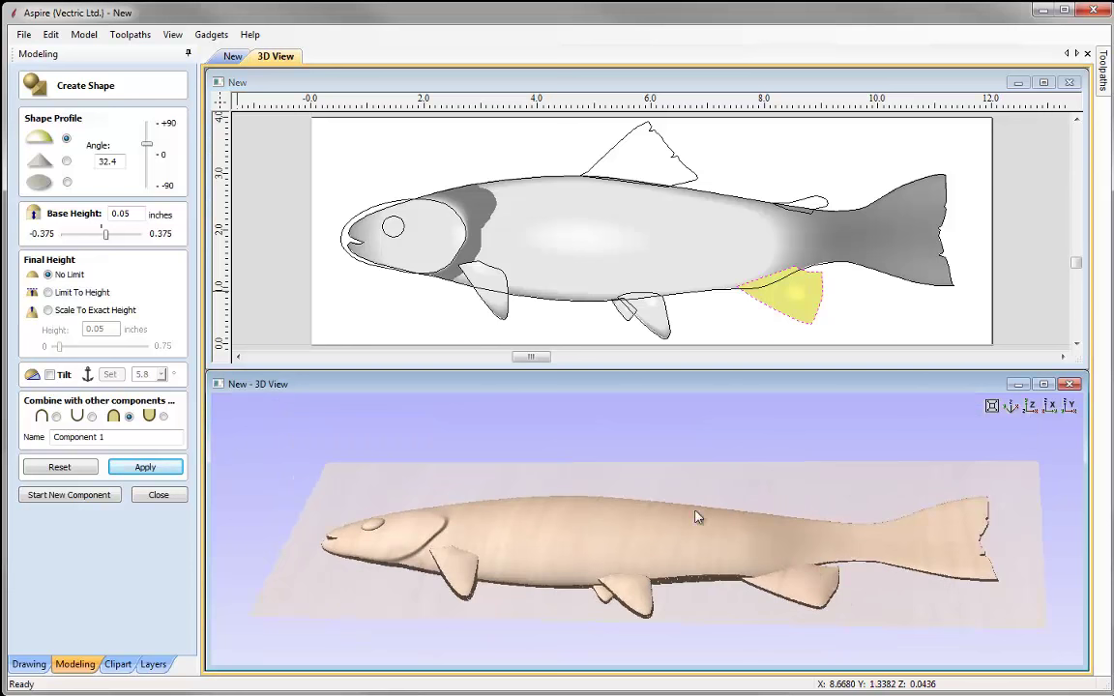
# Flatten the anal fin by setting its profile angle to 20 degrees and its base height to 0.03 inches.
pyautogui.doubleClick(104, 160)
pyautogui.write('20')
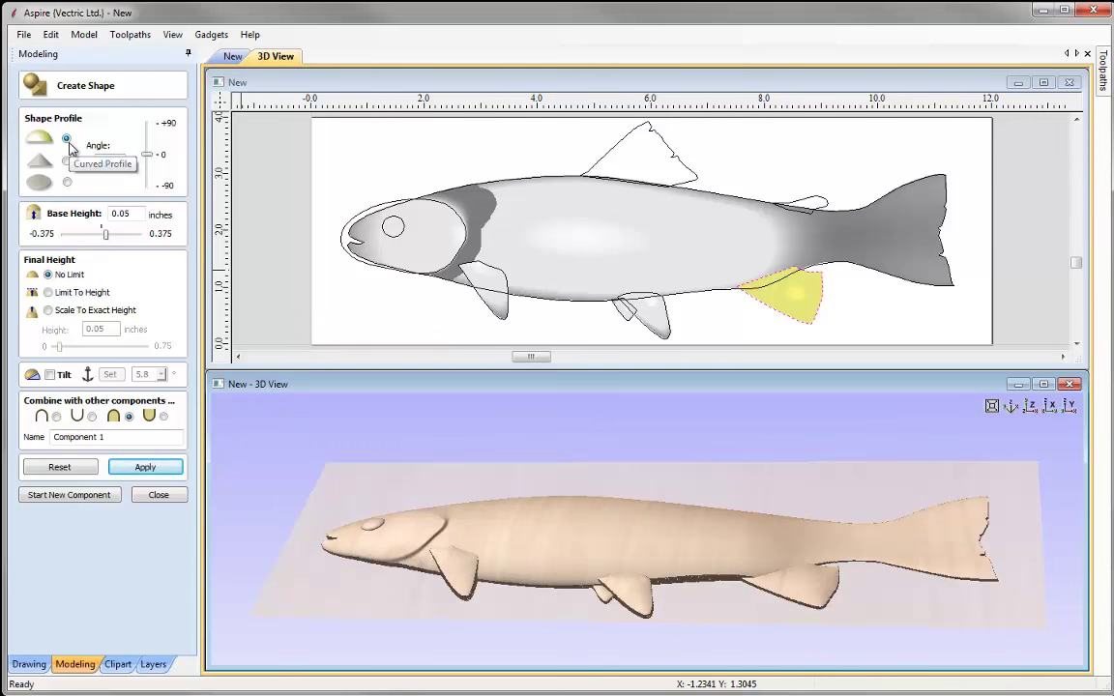
pyautogui.moveTo(698, 592); pyautogui.dragTo(827, 592)
pyautogui.moveTo(712, 593); pyautogui.dragTo(778, 596)
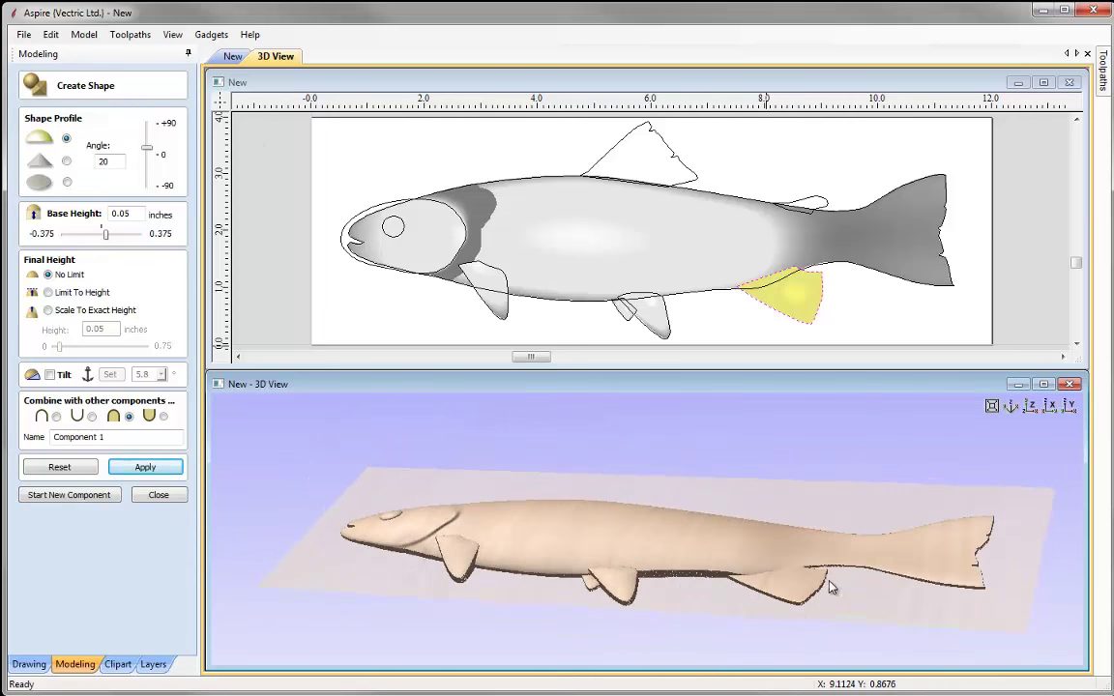
pyautogui.scroll(-2, 103, 200)
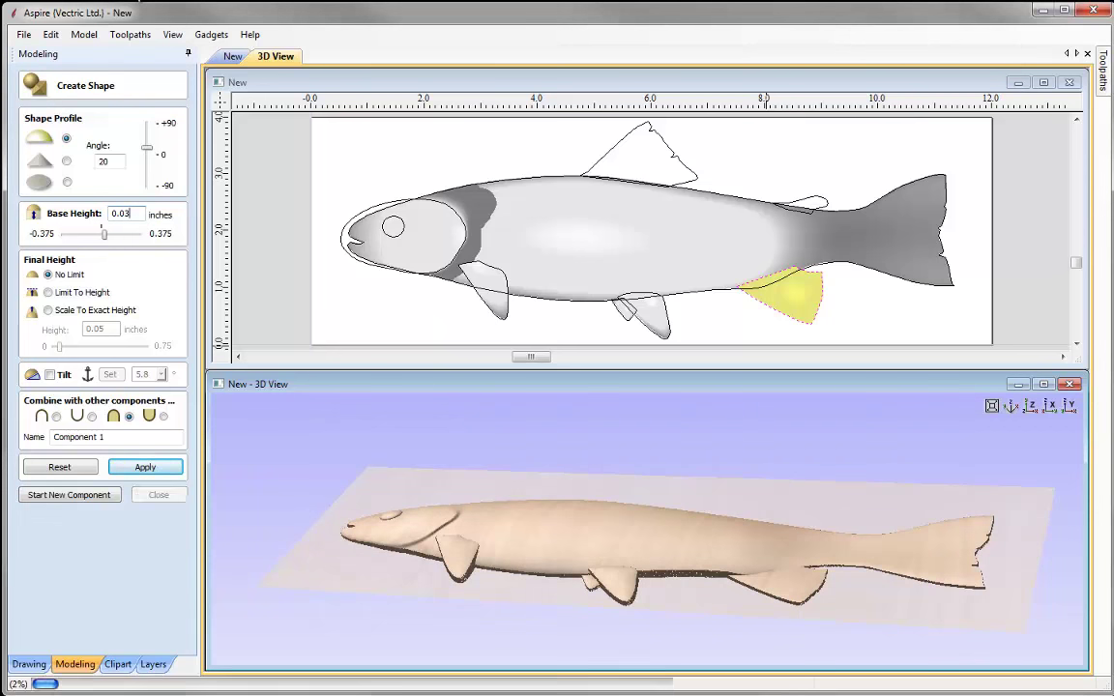
pyautogui.moveTo(581, 496); pyautogui.dragTo(595, 570)
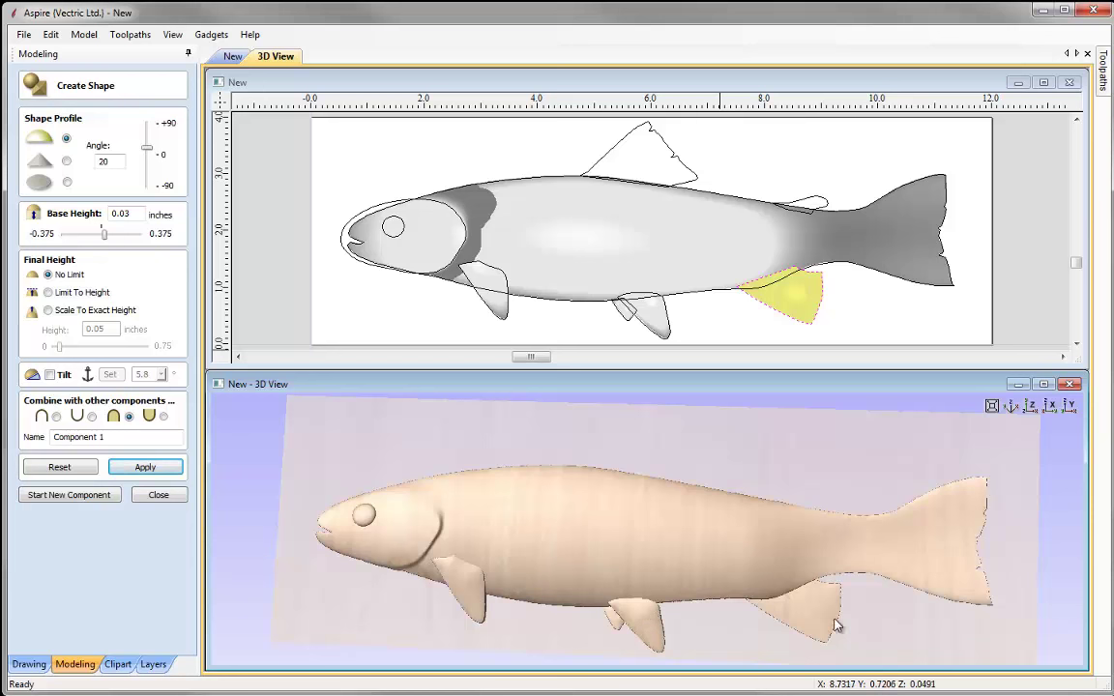
pyautogui.moveTo(749, 587); pyautogui.dragTo(769, 601)
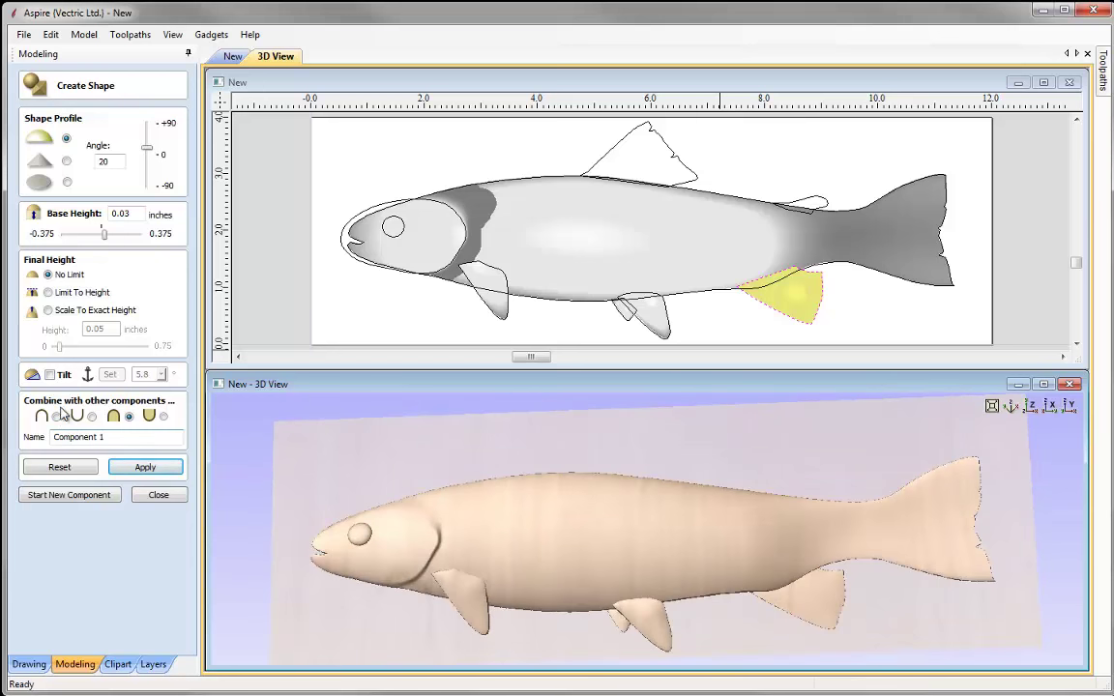
# Tilt the anal fin by 5.8 degrees, setting its anchor and direction in the 2D view, and inspect the fin in an enlarged 3D view.
pyautogui.click(58, 375)
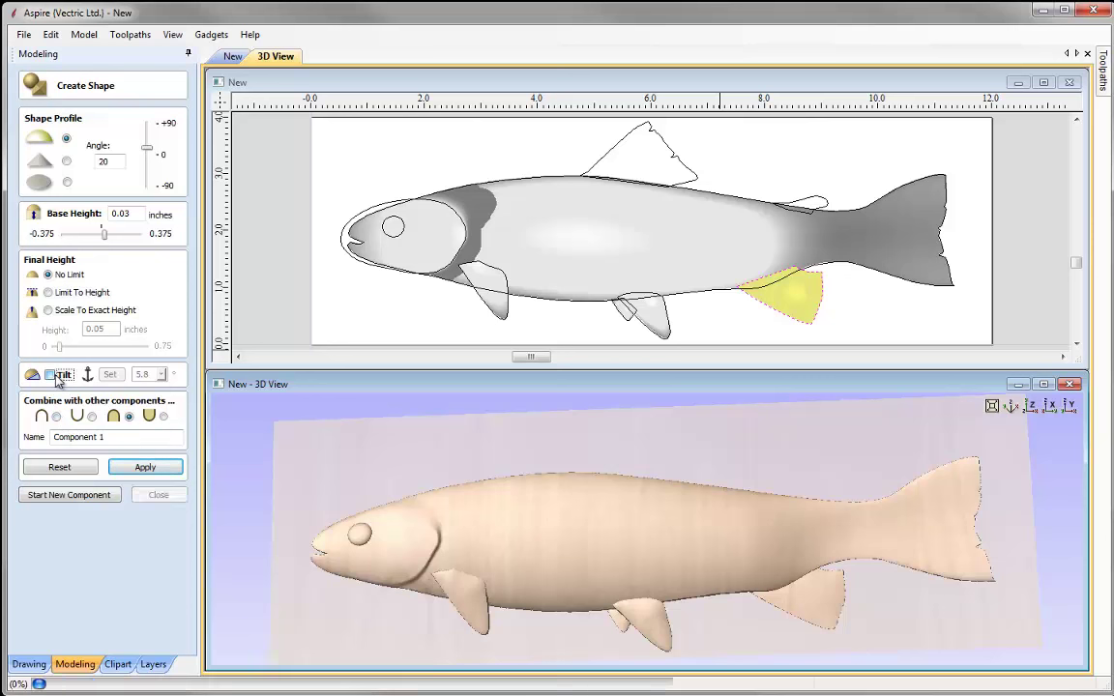
pyautogui.click(111, 374)
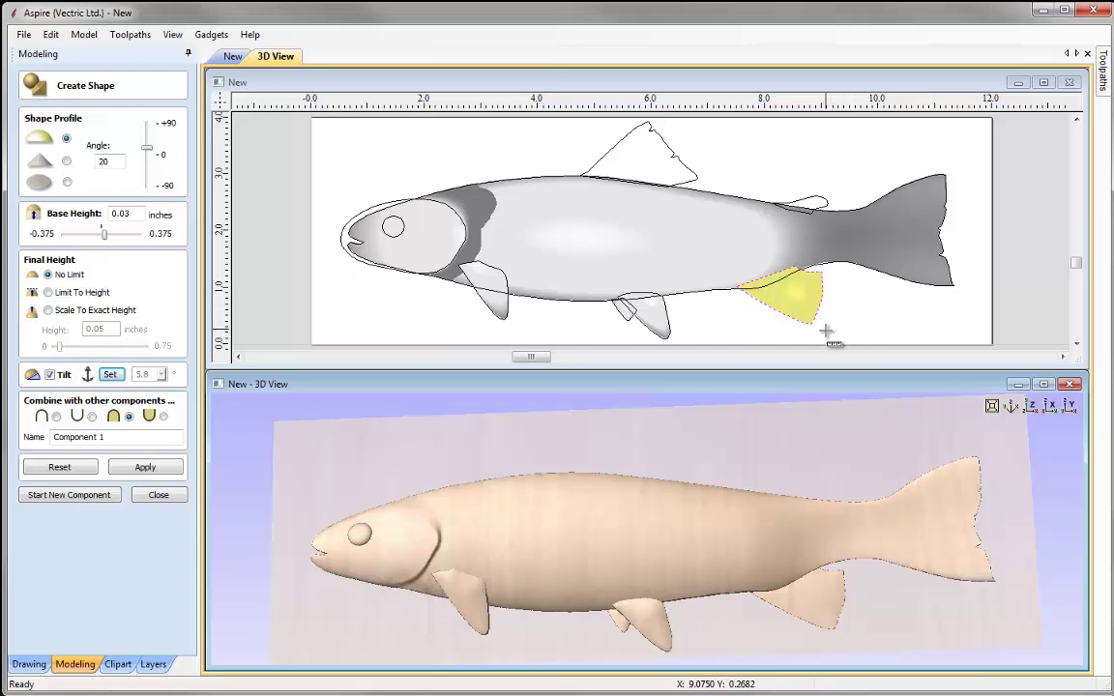
pyautogui.moveTo(738, 288); pyautogui.dragTo(826, 261)
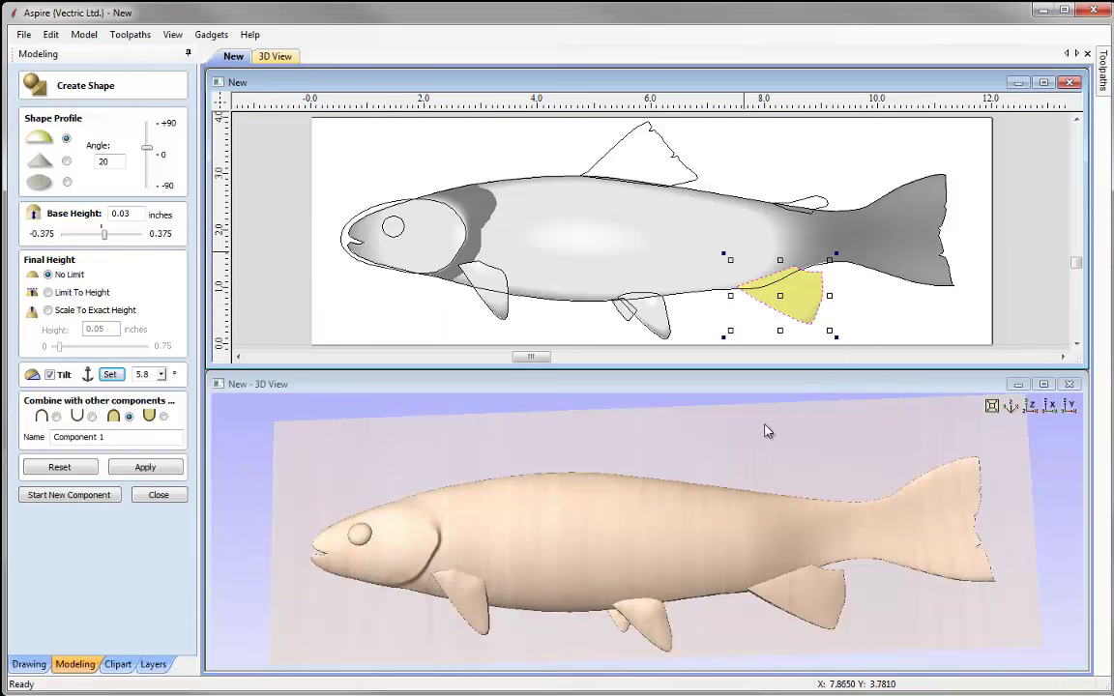
pyautogui.moveTo(733, 612); pyautogui.dragTo(1080, 421)
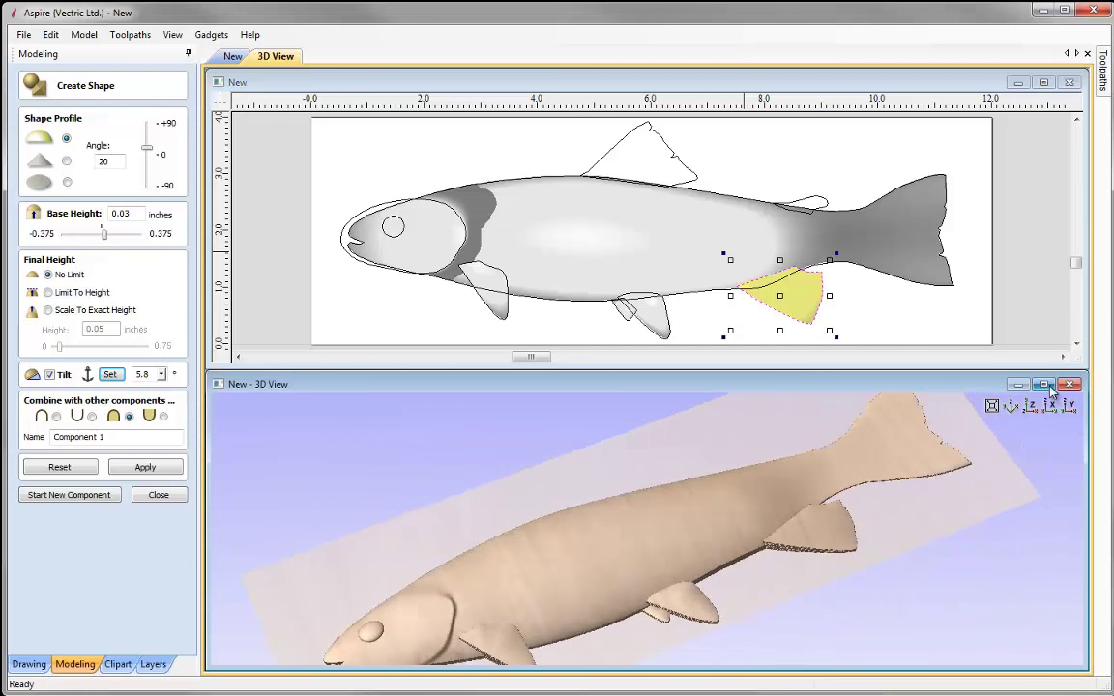
pyautogui.click(1043, 384)
pyautogui.moveTo(588, 392); pyautogui.dragTo(819, 438)
pyautogui.scroll(6, 819, 438)
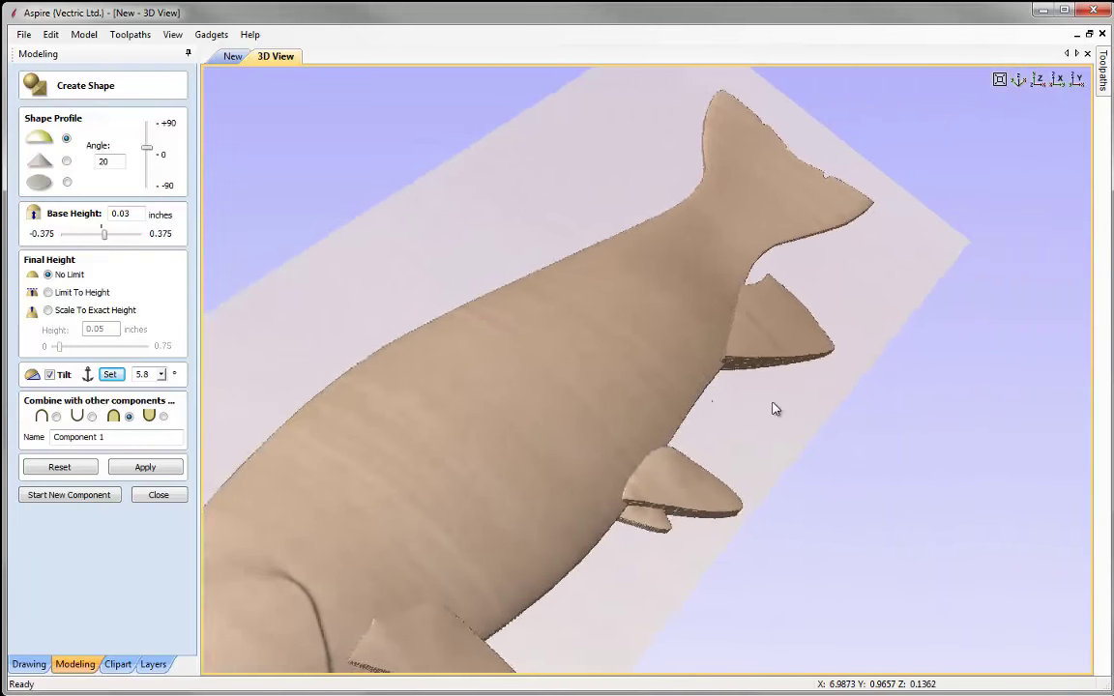
pyautogui.moveTo(774, 409); pyautogui.dragTo(736, 363)
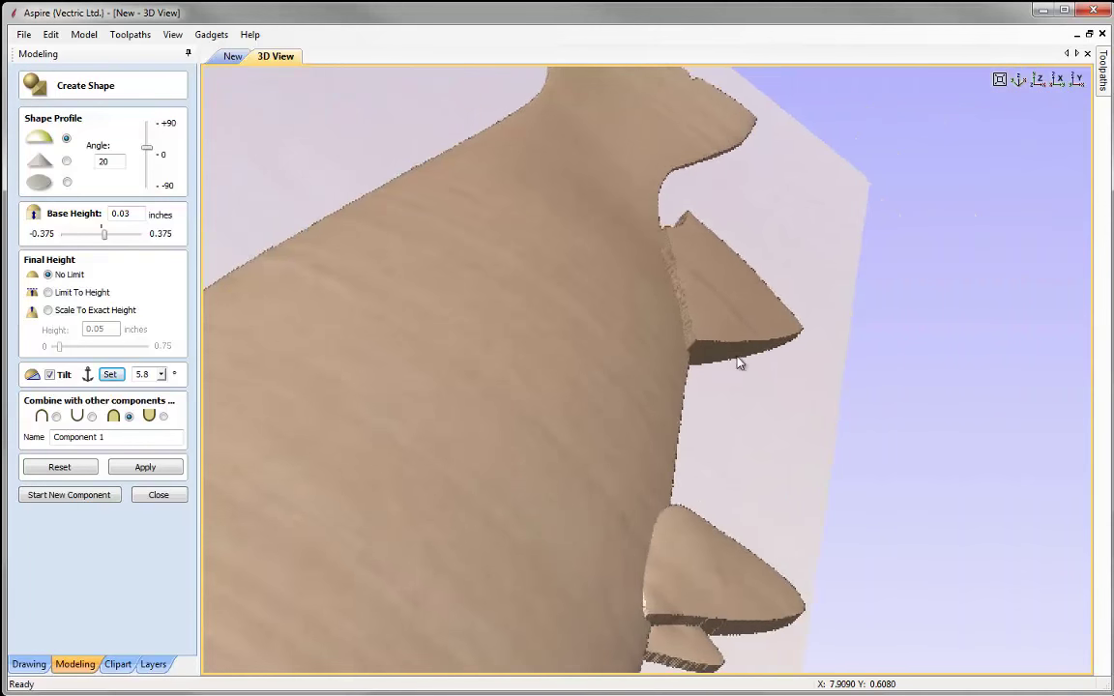
# Set the anal fin's tilt angle to 4.0 degrees and check where the fin meets the body.
pyautogui.click(161, 375)
pyautogui.moveTo(168, 396); pyautogui.dragTo(162, 398)
pyautogui.moveTo(663, 470); pyautogui.dragTo(746, 413)
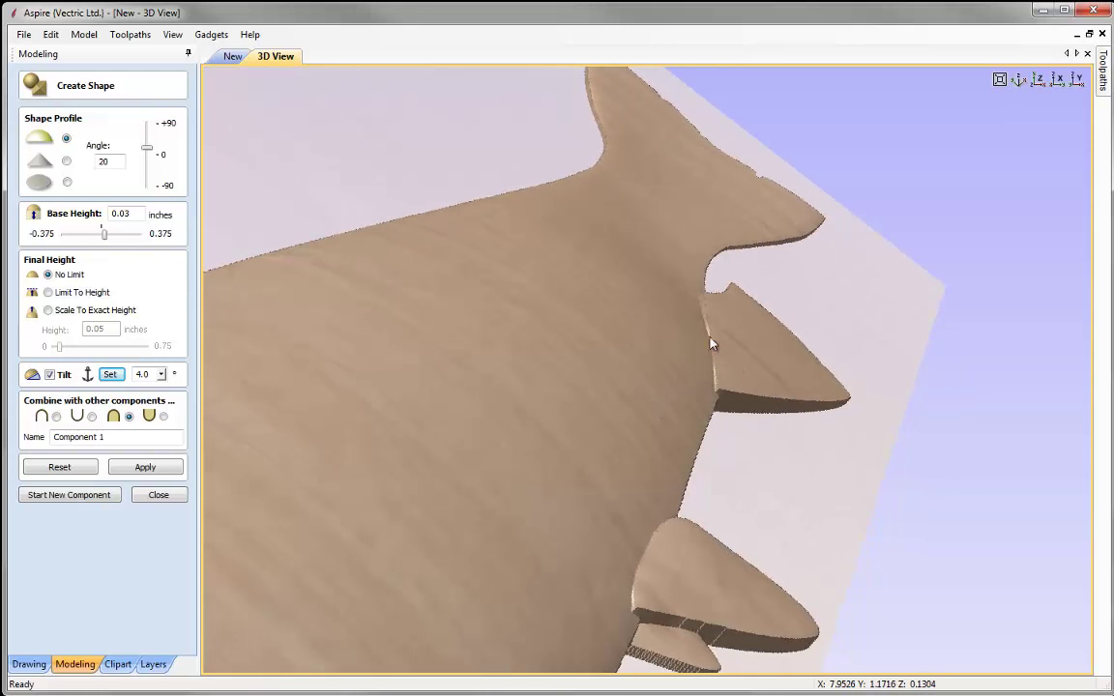
pyautogui.moveTo(714, 410); pyautogui.dragTo(993, 133)
pyautogui.click(1036, 80)
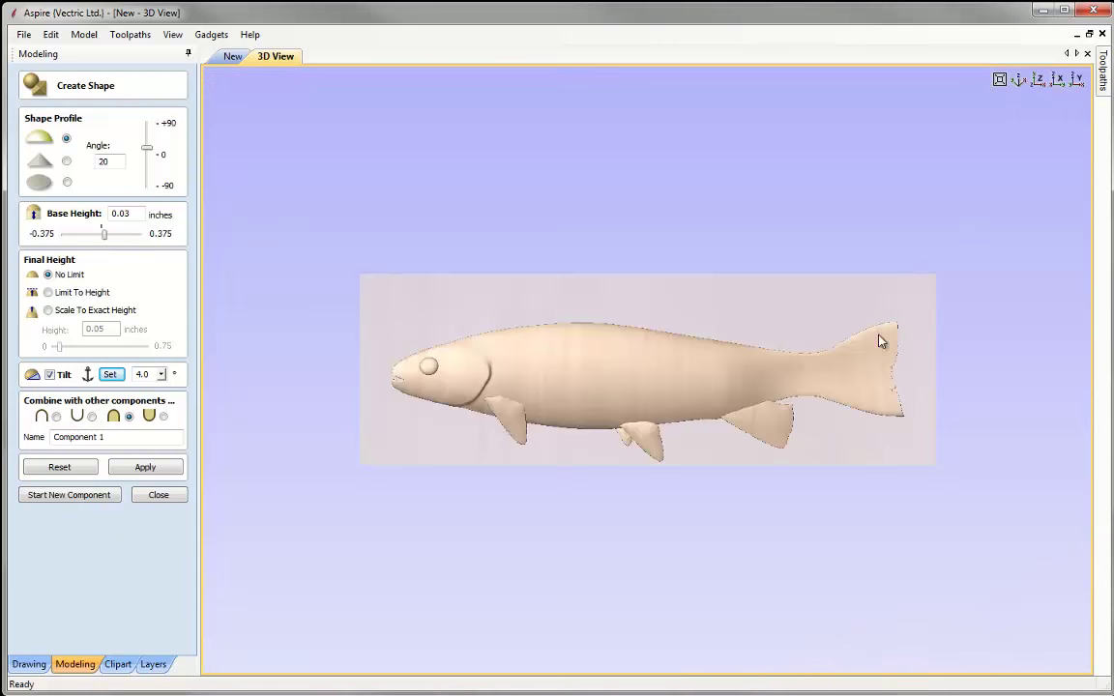
# Name the anal fin component Fin 4, apply it, start a new component and return to the tiled 2D and 3D views.
pyautogui.click(96, 437)
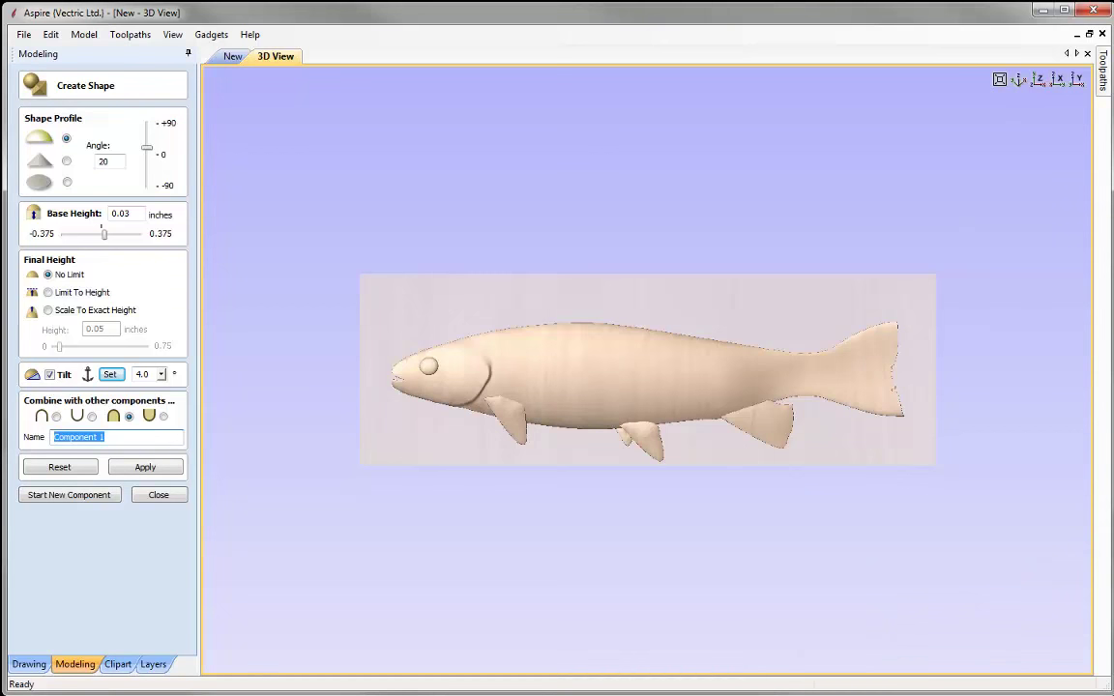
pyautogui.write('F')
pyautogui.click(145, 468)
pyautogui.click(69, 495)
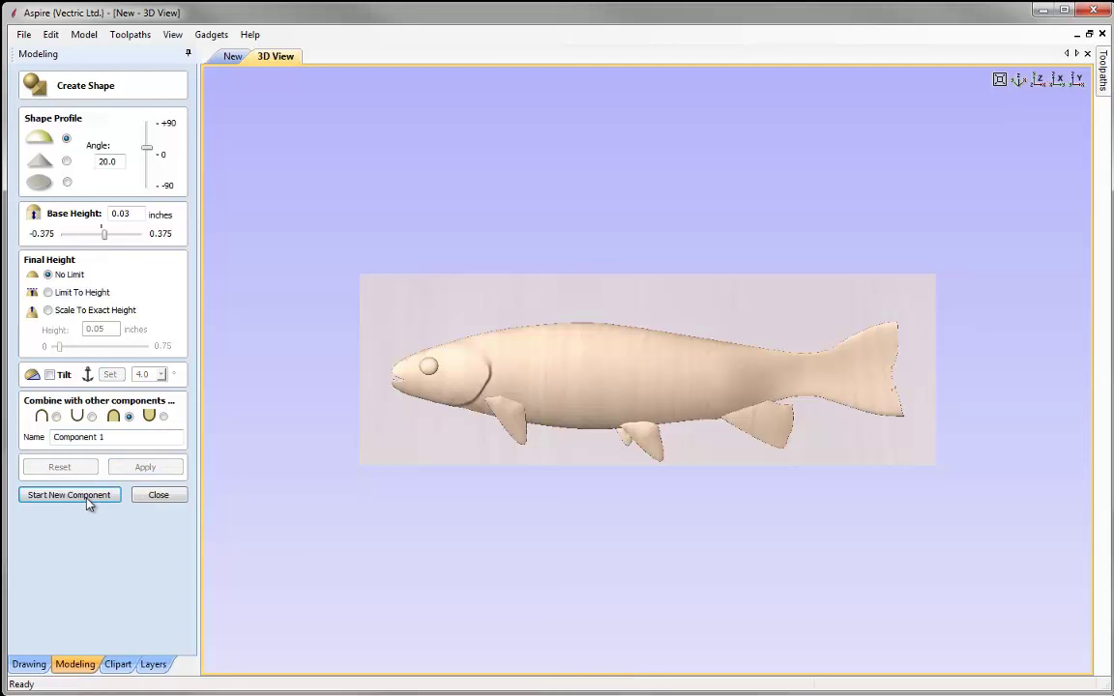
pyautogui.press('F4')
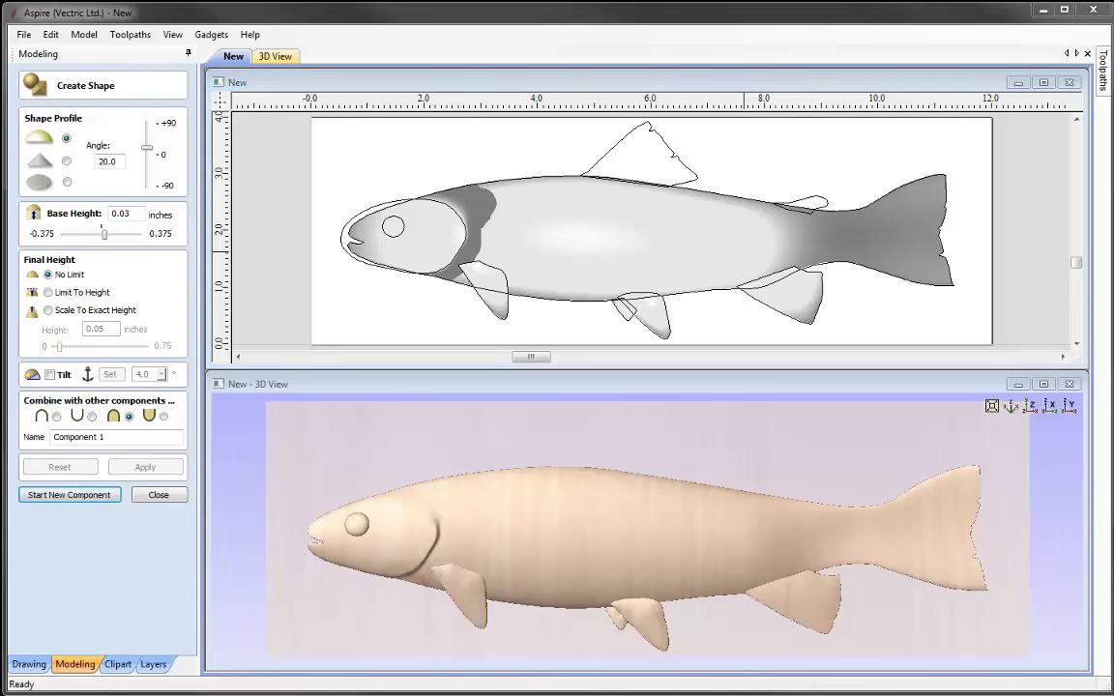
# Create an untilted curved shape from the small upper fin outline near the tail with a 20.0 degree angle and 0.03 inch base height.
pyautogui.click(783, 204)
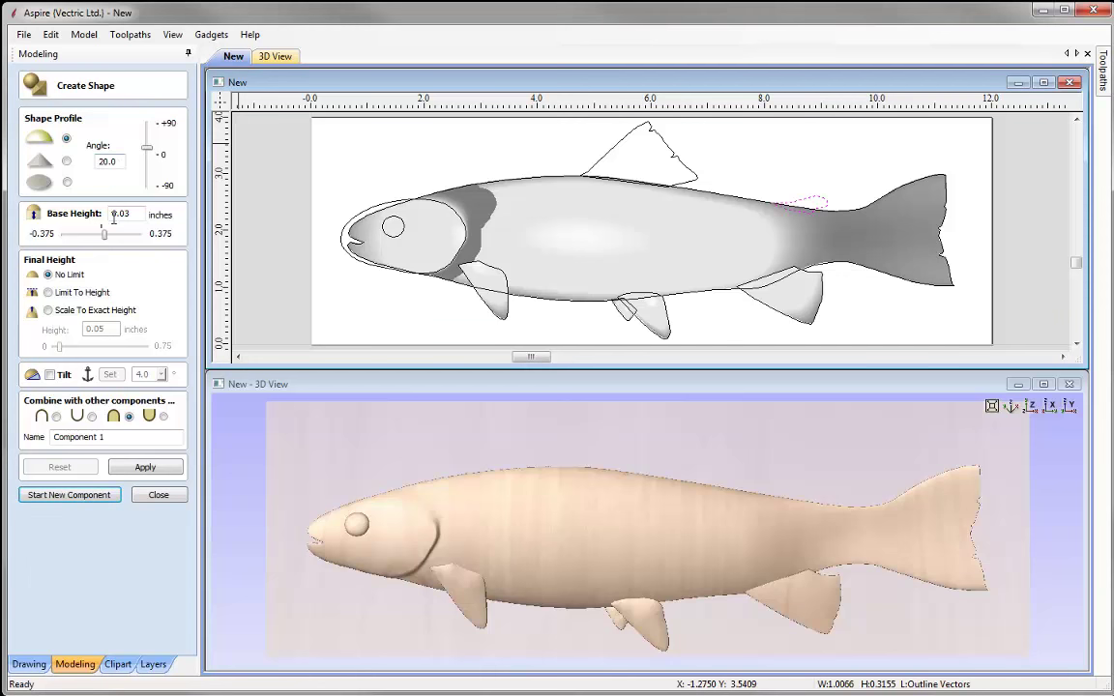
pyautogui.click(142, 469)
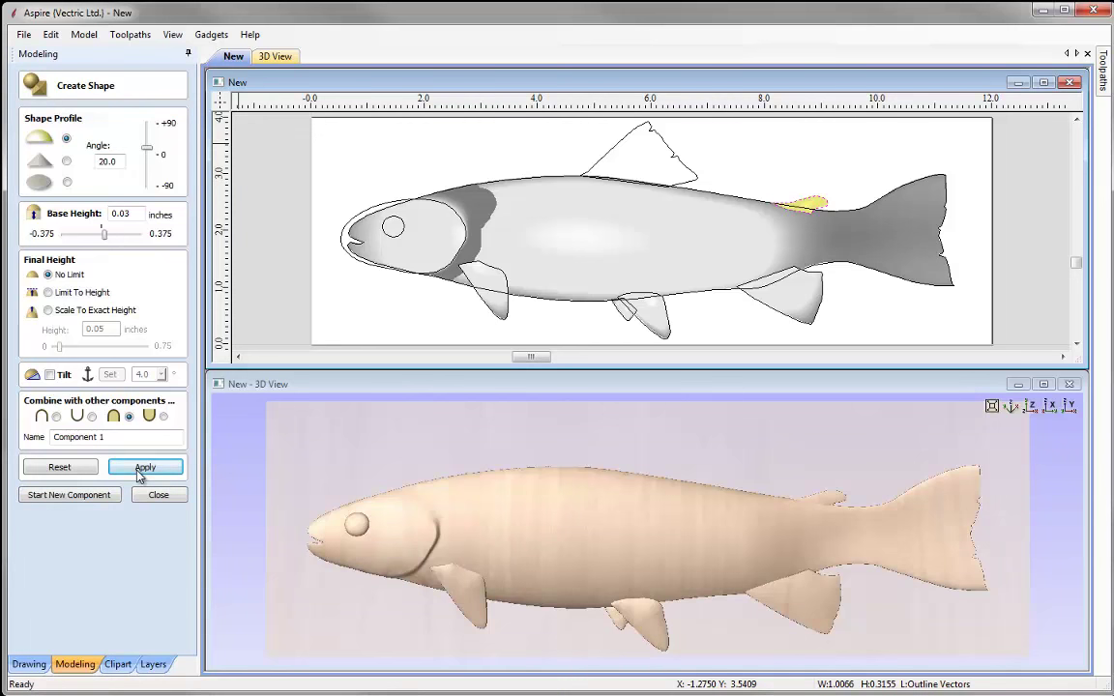
pyautogui.moveTo(752, 557)
pyautogui.mouseDown()
pyautogui.moveTo(701, 592)
pyautogui.moveTo(724, 549)
pyautogui.moveTo(768, 560)
pyautogui.moveTo(762, 553)
pyautogui.mouseUp()
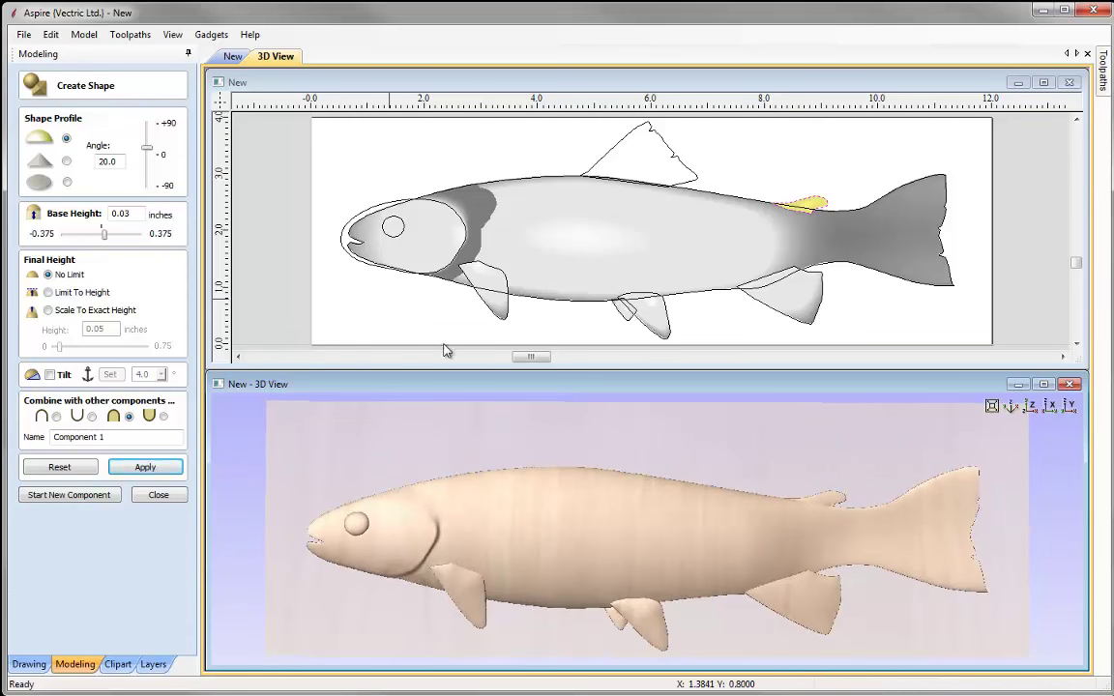
# Name the small upper fin component Fin 5, apply it and start a new component.
pyautogui.tripleClick(77, 437)
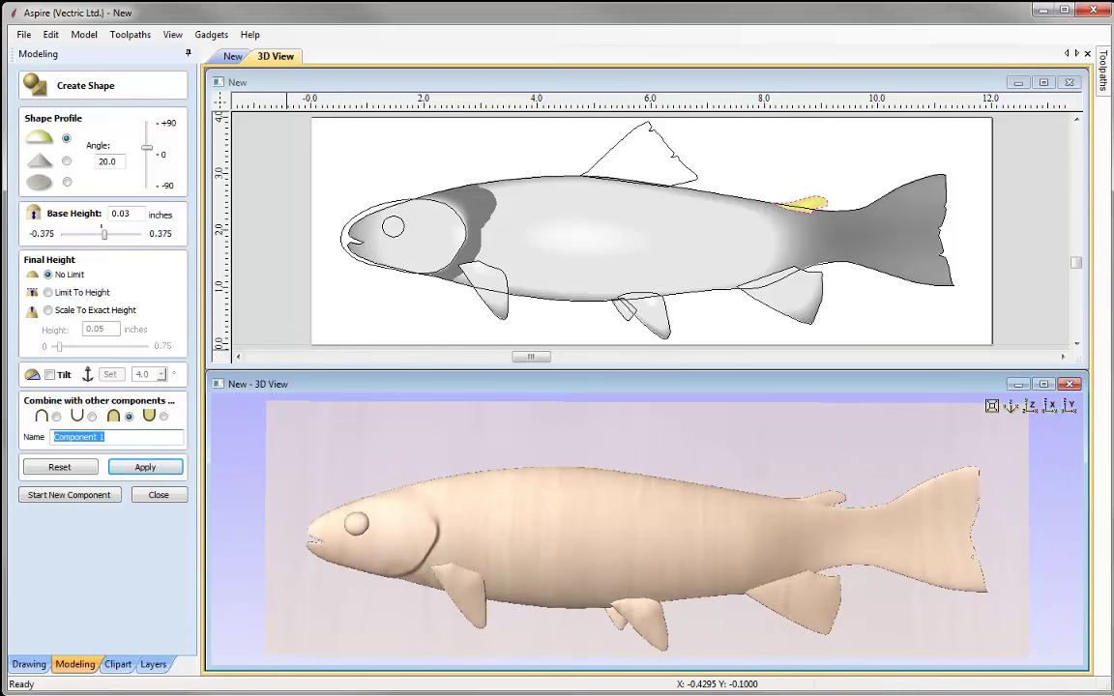
pyautogui.write('Fin 5')
pyautogui.click(147, 467)
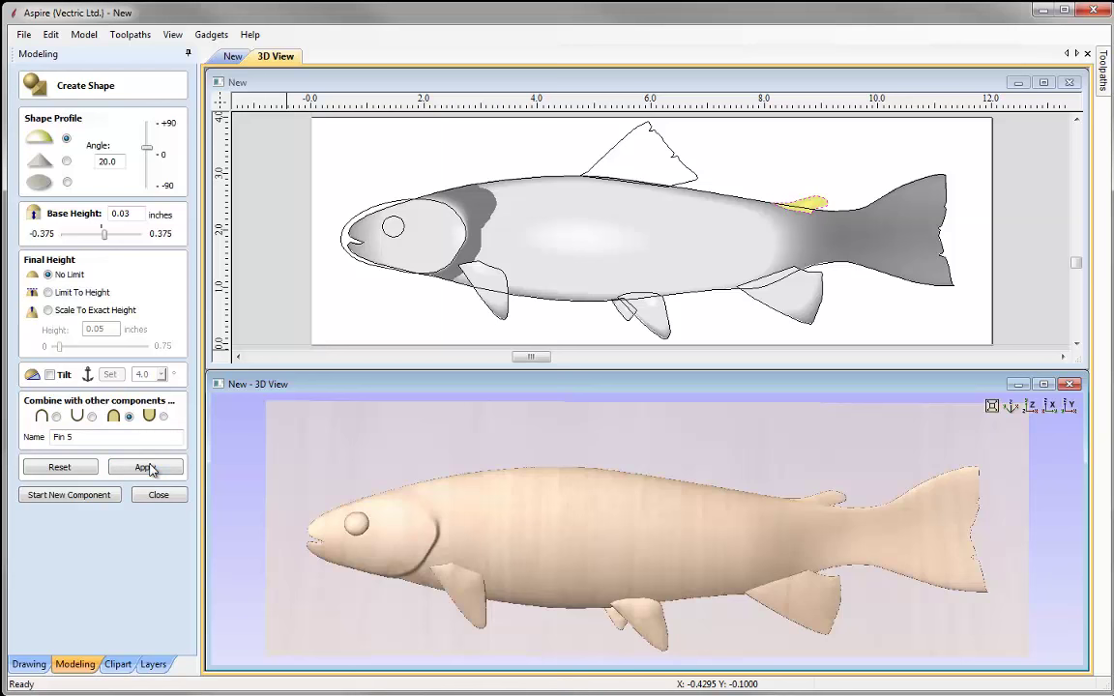
pyautogui.click(85, 497)
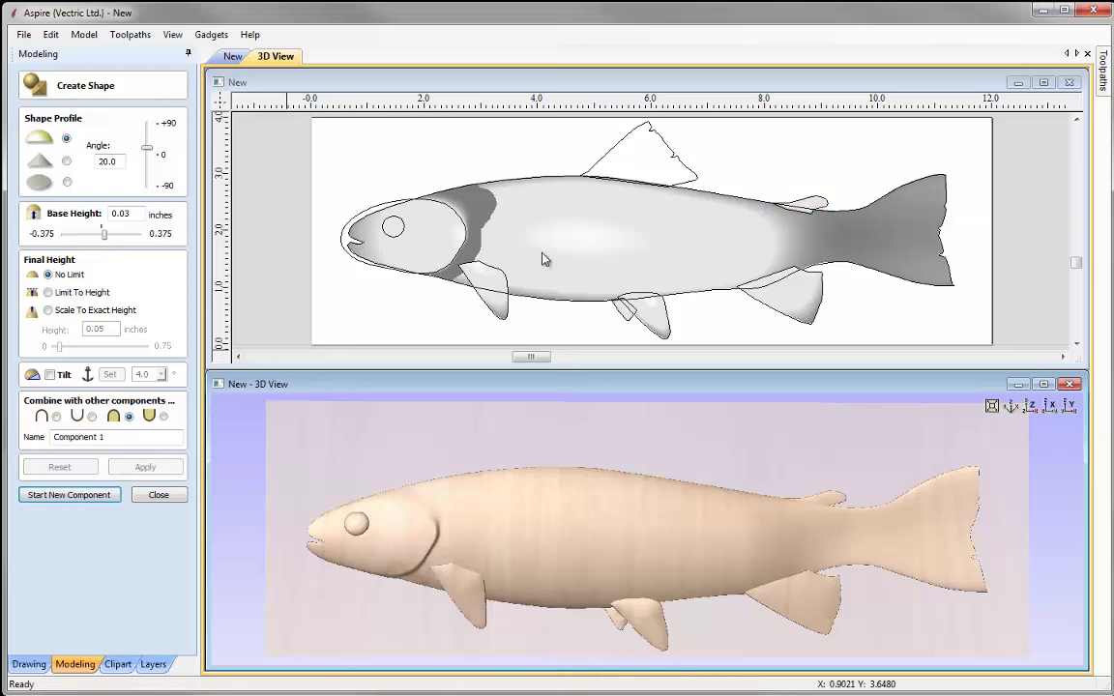
# Create an untilted curved shape from the large dorsal fin outline with a 20.0 degree angle and 0.03 inch base height.
pyautogui.click(663, 145)
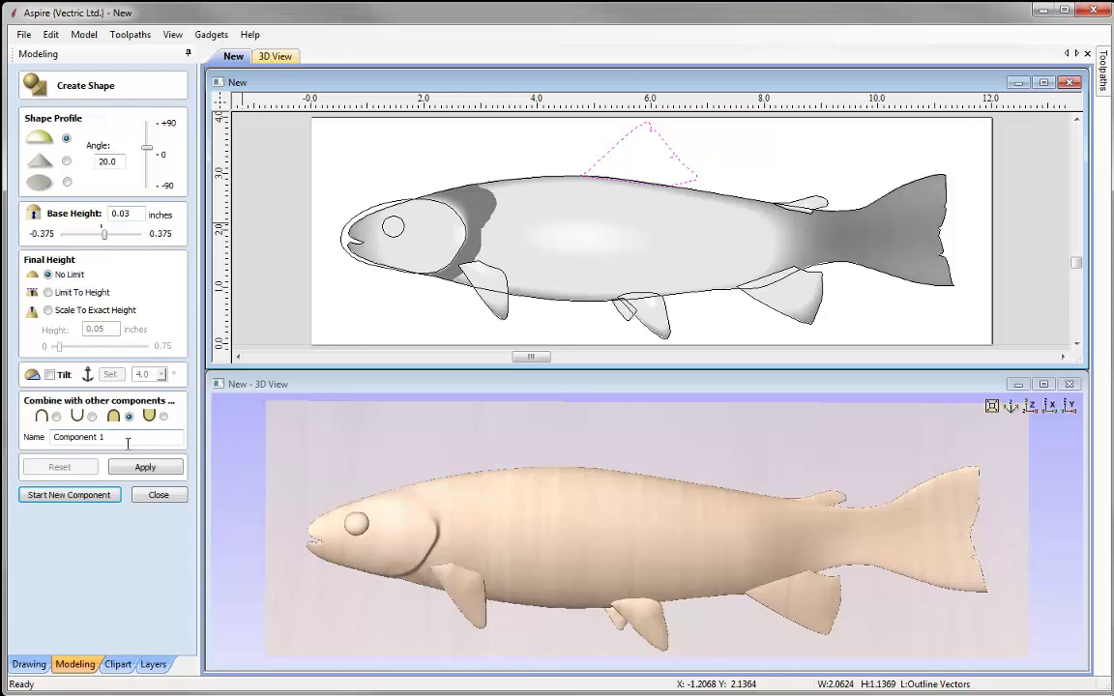
pyautogui.click(144, 468)
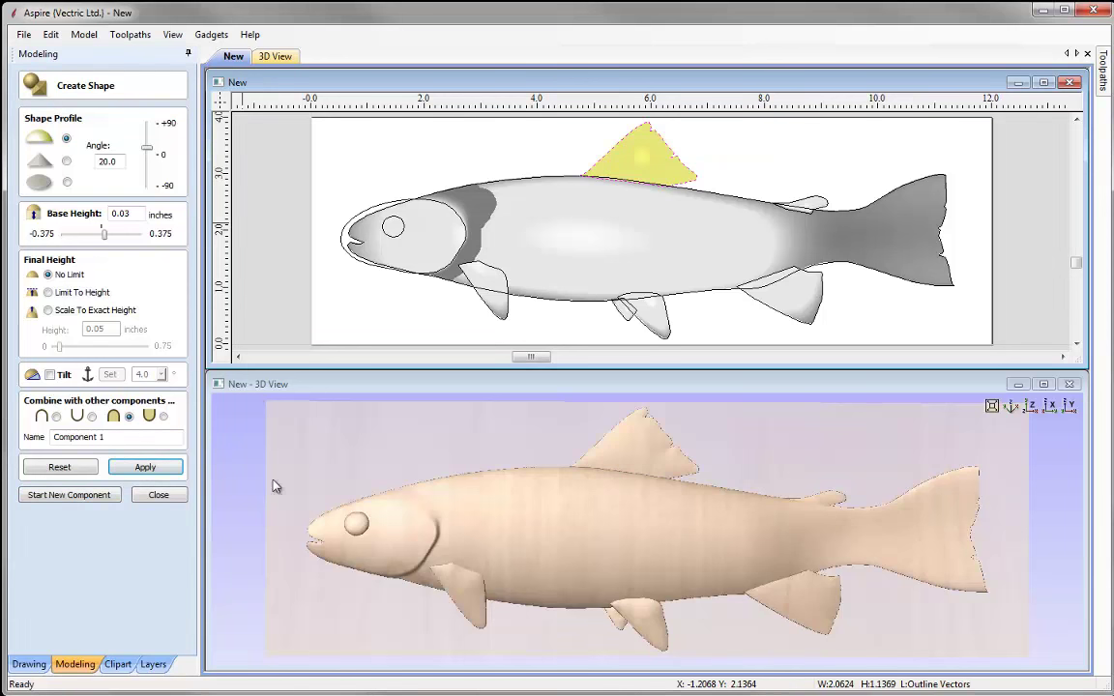
pyautogui.moveTo(675, 533); pyautogui.dragTo(503, 497)
# Set the dorsal fin's base height to 0.05 inches and its profile angle to 15 degrees.
pyautogui.click(131, 213)
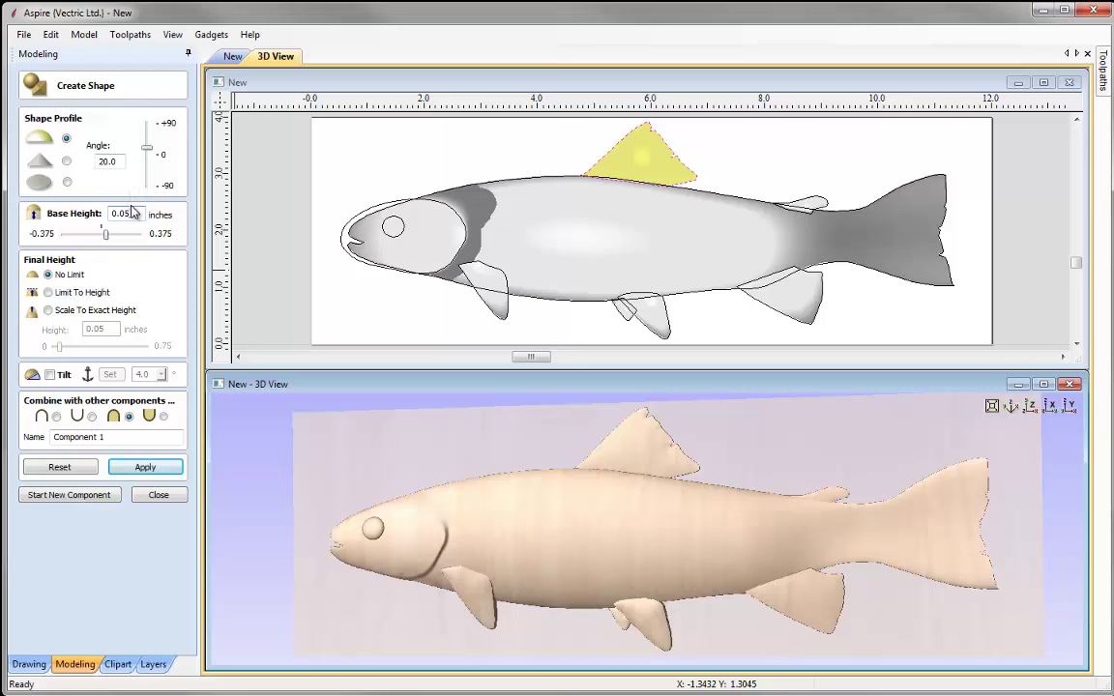
pyautogui.moveTo(614, 418); pyautogui.dragTo(611, 482)
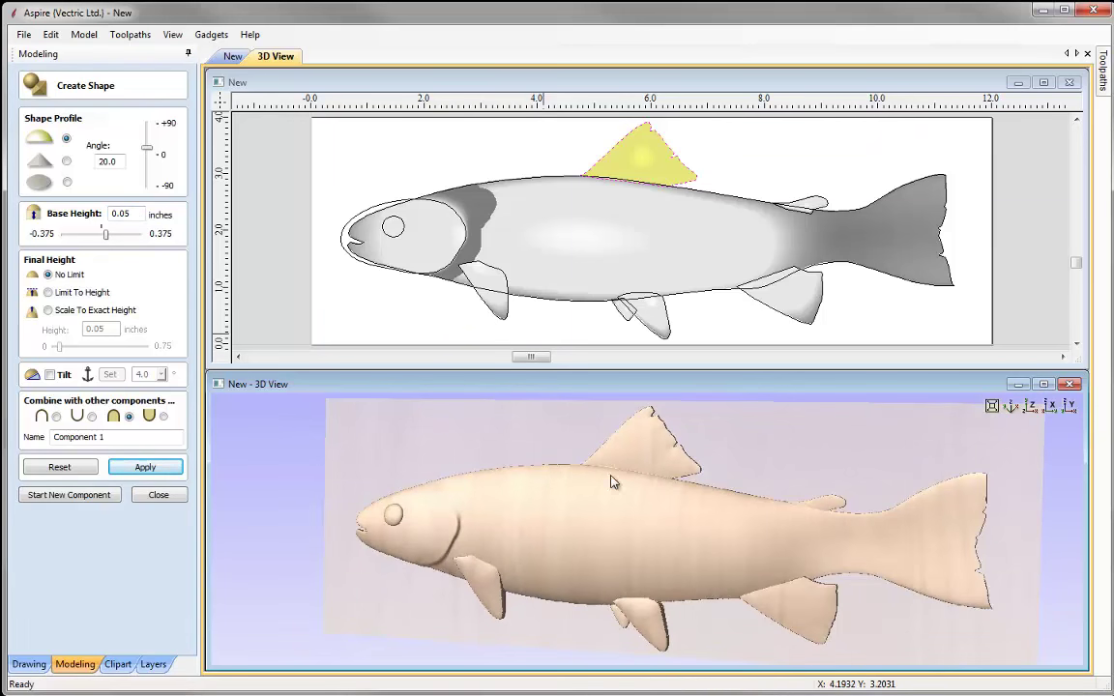
pyautogui.click(40, 114)
pyautogui.write('15')
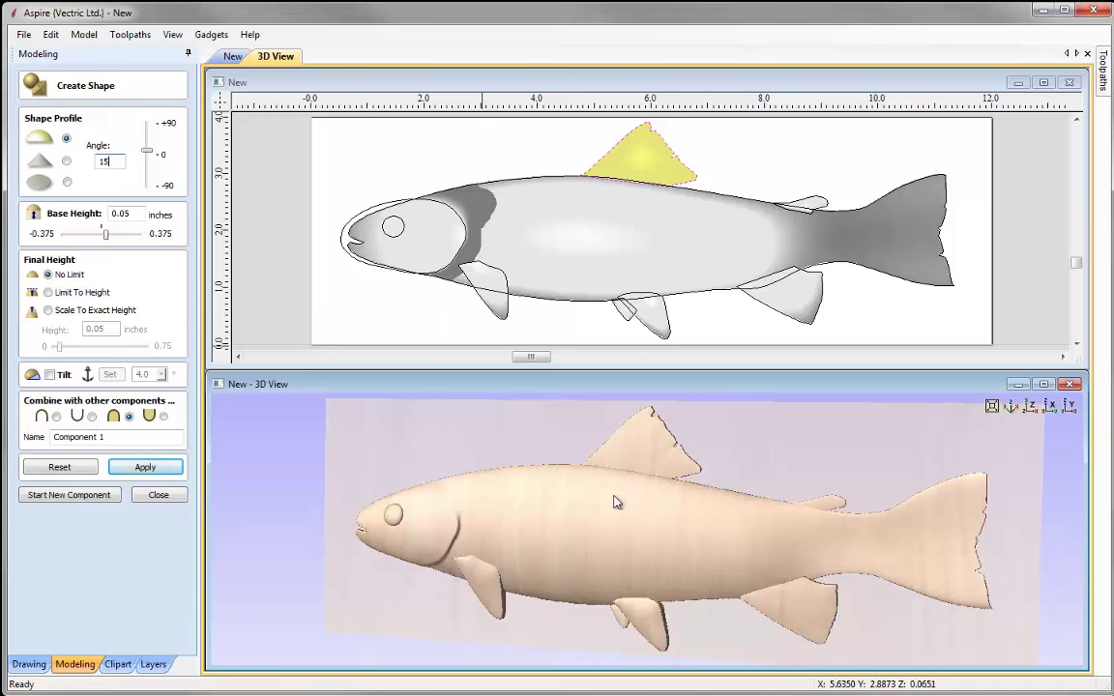
pyautogui.moveTo(638, 486); pyautogui.dragTo(653, 511)
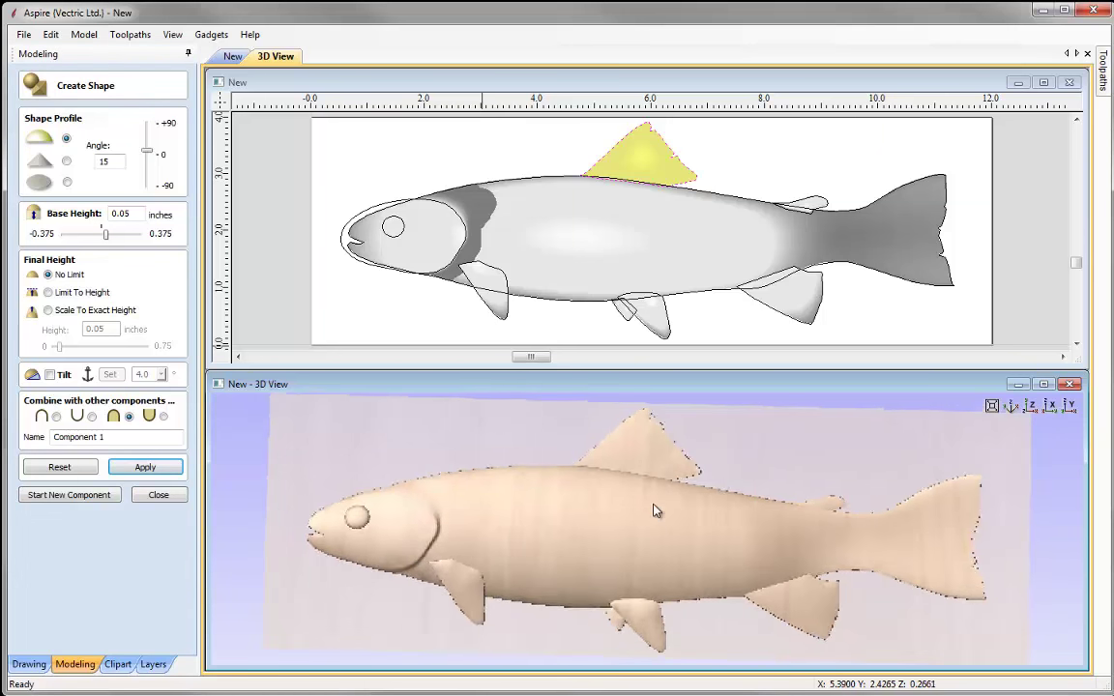
# Name the dorsal fin component Fin 6, apply it, finish shape creation and show the model from straight above.
pyautogui.moveTo(110, 437); pyautogui.dragTo(4, 436)
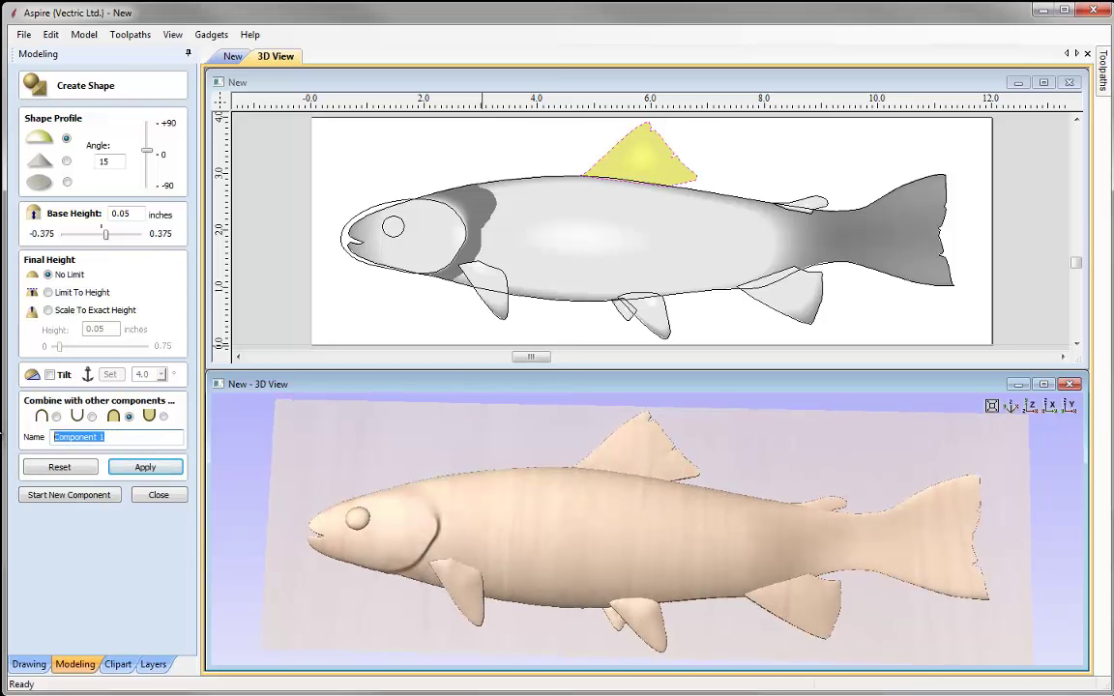
pyautogui.write('Fin 6')
pyautogui.click(144, 466)
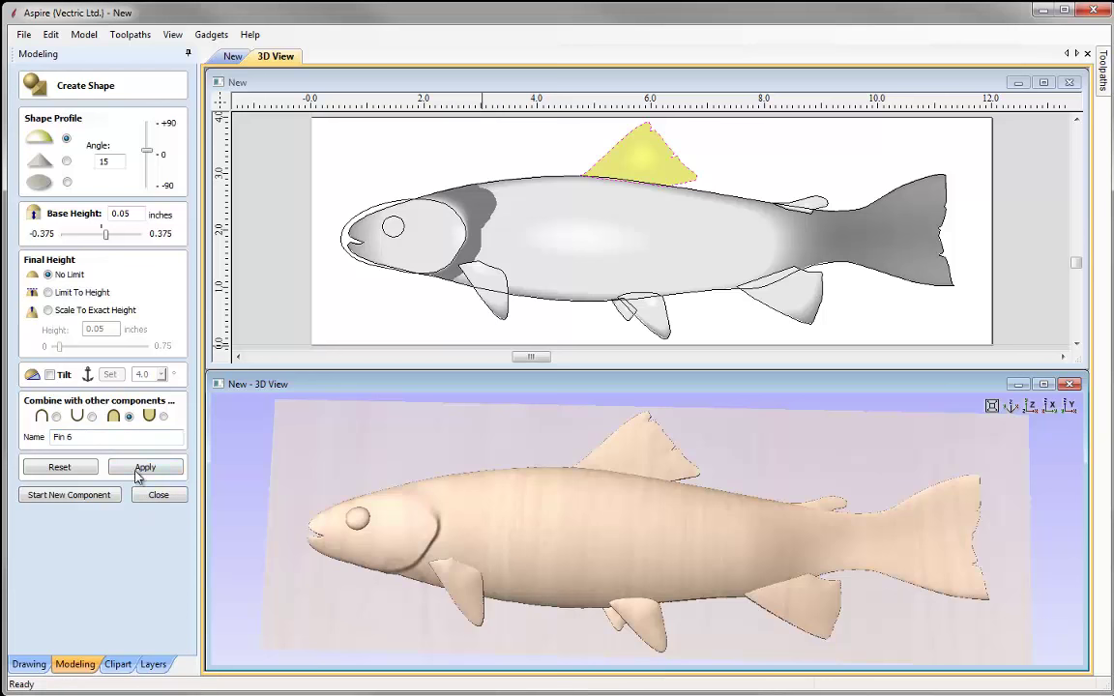
pyautogui.click(157, 497)
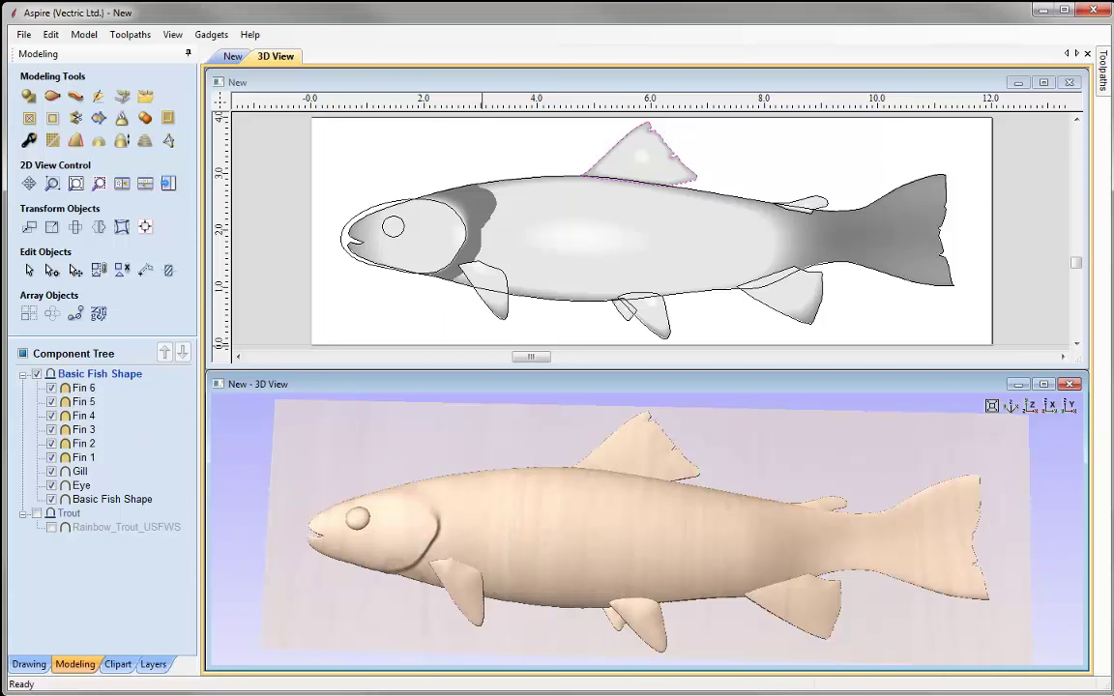
pyautogui.click(1033, 409)
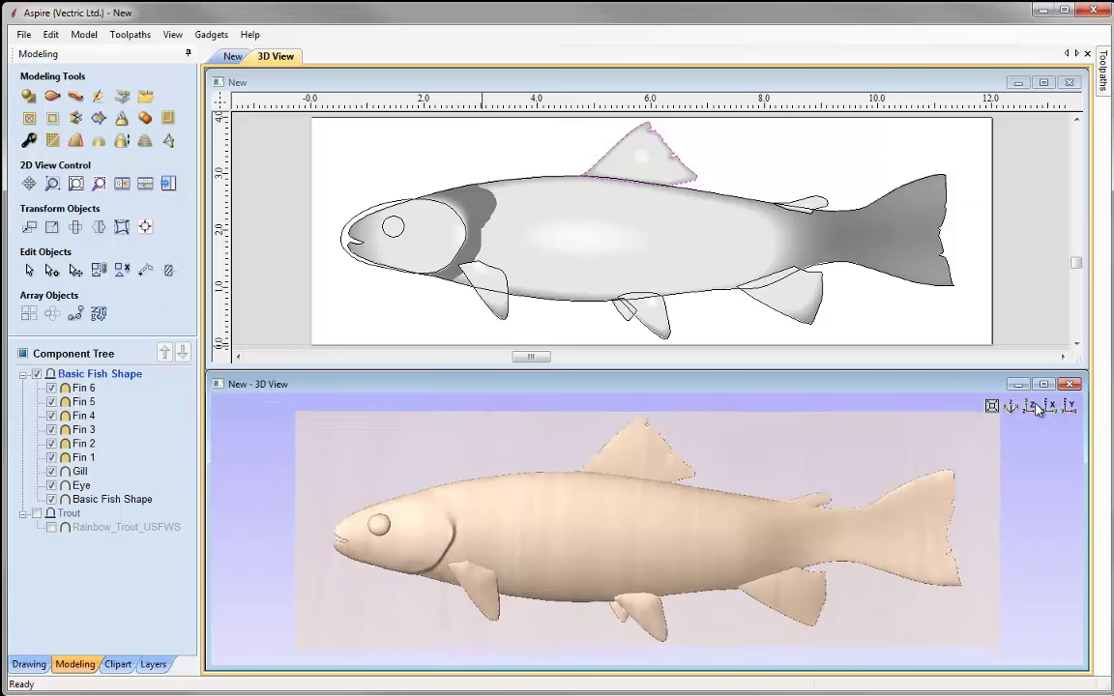
# Create a single component on the Trout level from the visible model, and hide and collapse the Basic Fish Shape level.
pyautogui.press('F2')
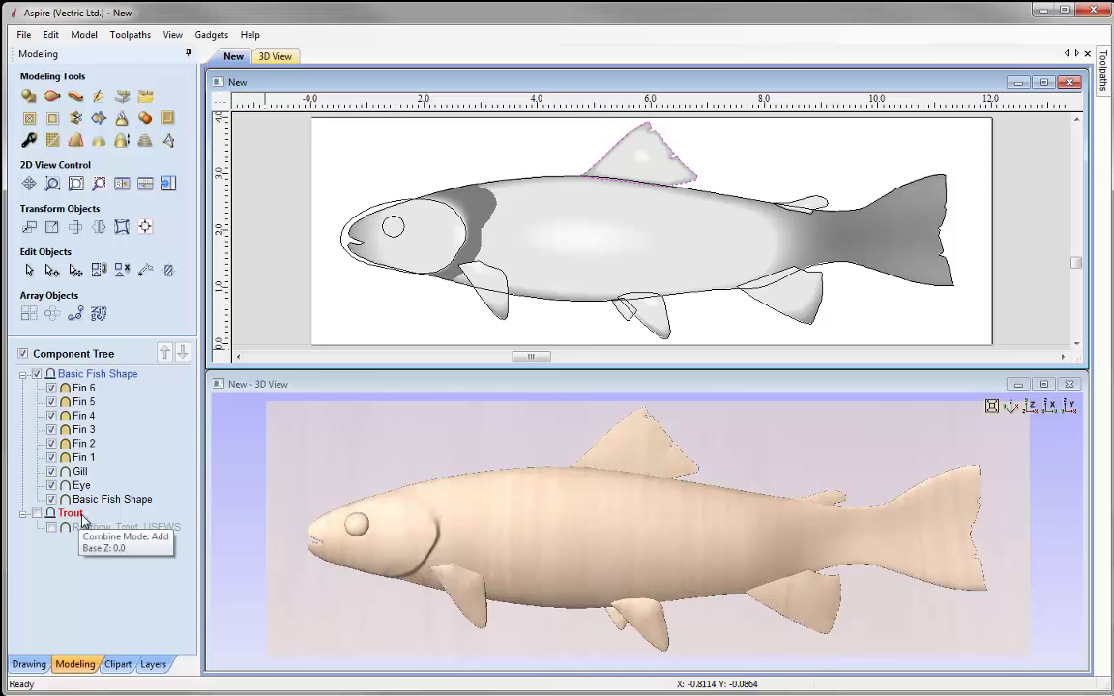
pyautogui.click(144, 118)
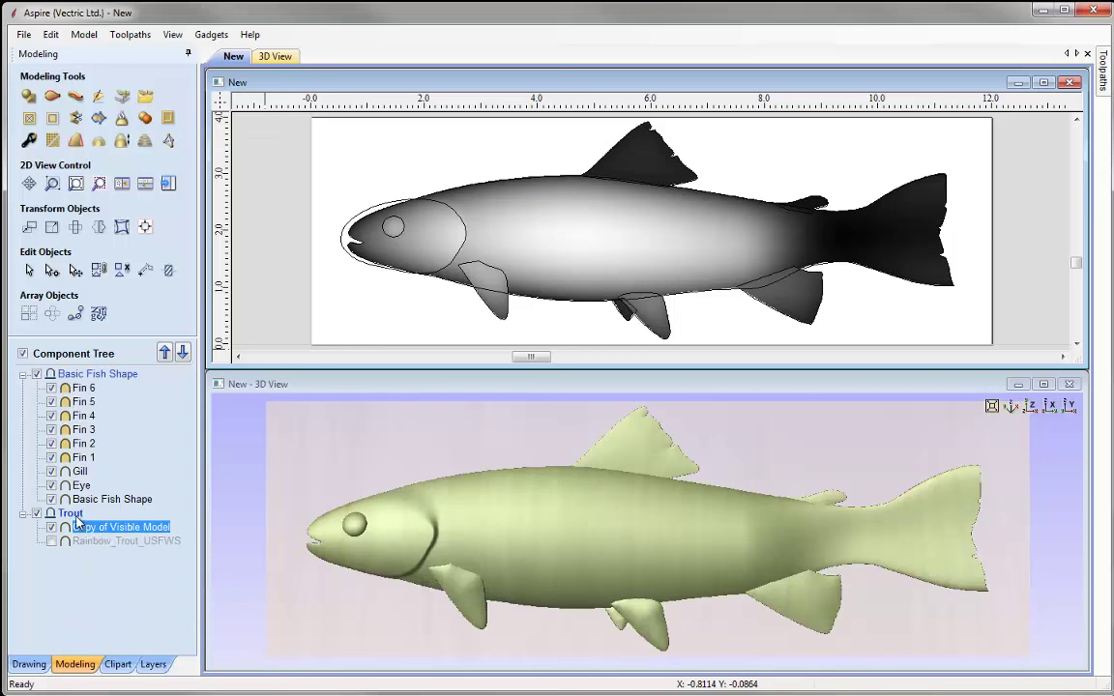
pyautogui.click(23, 375)
pyautogui.click(37, 375)
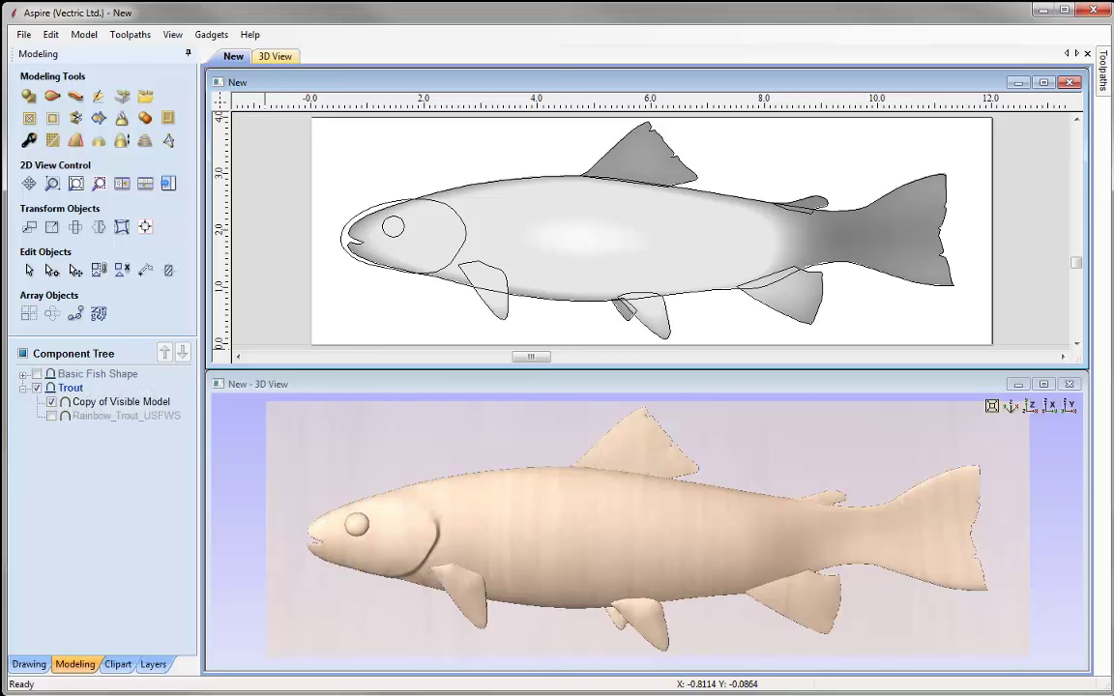
pyautogui.scroll(-1, 648, 527)
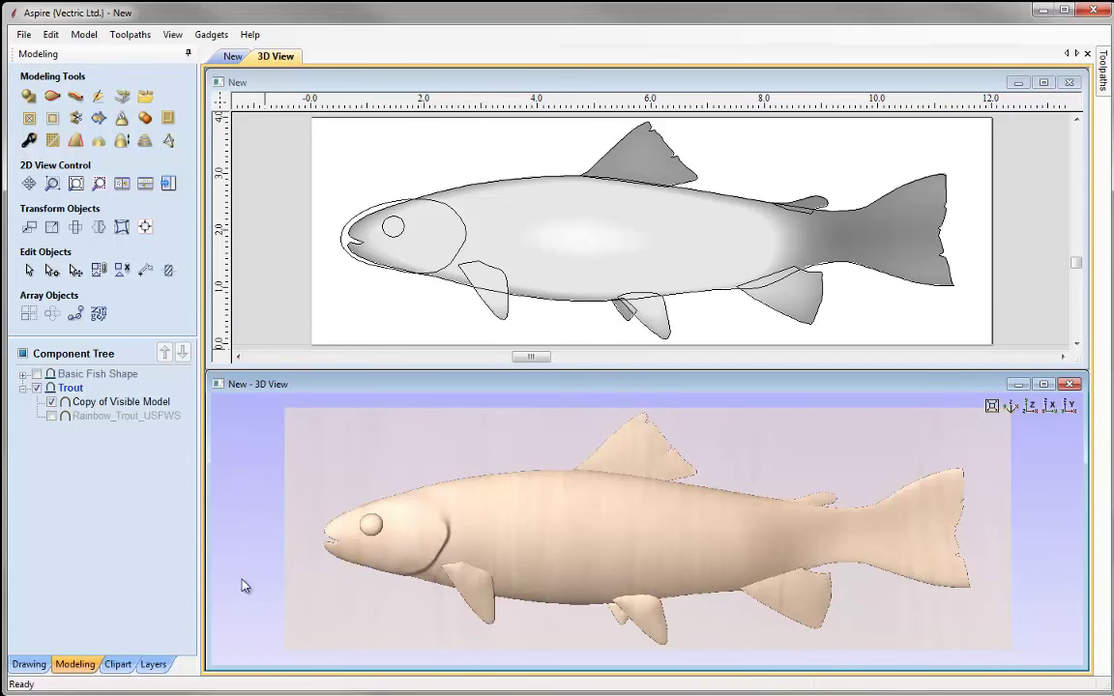
pyautogui.moveTo(715, 566); pyautogui.dragTo(628, 542)
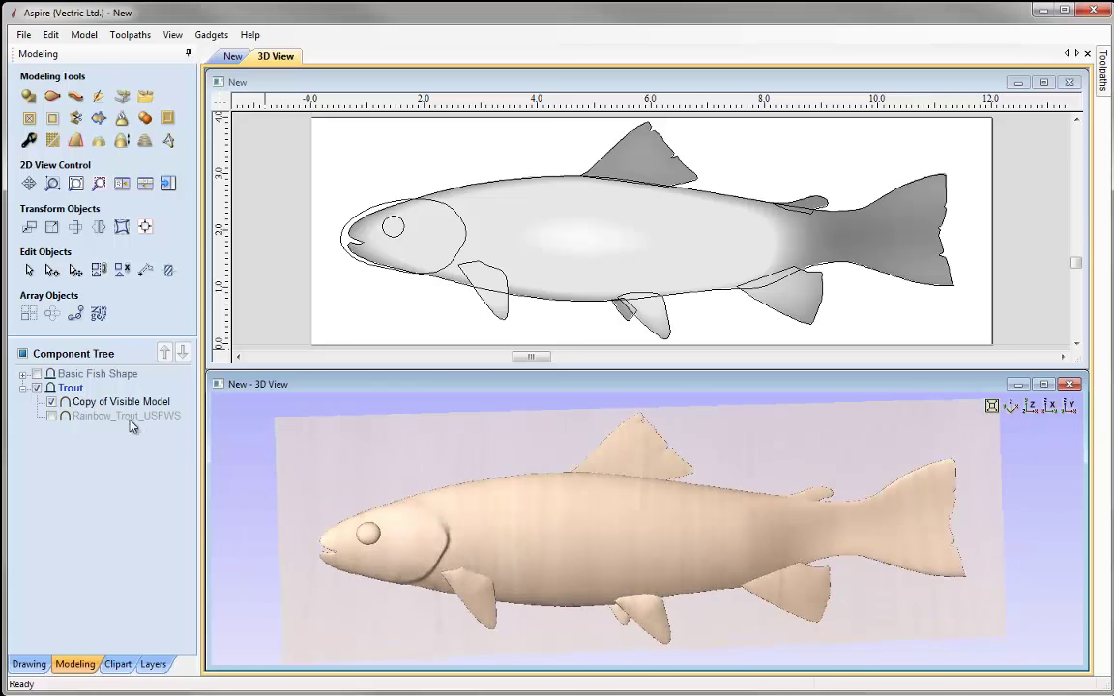
# Smooth the Copy of Visible Model component lightly, at about a fifth of the maximum, with transparency preserved.
pyautogui.click(121, 401)
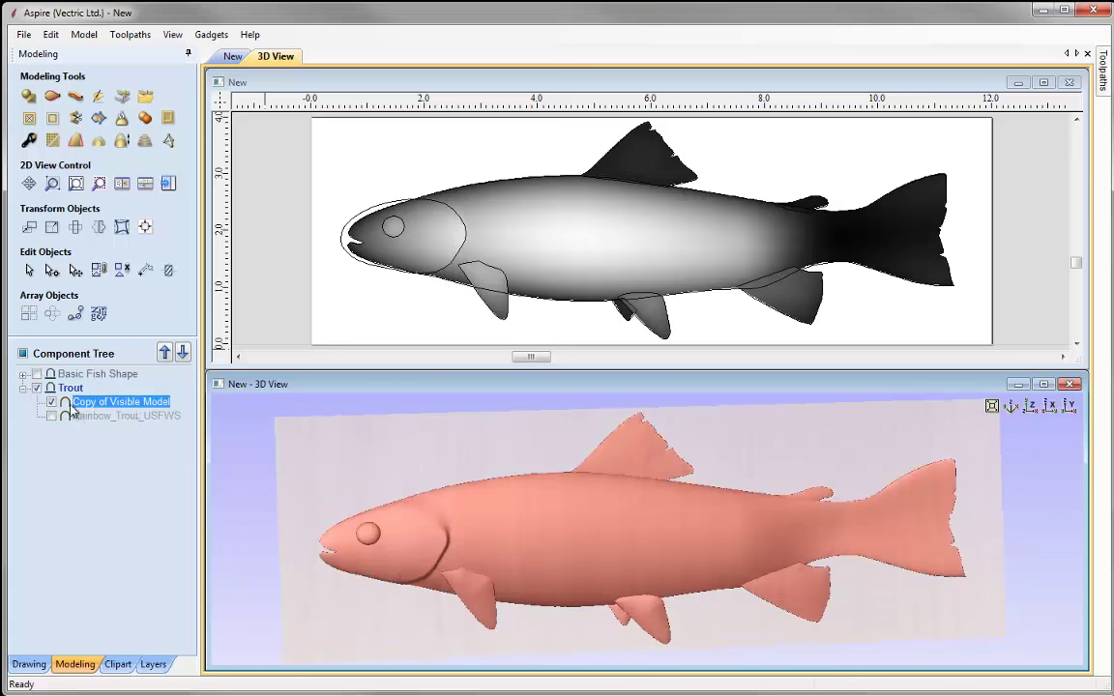
pyautogui.click(52, 142)
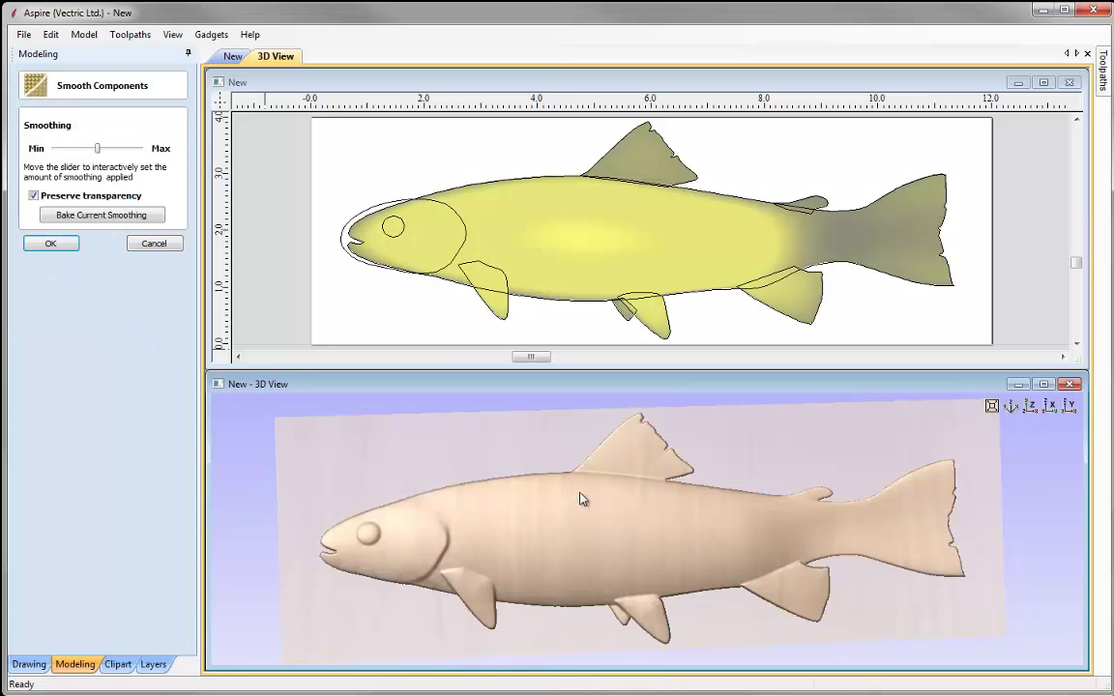
pyautogui.moveTo(651, 527); pyautogui.dragTo(566, 543)
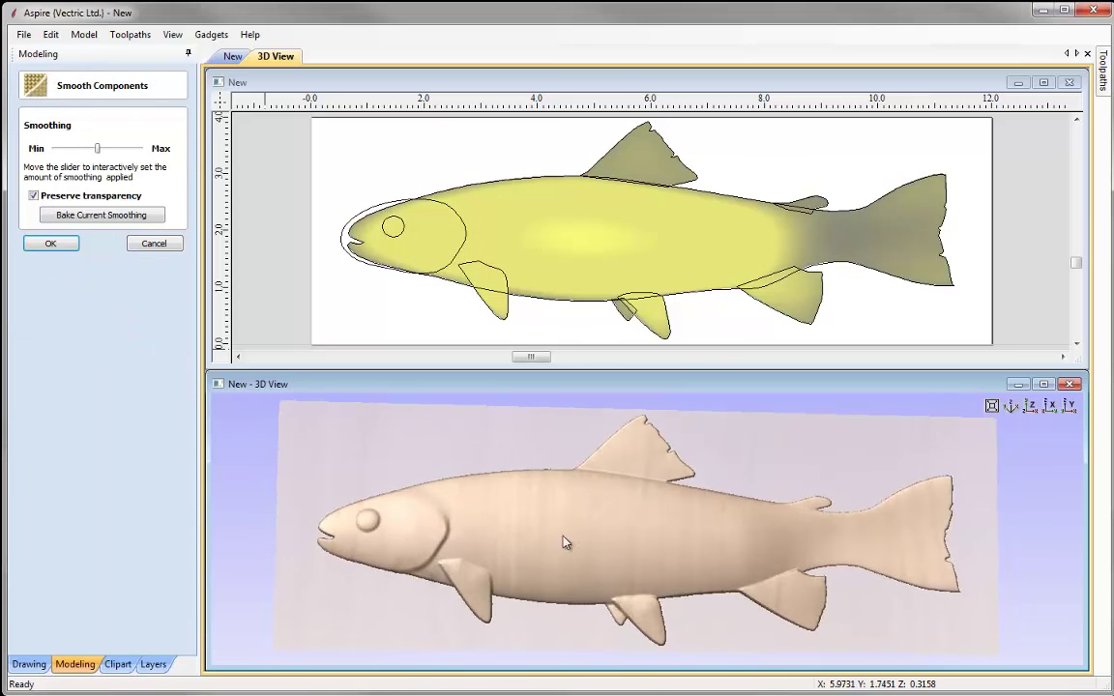
pyautogui.moveTo(79, 151); pyautogui.dragTo(69, 148)
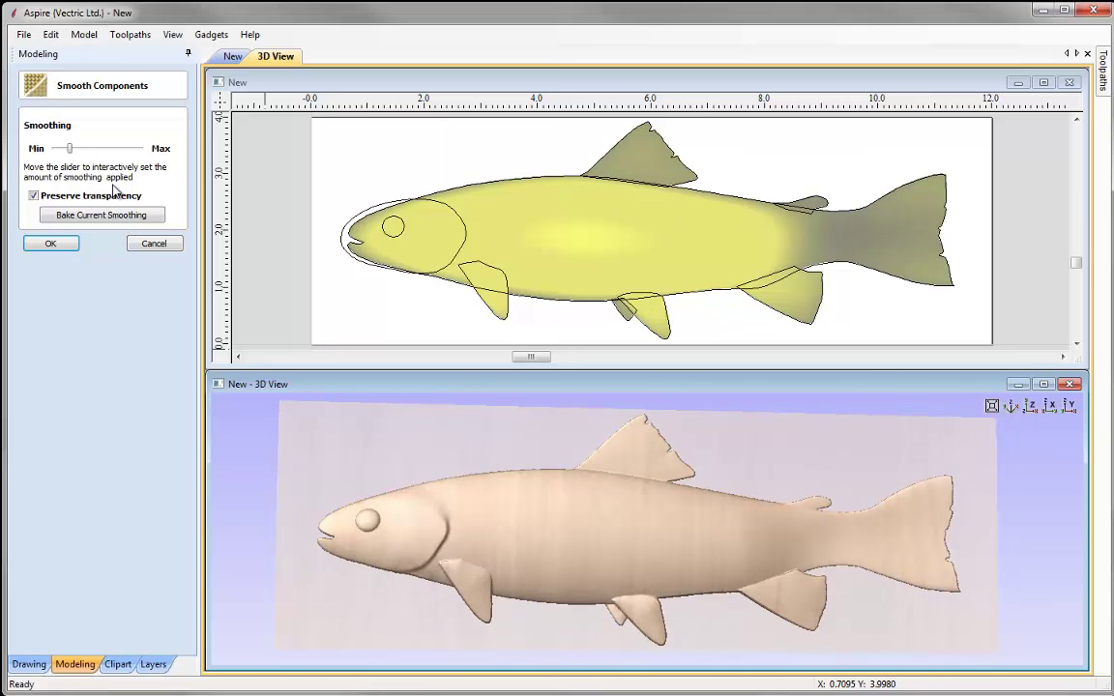
pyautogui.moveTo(639, 488); pyautogui.dragTo(627, 537)
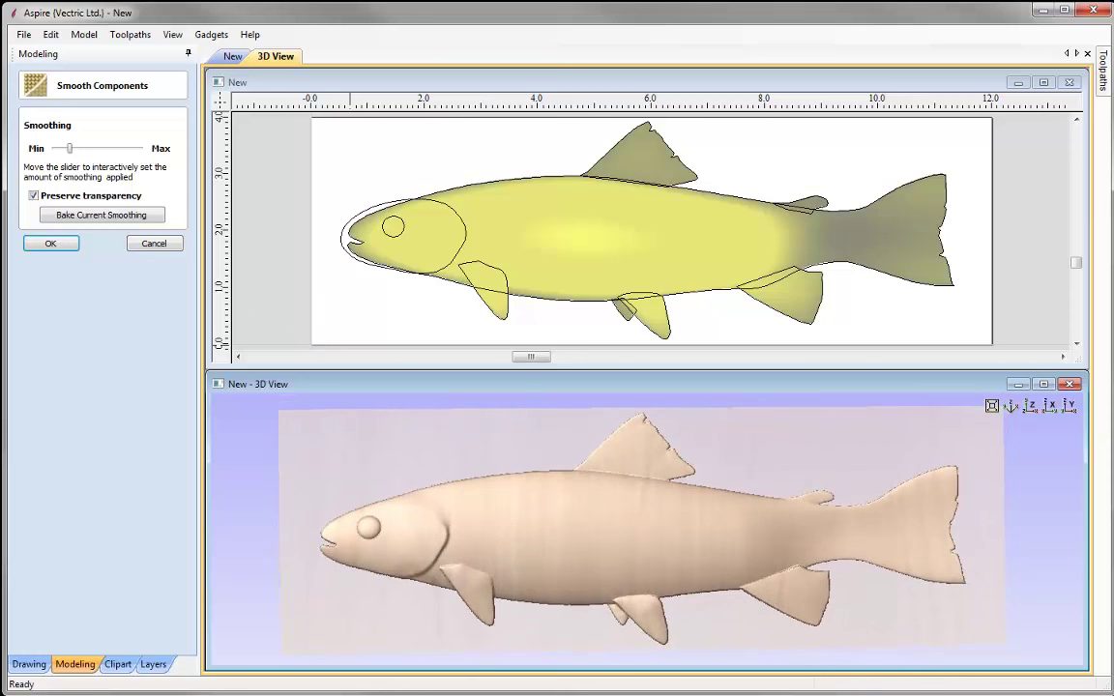
pyautogui.click(46, 241)
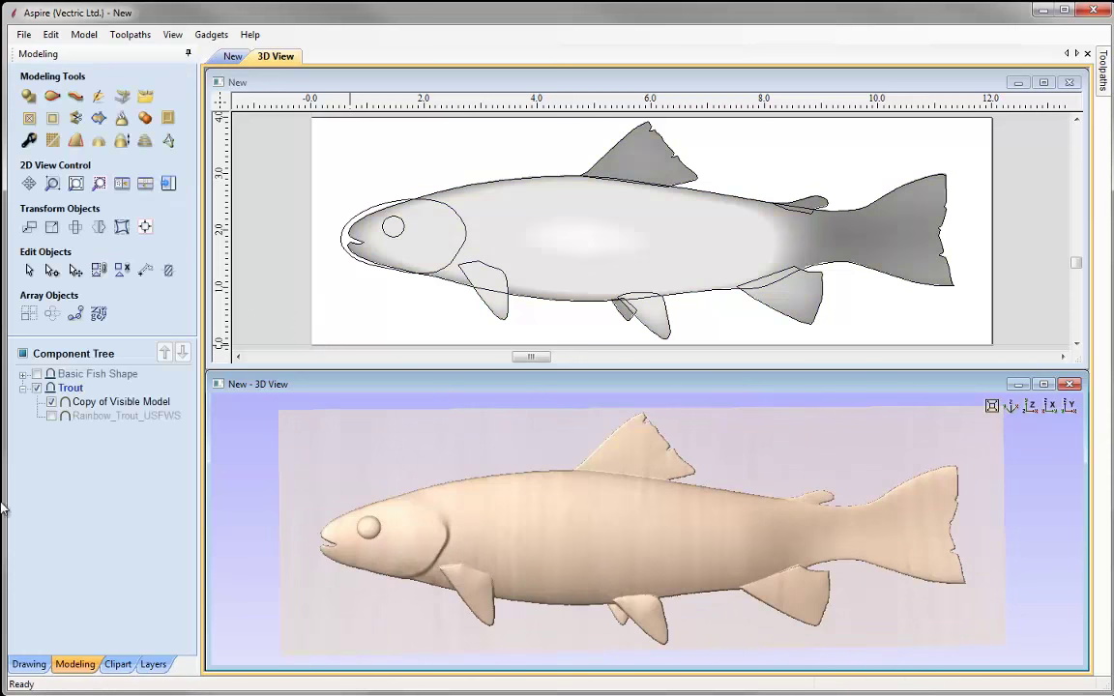
# Maximize the 3D view and set up sculpting of the copied model with grayscale background off, Smooth brush diameter 47 and strength 52.
pyautogui.click(1044, 384)
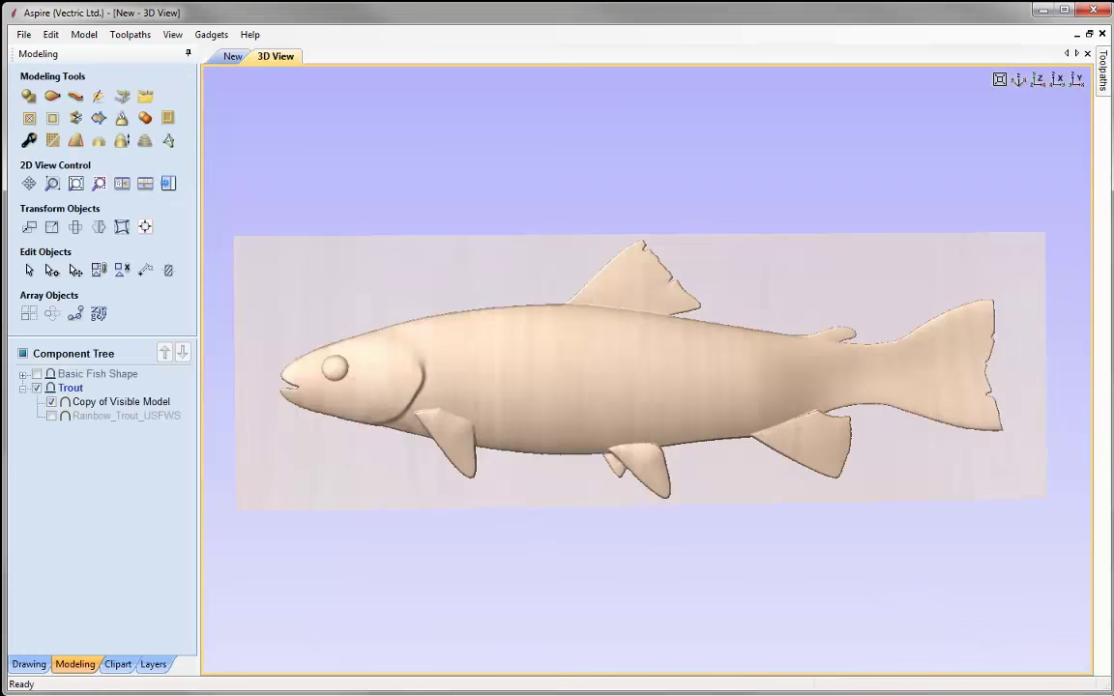
pyautogui.moveTo(851, 179); pyautogui.dragTo(882, 184)
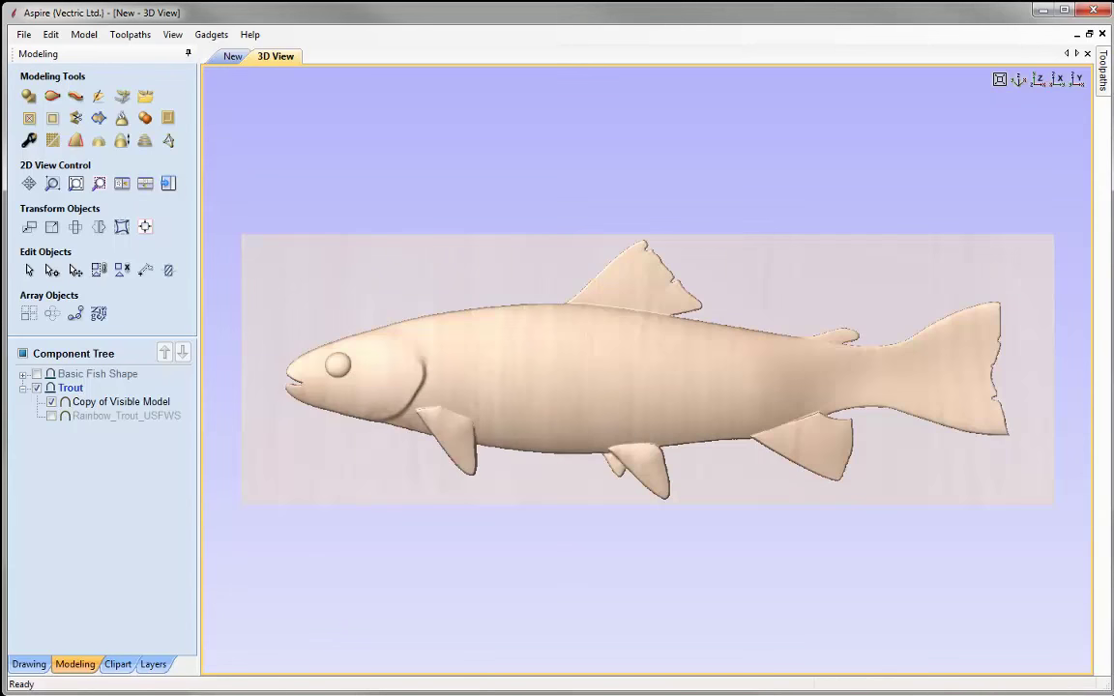
pyautogui.click(121, 401)
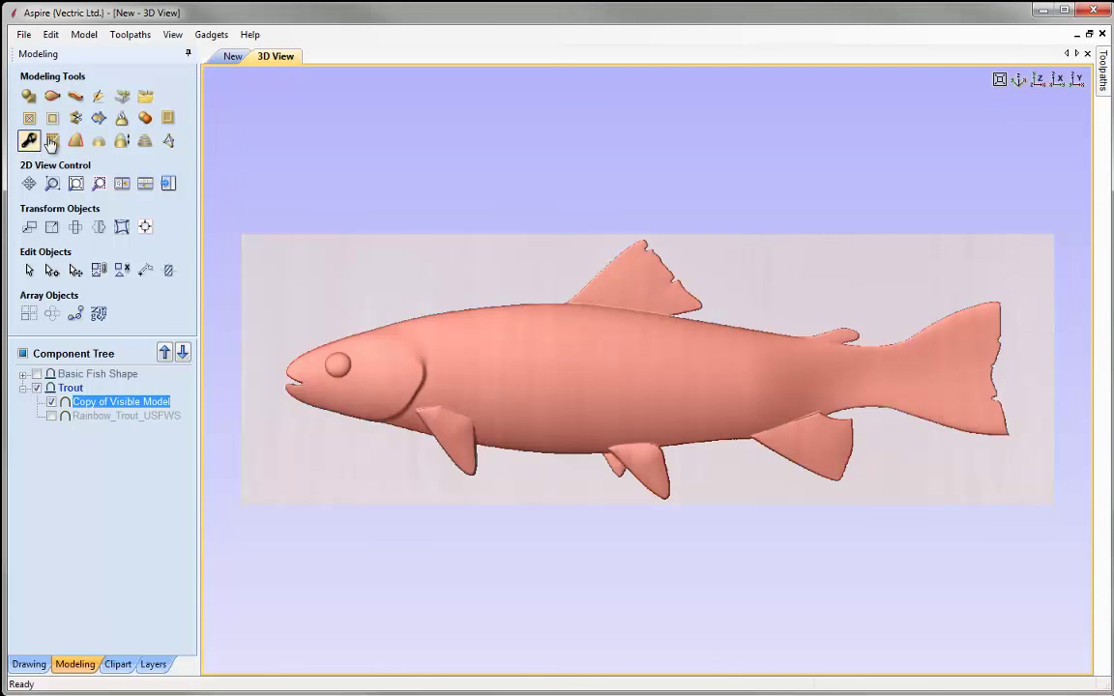
pyautogui.click(99, 97)
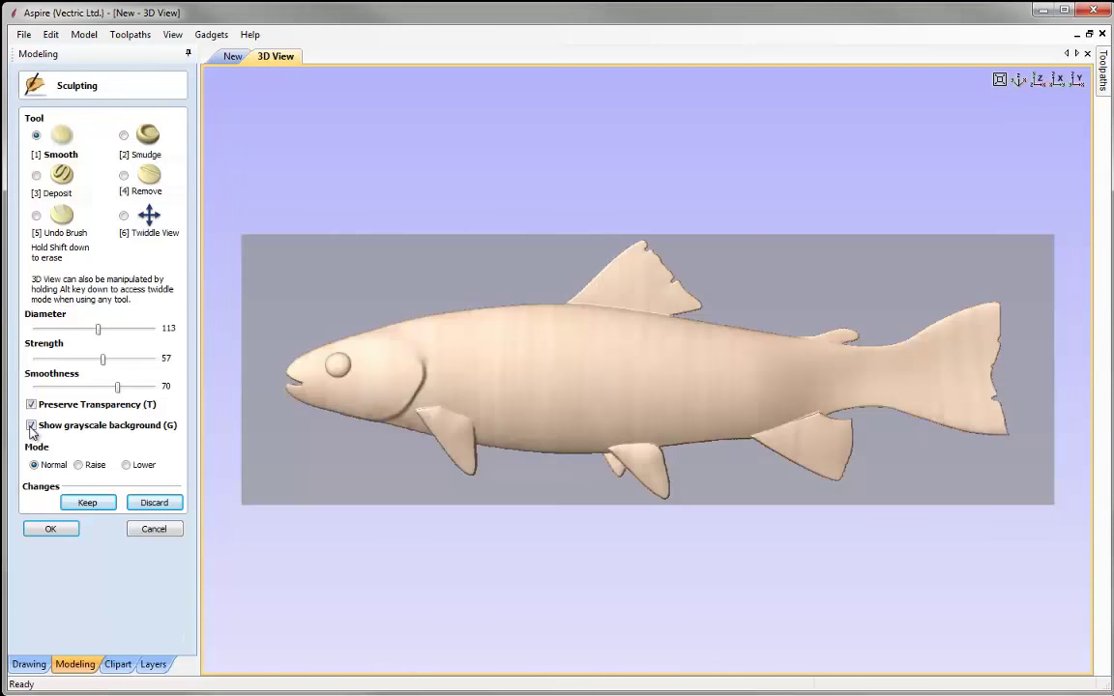
pyautogui.click(32, 426)
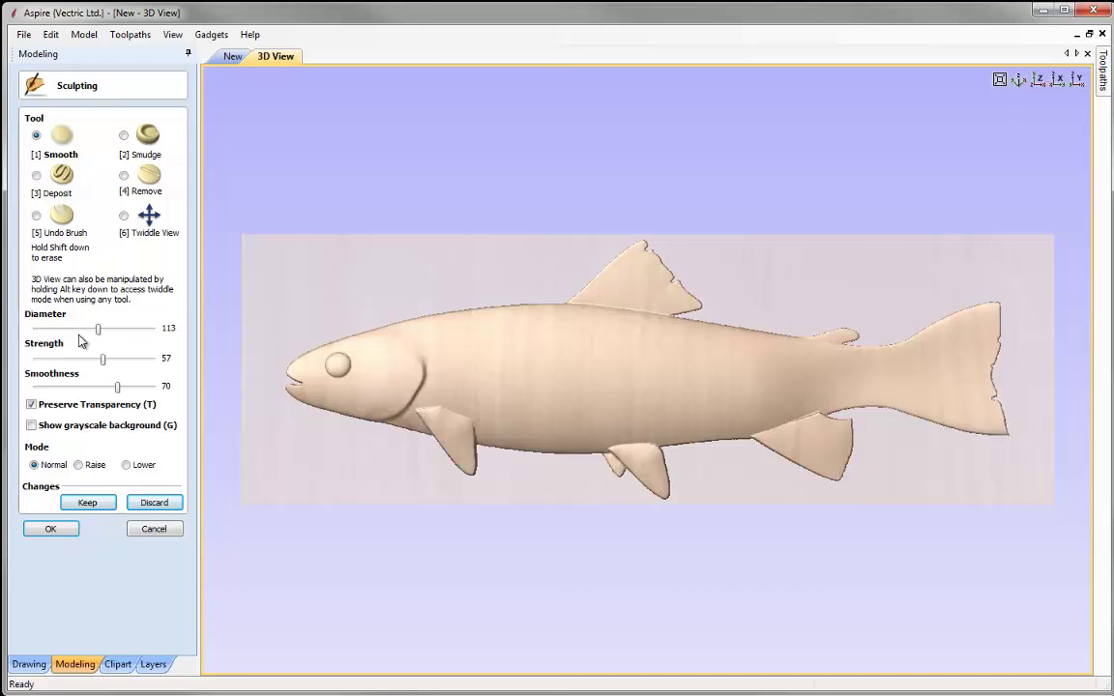
pyautogui.moveTo(81, 336); pyautogui.dragTo(62, 335)
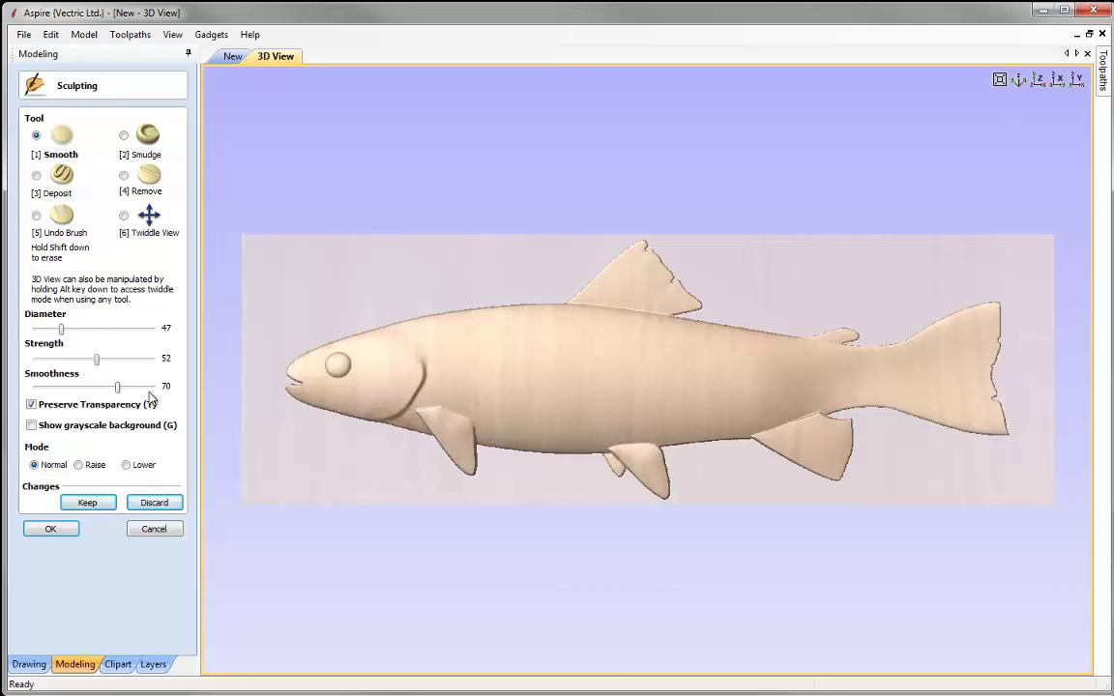
# Brush-smooth the joins where the pectoral fin and the small middle belly fins meet the body.
pyautogui.moveTo(425, 422)
pyautogui.mouseDown()
pyautogui.moveTo(430, 403)
pyautogui.moveTo(436, 417)
pyautogui.mouseUp()
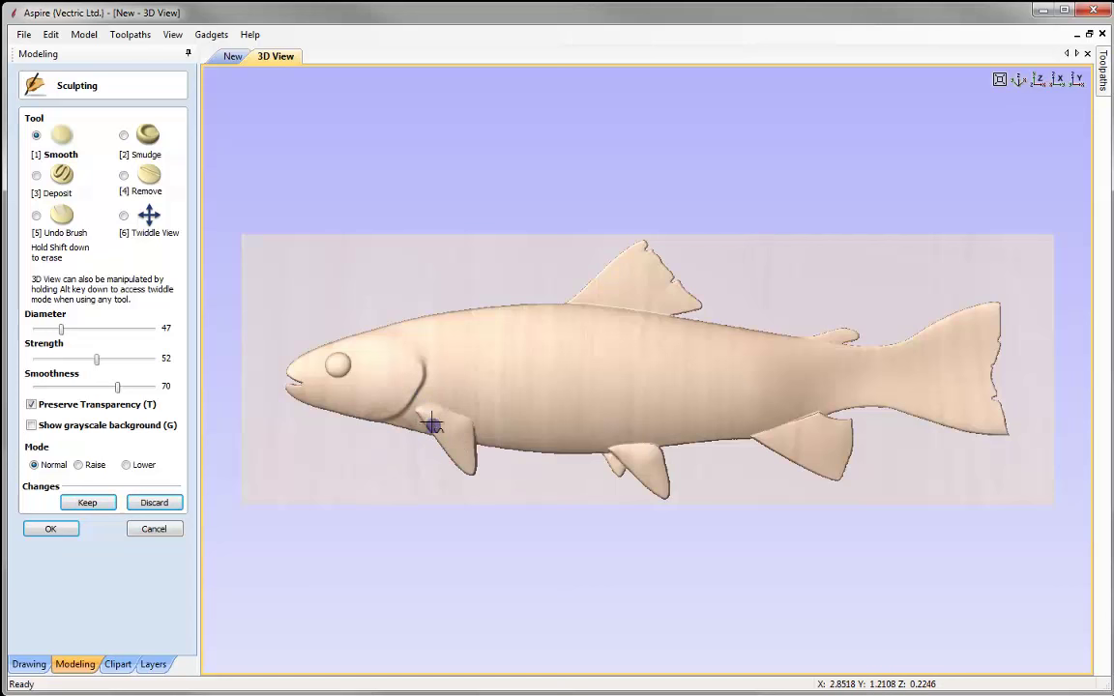
pyautogui.moveTo(628, 450)
pyautogui.mouseDown()
pyautogui.moveTo(637, 443)
pyautogui.moveTo(639, 455)
pyautogui.mouseUp()
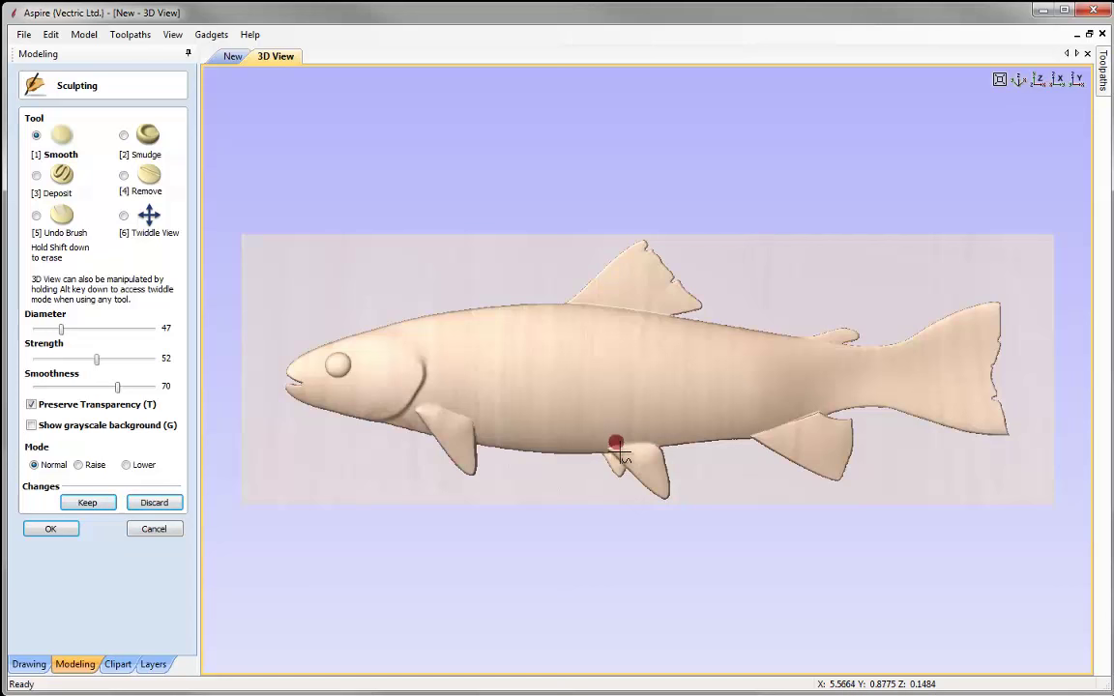
pyautogui.moveTo(613, 442)
pyautogui.mouseDown()
pyautogui.moveTo(604, 446)
pyautogui.moveTo(646, 446)
pyautogui.moveTo(597, 438)
pyautogui.mouseUp()
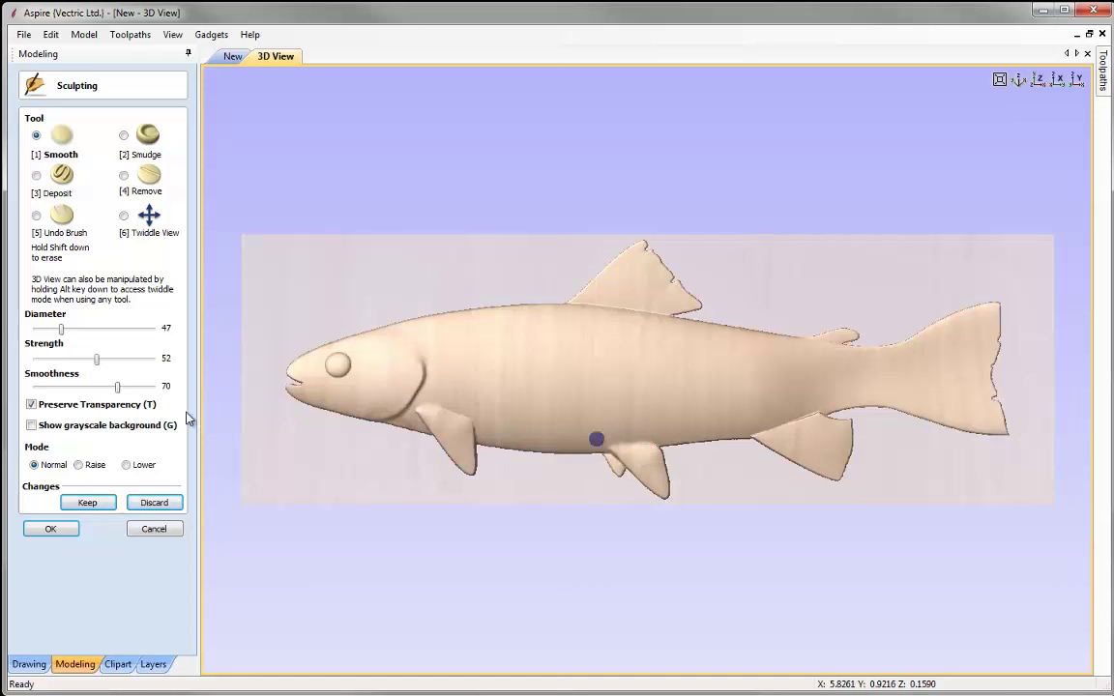
# Smooth the belly, anal, adipose and dorsal fin joins with brush diameter 61, keep the changes and finish sculpting.
pyautogui.moveTo(61, 329); pyautogui.dragTo(69, 329)
pyautogui.moveTo(641, 448)
pyautogui.mouseDown()
pyautogui.moveTo(628, 448)
pyautogui.moveTo(642, 447)
pyautogui.mouseUp()
pyautogui.moveTo(785, 440)
pyautogui.mouseDown()
pyautogui.moveTo(804, 424)
pyautogui.moveTo(801, 414)
pyautogui.moveTo(823, 430)
pyautogui.moveTo(813, 411)
pyautogui.moveTo(810, 425)
pyautogui.moveTo(792, 415)
pyautogui.moveTo(793, 435)
pyautogui.moveTo(747, 427)
pyautogui.moveTo(775, 439)
pyautogui.moveTo(761, 420)
pyautogui.moveTo(817, 422)
pyautogui.moveTo(886, 476)
pyautogui.moveTo(805, 446)
pyautogui.moveTo(814, 416)
pyautogui.mouseUp()
pyautogui.moveTo(834, 349)
pyautogui.mouseDown()
pyautogui.moveTo(832, 335)
pyautogui.moveTo(834, 345)
pyautogui.moveTo(810, 340)
pyautogui.moveTo(835, 343)
pyautogui.mouseUp()
pyautogui.moveTo(597, 310)
pyautogui.mouseDown()
pyautogui.moveTo(652, 316)
pyautogui.moveTo(575, 309)
pyautogui.moveTo(658, 320)
pyautogui.mouseUp()
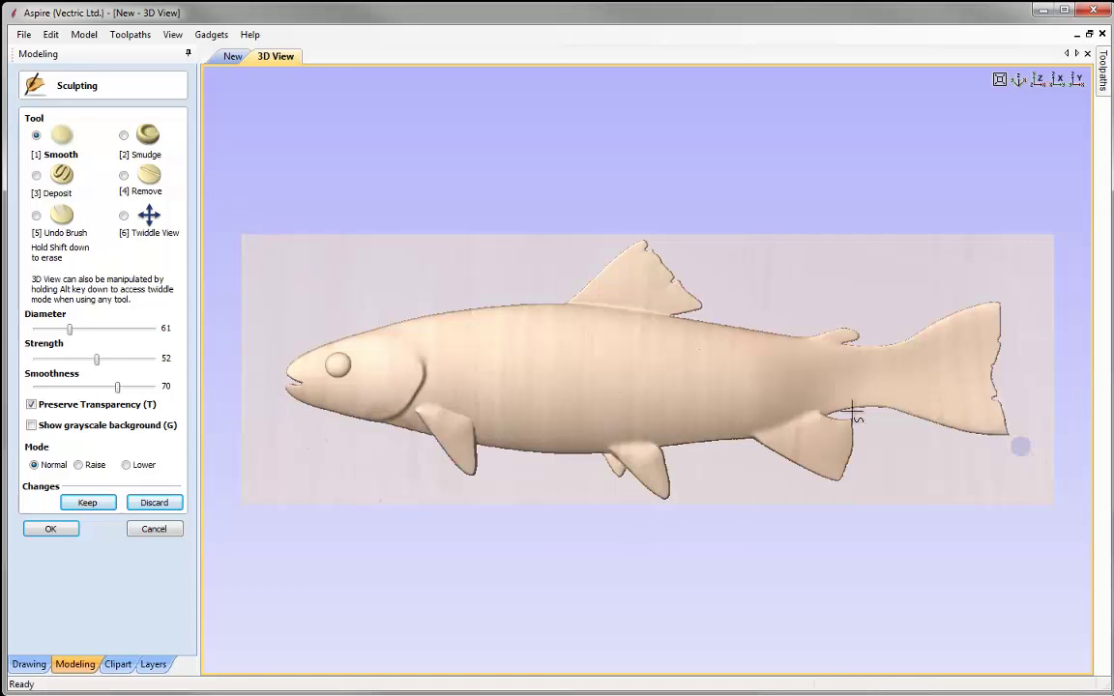
pyautogui.click(93, 509)
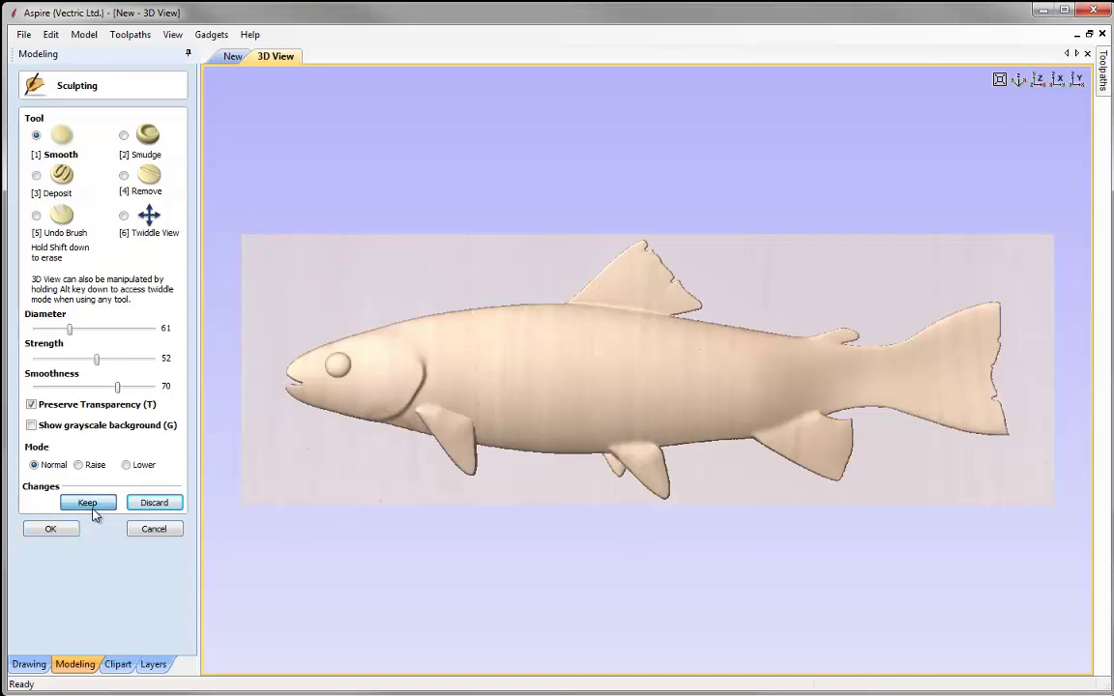
pyautogui.click(51, 529)
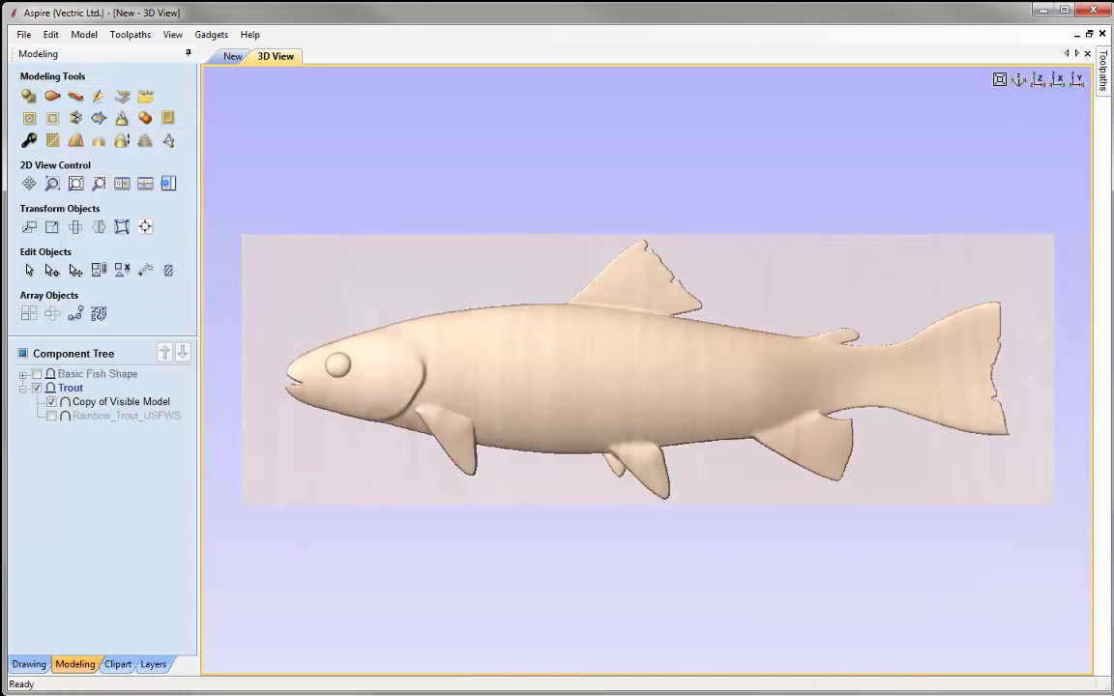
# Hide the Copy of Visible Model component and show Rainbow_Trout_USFWS, examining its engraved texture from an angle.
pyautogui.click(52, 403)
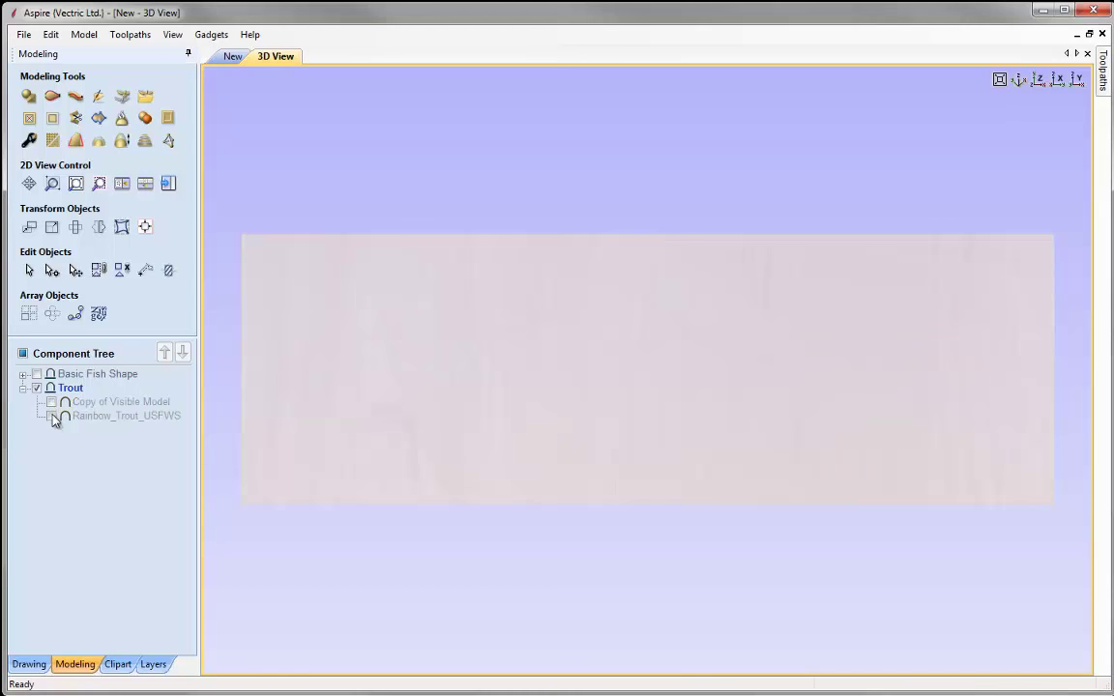
pyautogui.click(51, 416)
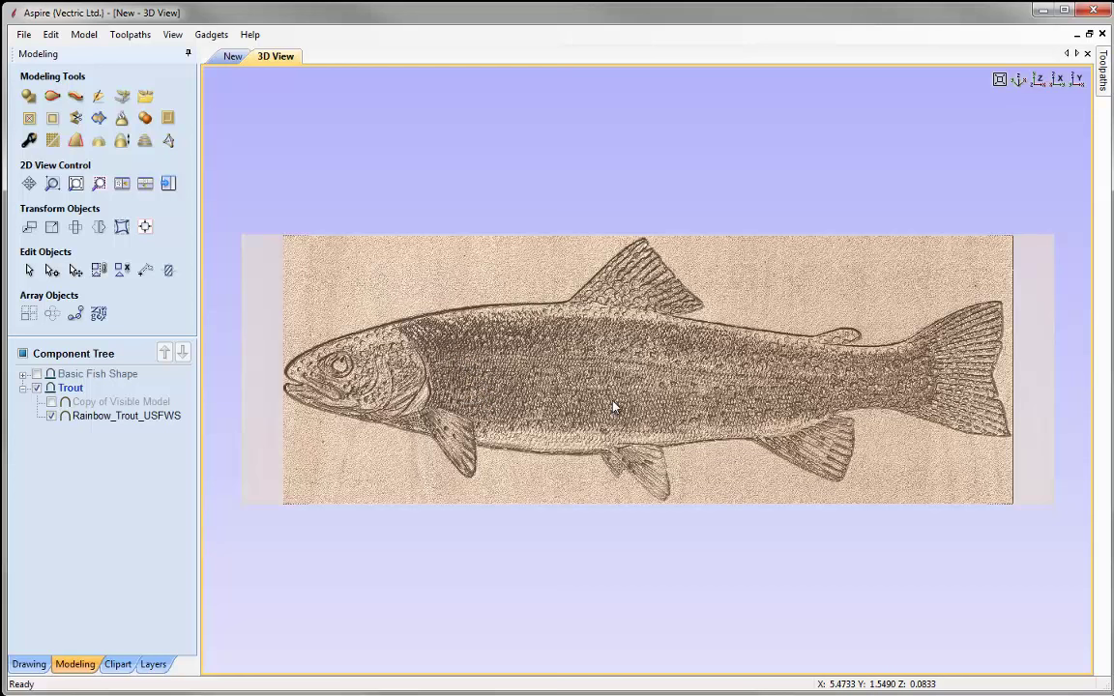
pyautogui.moveTo(735, 465); pyautogui.dragTo(637, 436)
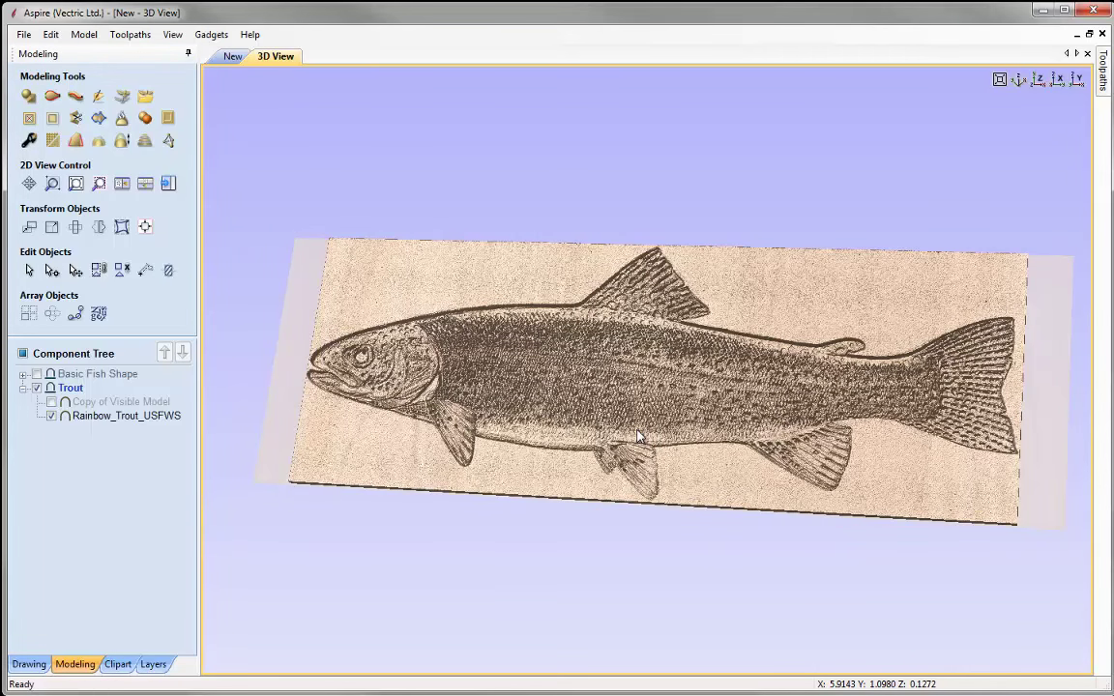
pyautogui.moveTo(637, 436); pyautogui.dragTo(618, 419)
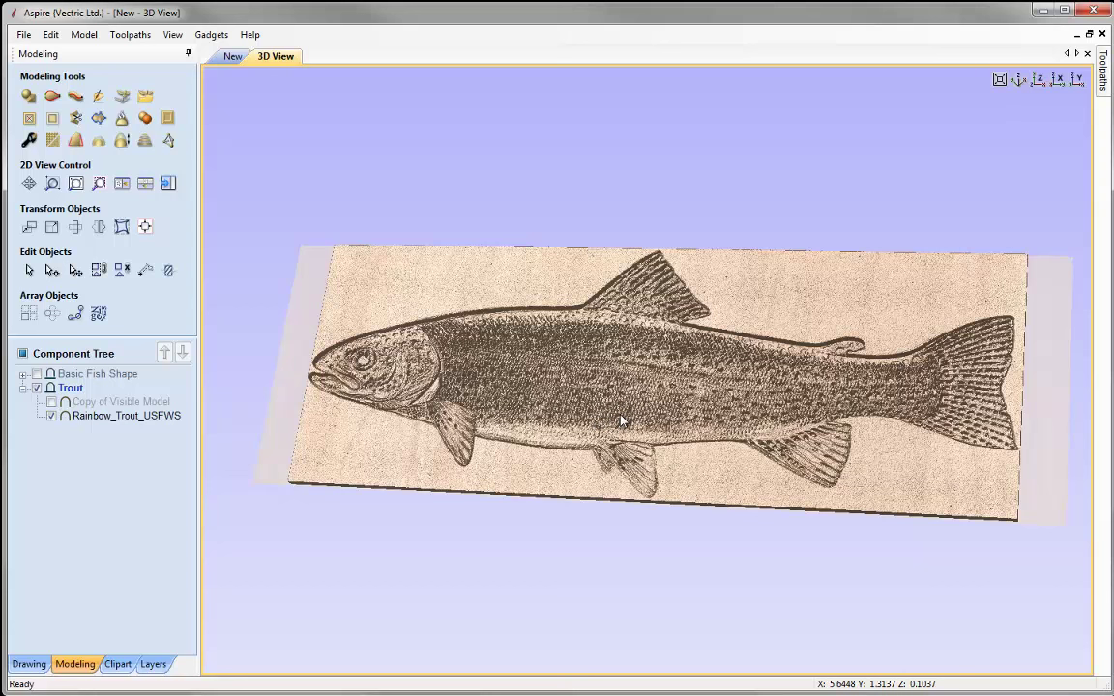
pyautogui.moveTo(464, 425); pyautogui.dragTo(332, 432)
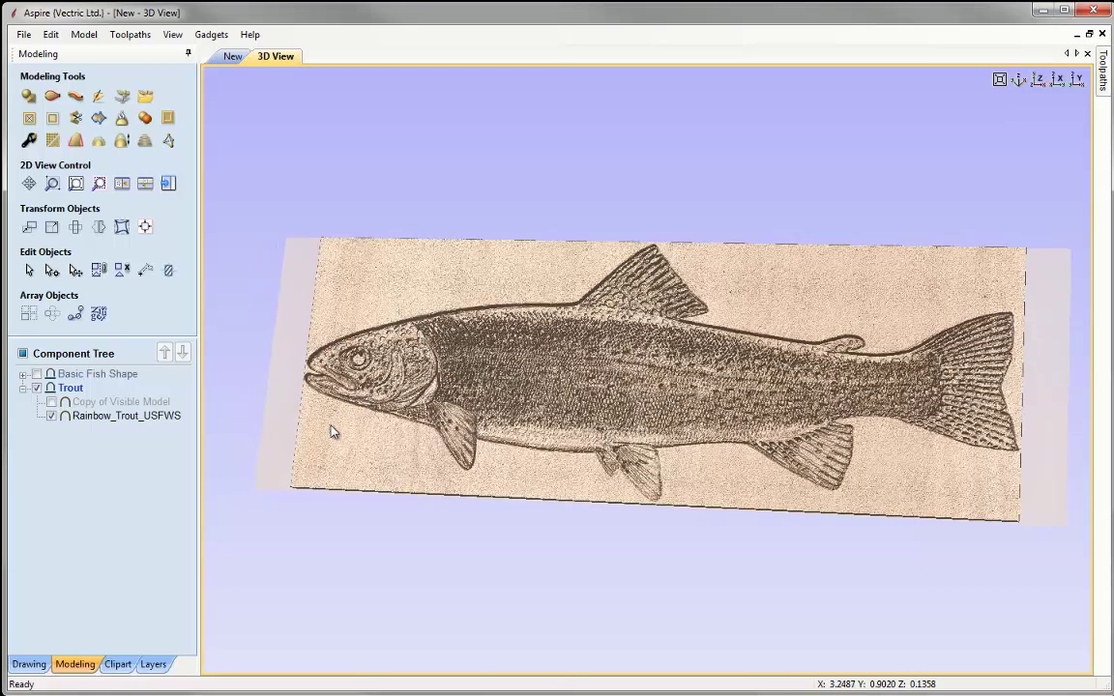
# Smooth the Rainbow_Trout_USFWS component at about a third of the maximum, with transparency preserved.
pyautogui.click(147, 415)
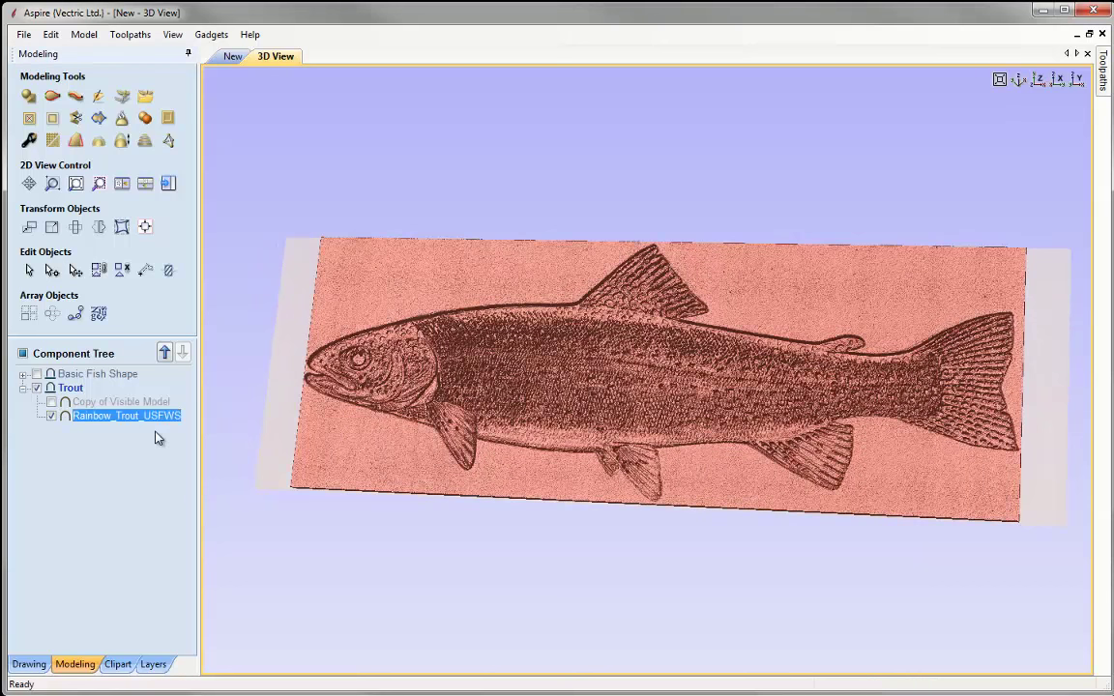
pyautogui.click(53, 141)
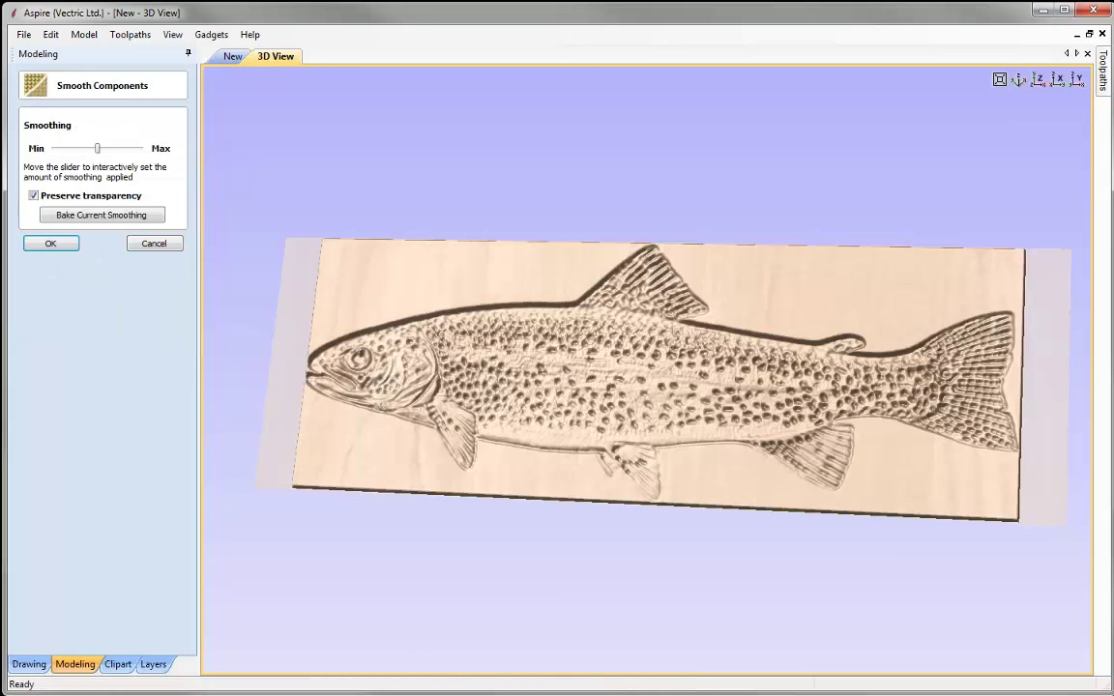
pyautogui.moveTo(491, 461); pyautogui.dragTo(217, 305)
pyautogui.moveTo(97, 148); pyautogui.dragTo(84, 148)
pyautogui.moveTo(487, 394); pyautogui.dragTo(515, 409)
pyautogui.click(52, 245)
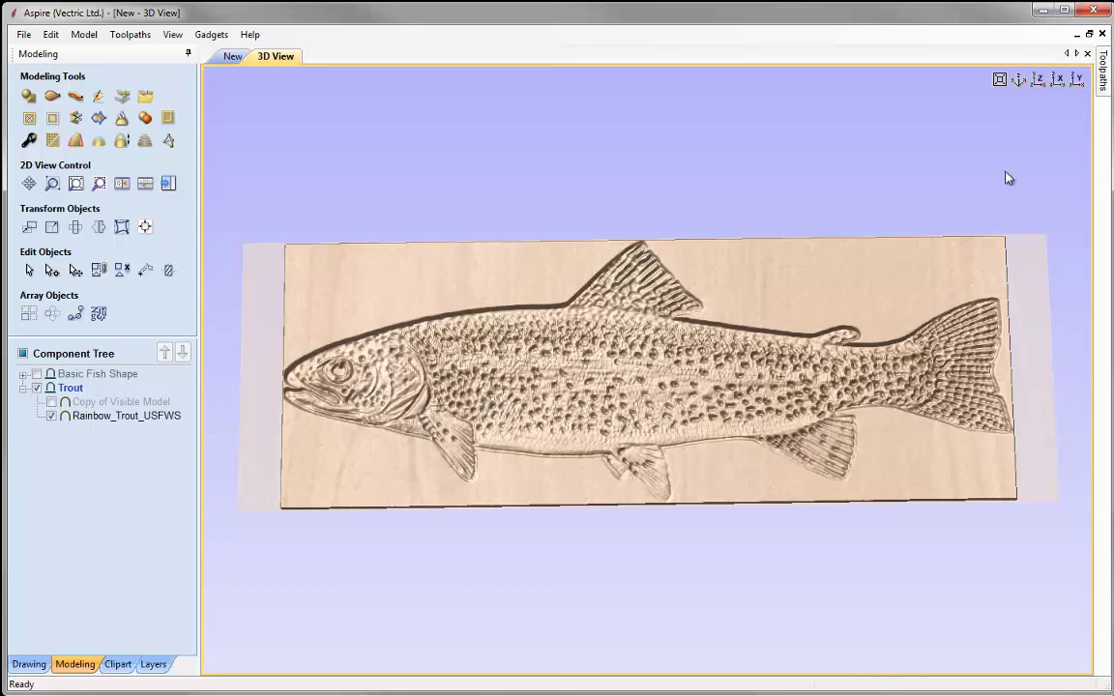
# Set the shape height of the Rainbow_Trout_USFWS component to 0.05 inches.
pyautogui.click(1040, 81)
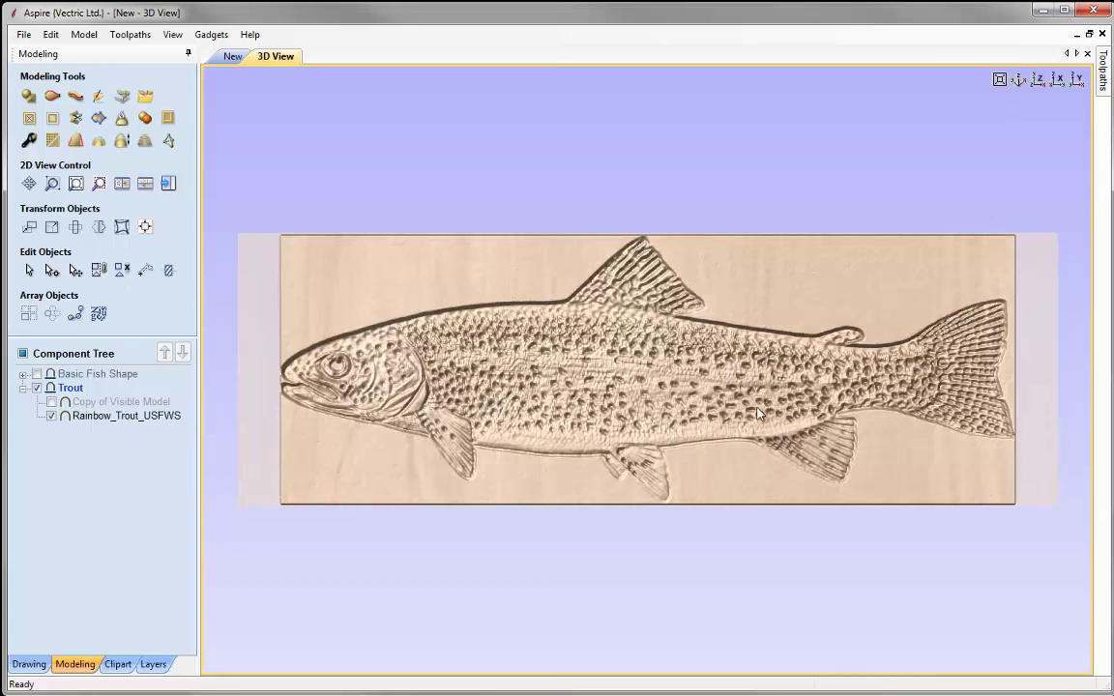
pyautogui.click(29, 140)
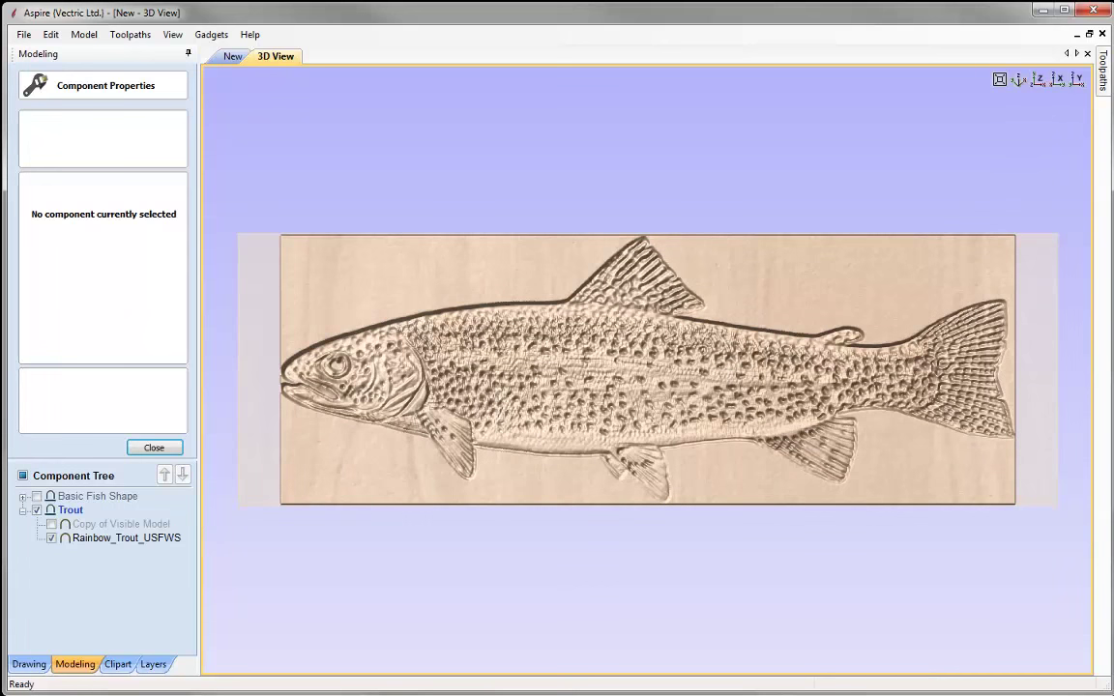
pyautogui.click(114, 541)
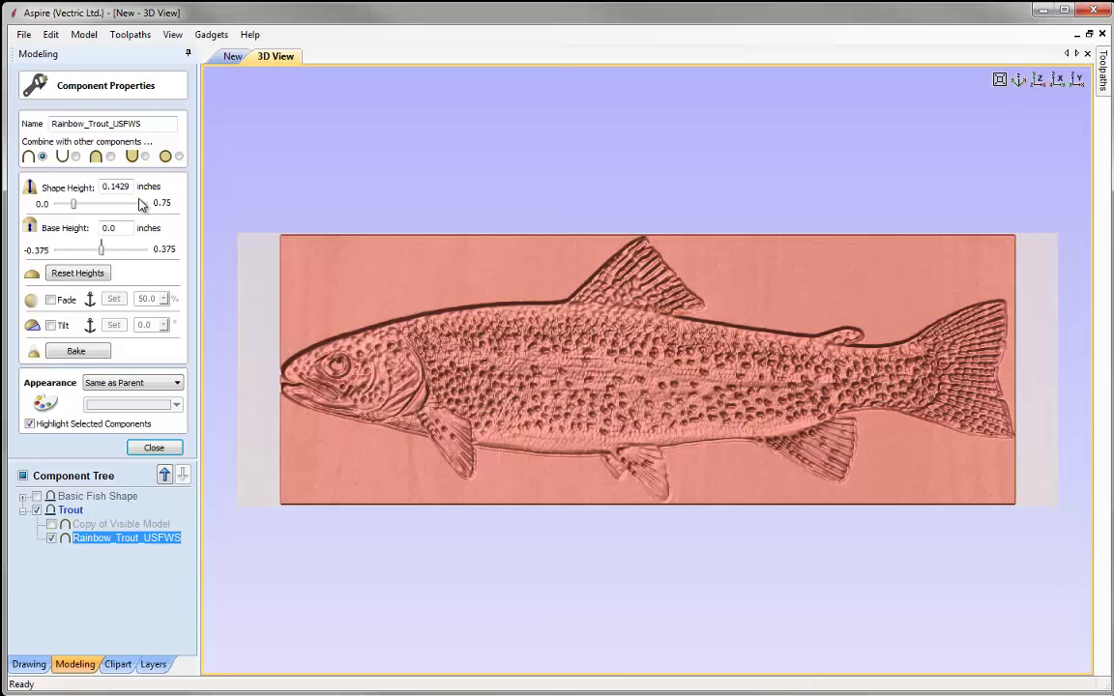
pyautogui.moveTo(110, 186); pyautogui.dragTo(133, 186)
pyautogui.write('05')
pyautogui.press('Return')
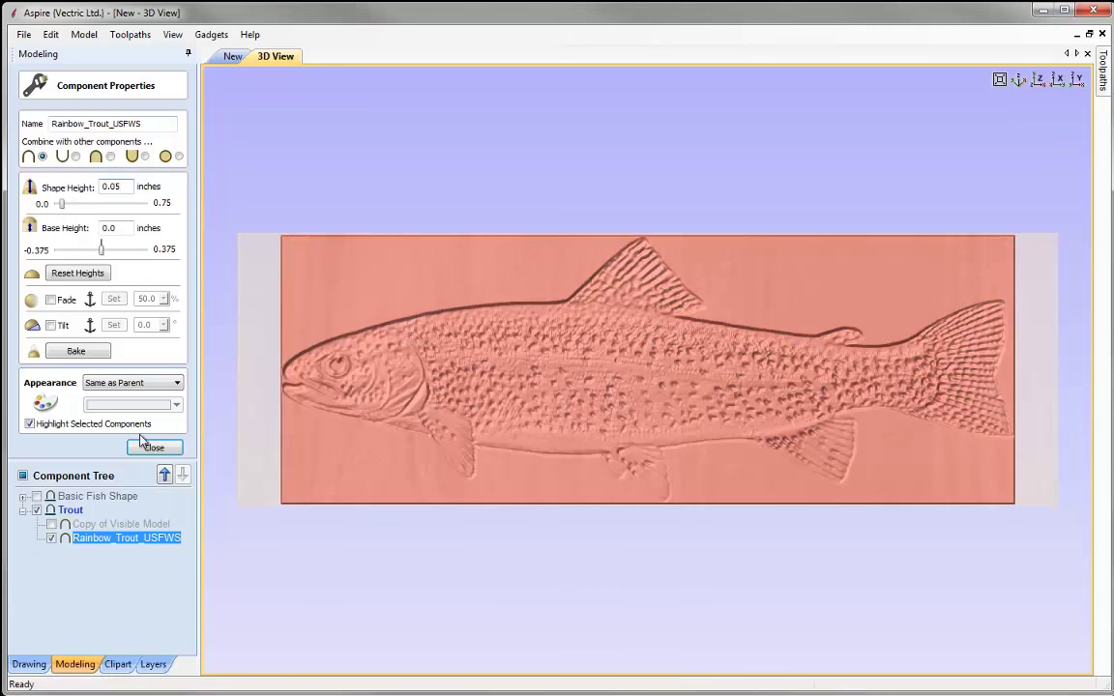
# Show Copy of Visible Model and clip the Rainbow_Trout_USFWS texture to its outline, clearing everything outside the fish.
pyautogui.click(147, 445)
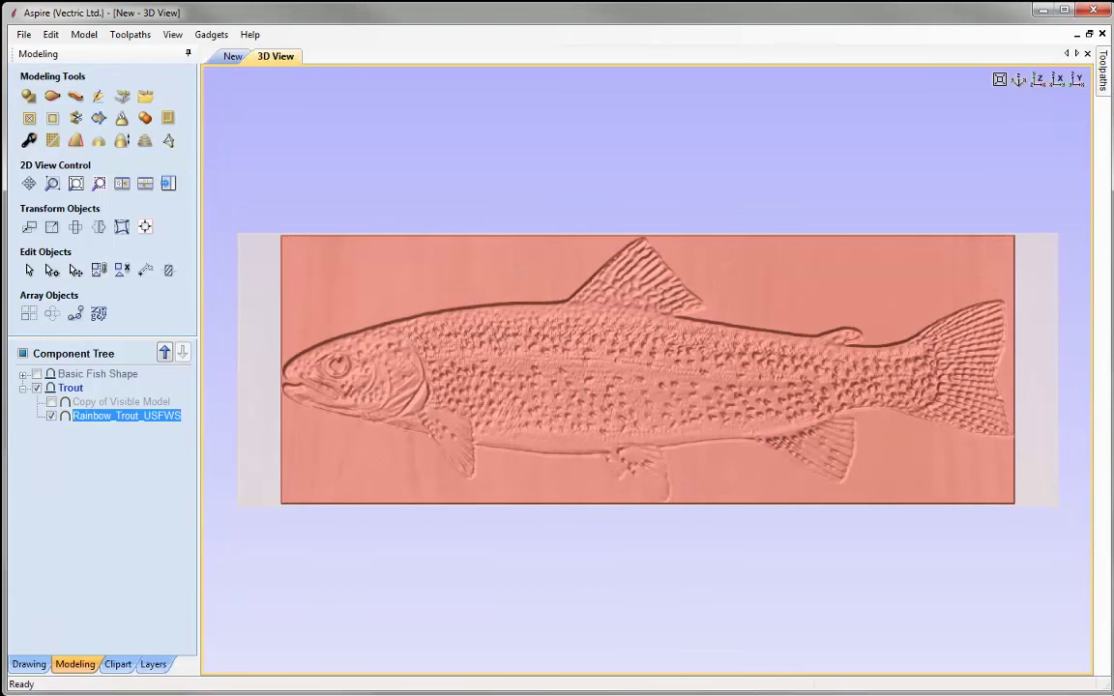
pyautogui.click(145, 183)
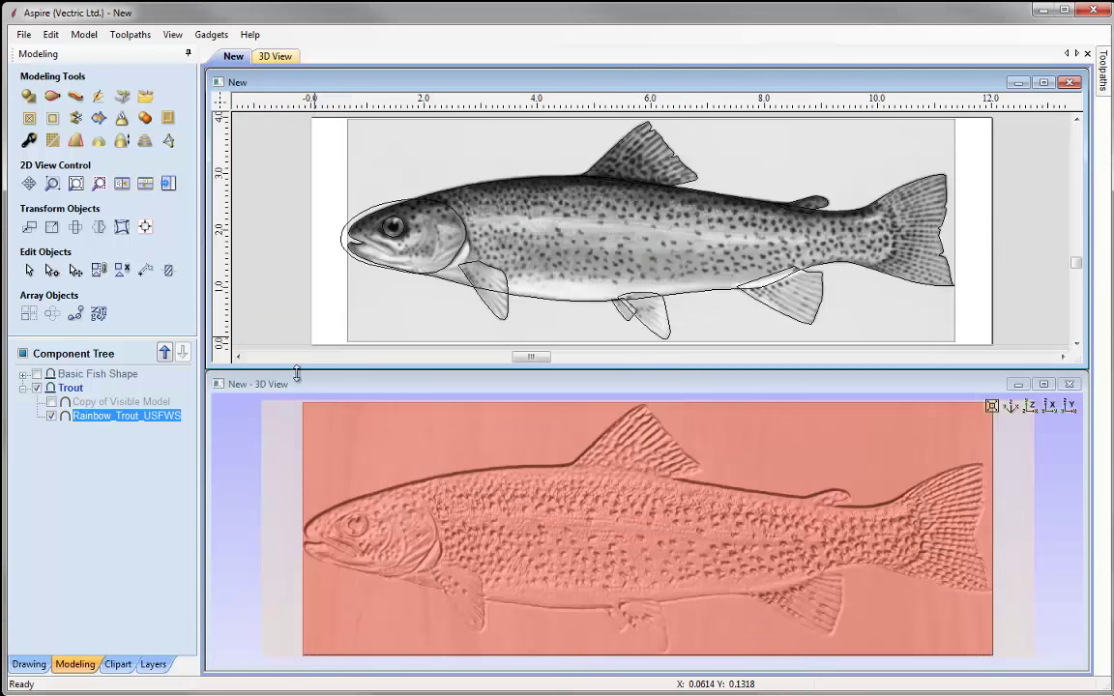
pyautogui.click(51, 401)
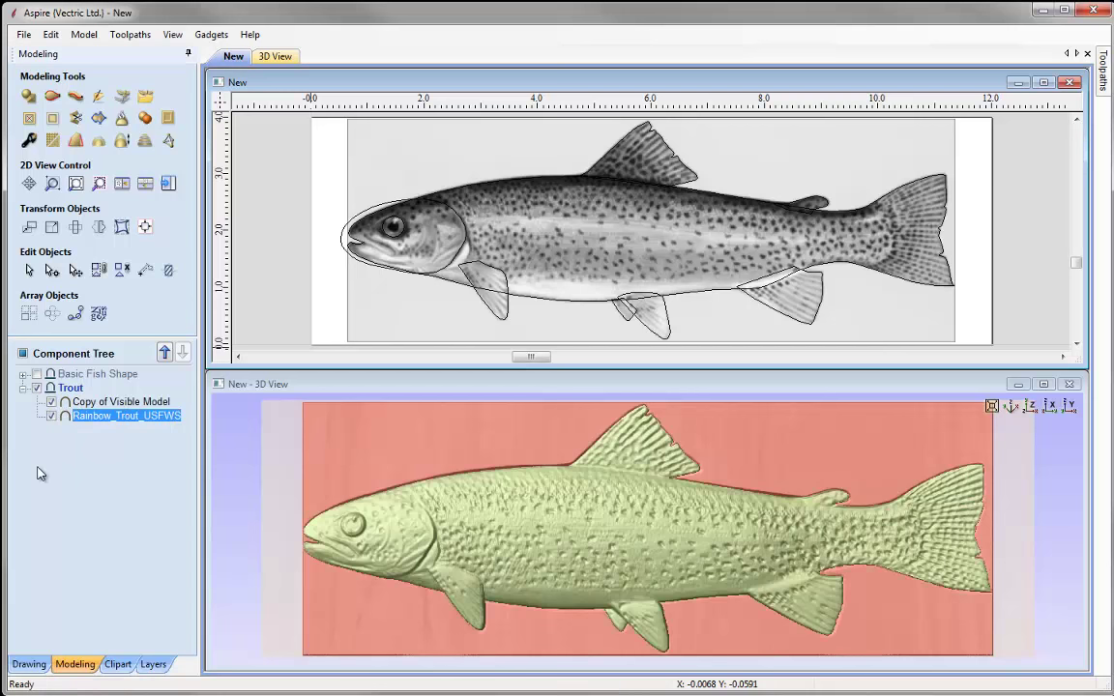
pyautogui.keyDown('ctrl'); pyautogui.click(121, 402); pyautogui.keyUp('ctrl')
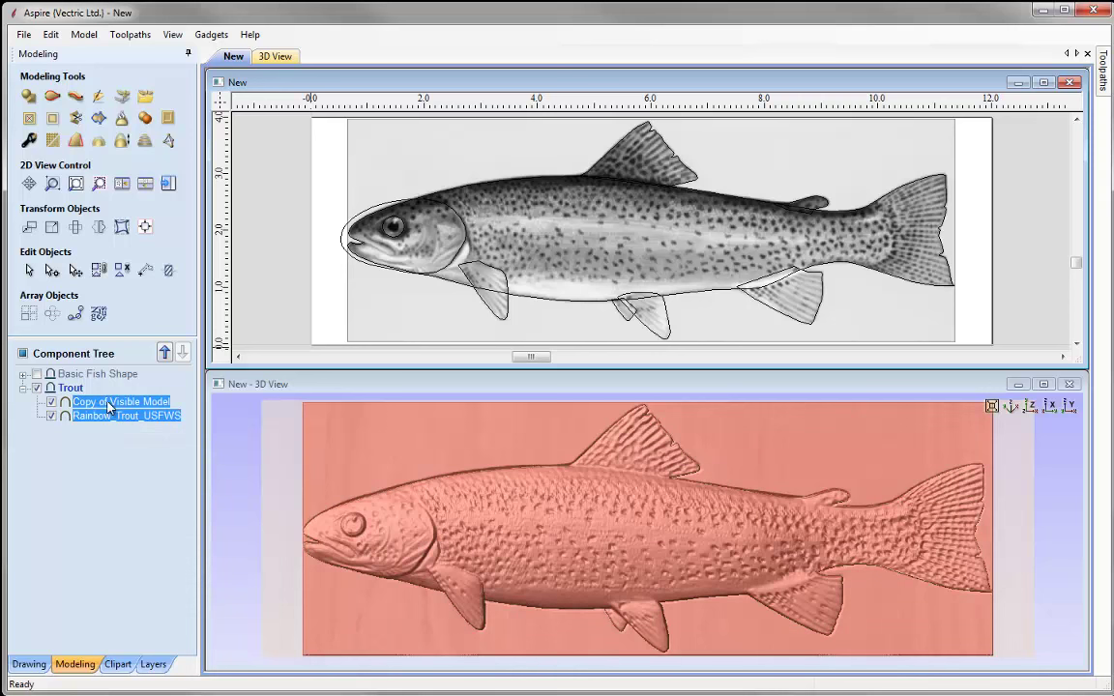
pyautogui.click(54, 119)
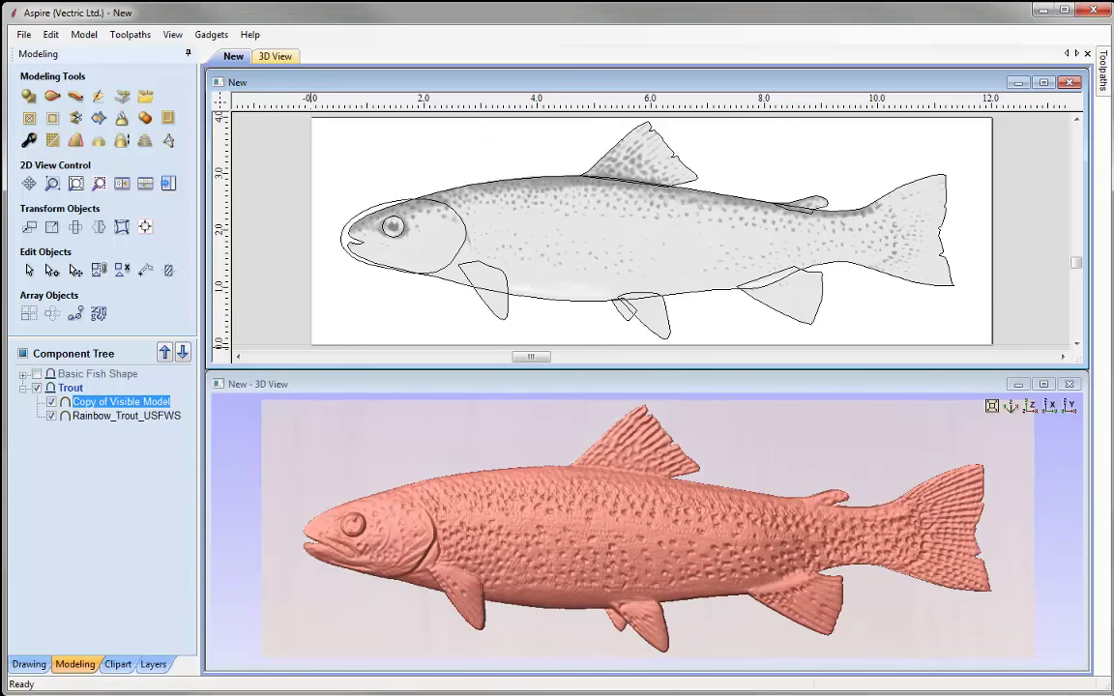
# Deselect the components and examine the textured trout from several angles in an enlarged 3D view.
pyautogui.click(563, 600)
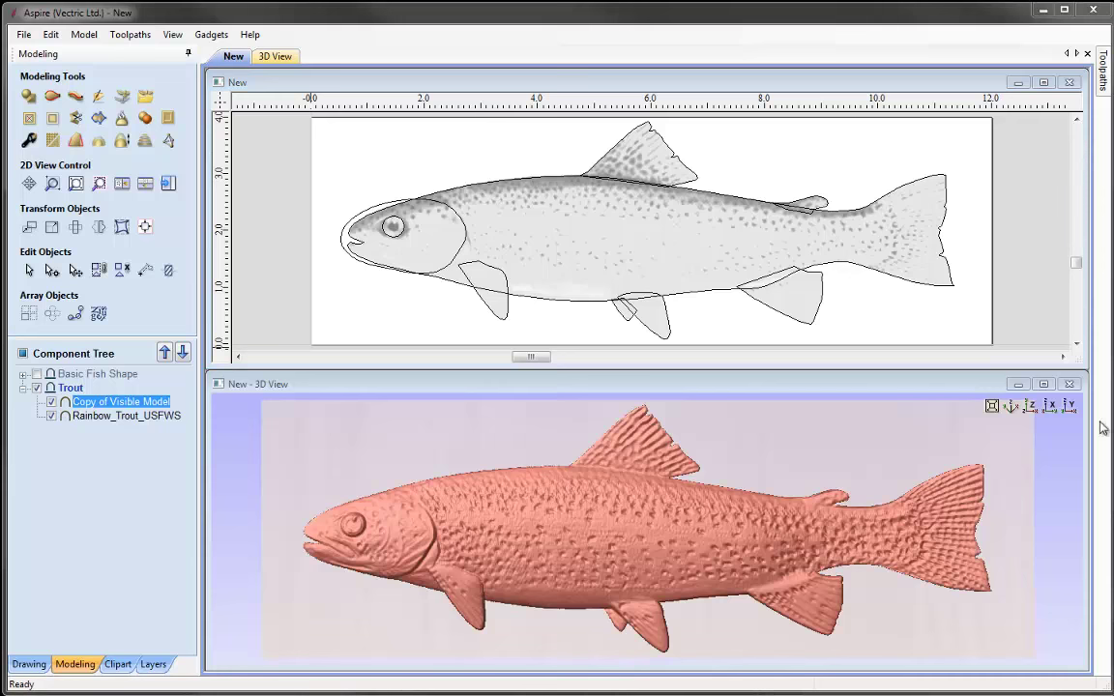
pyautogui.click(1044, 384)
pyautogui.moveTo(880, 495); pyautogui.dragTo(622, 507)
pyautogui.click(567, 536)
pyautogui.moveTo(711, 465); pyautogui.dragTo(541, 450)
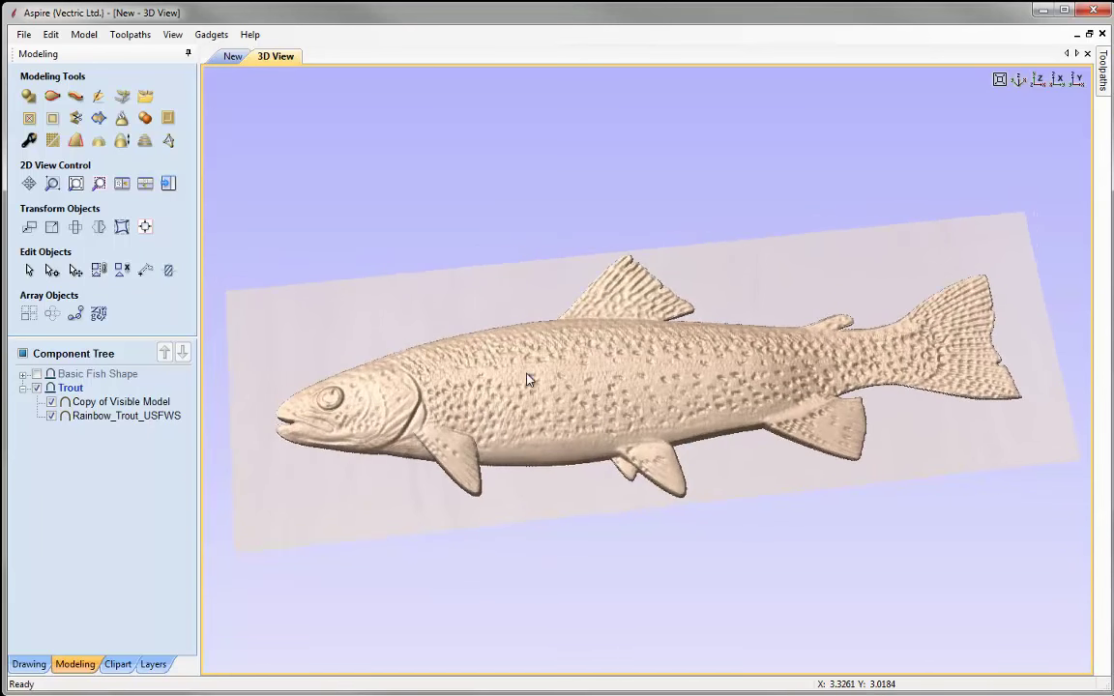
pyautogui.moveTo(604, 509); pyautogui.dragTo(536, 528)
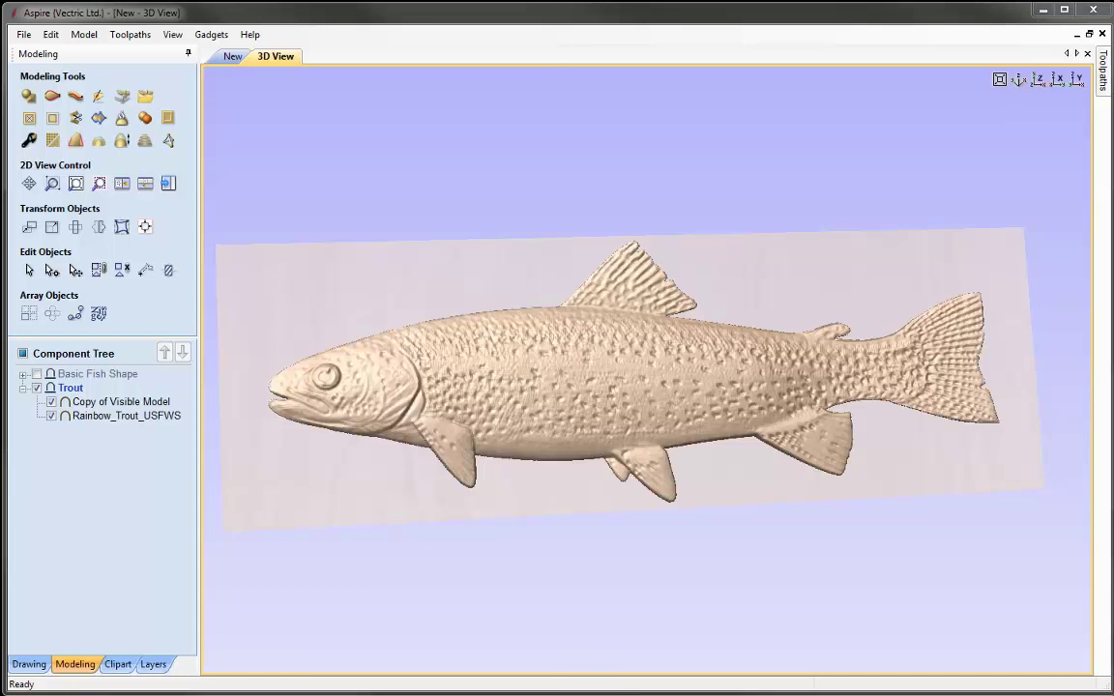
# Save the model as Trout_MODEL.crv3d in the Trout_FILES folder, replacing the existing file.
pyautogui.click(23, 34)
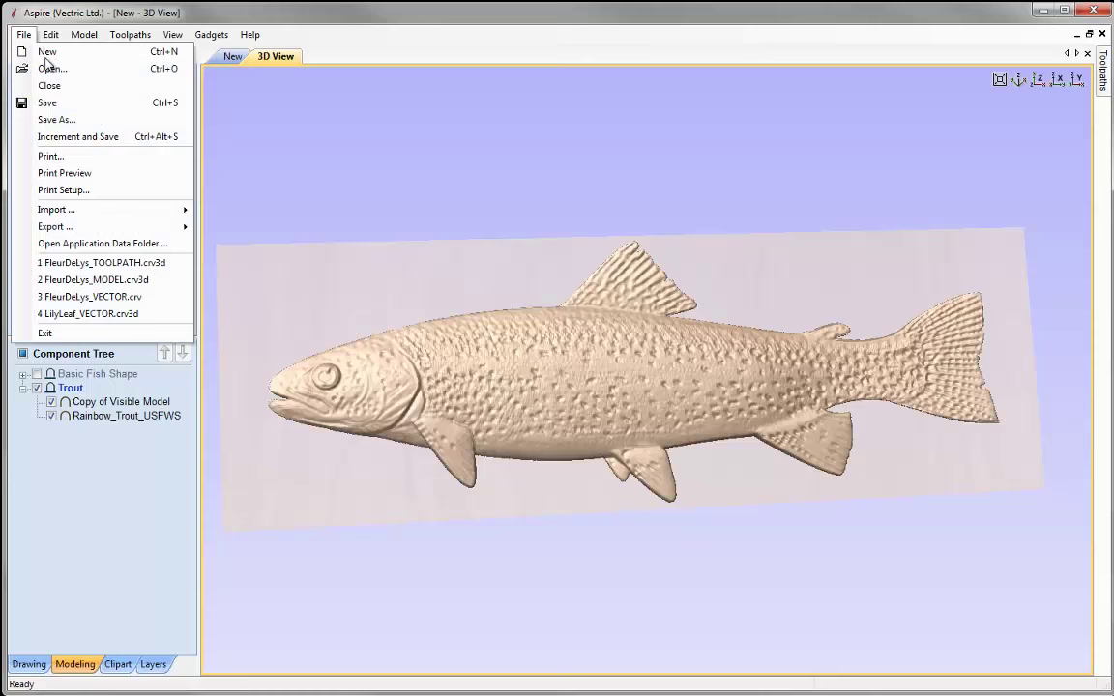
pyautogui.click(92, 119)
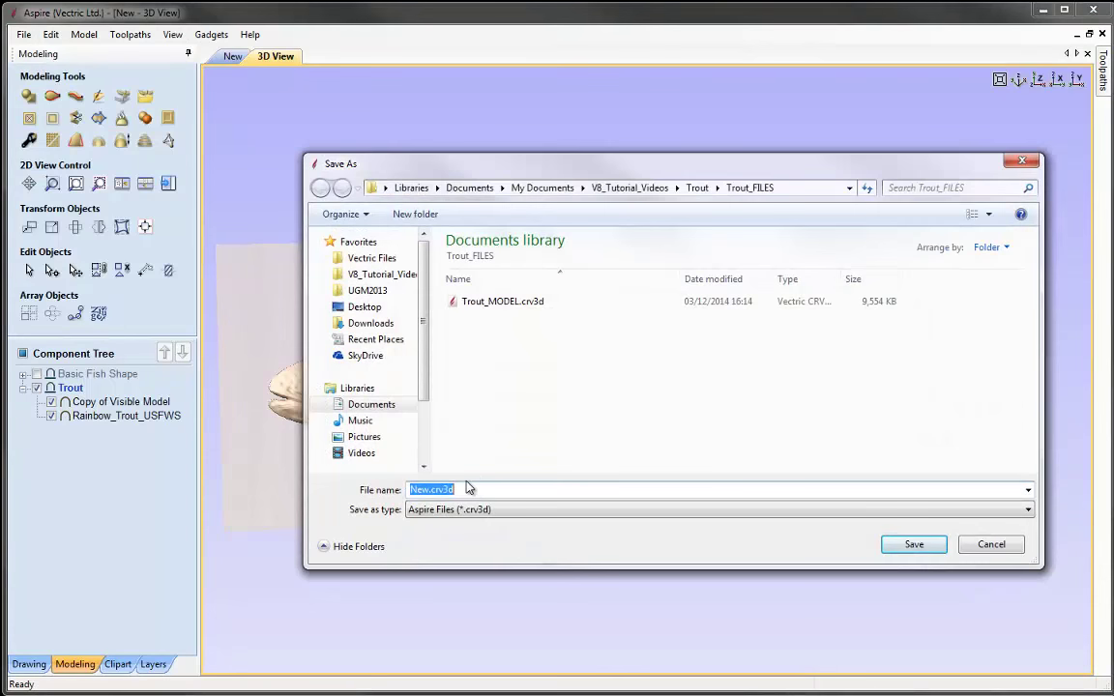
pyautogui.click(453, 301)
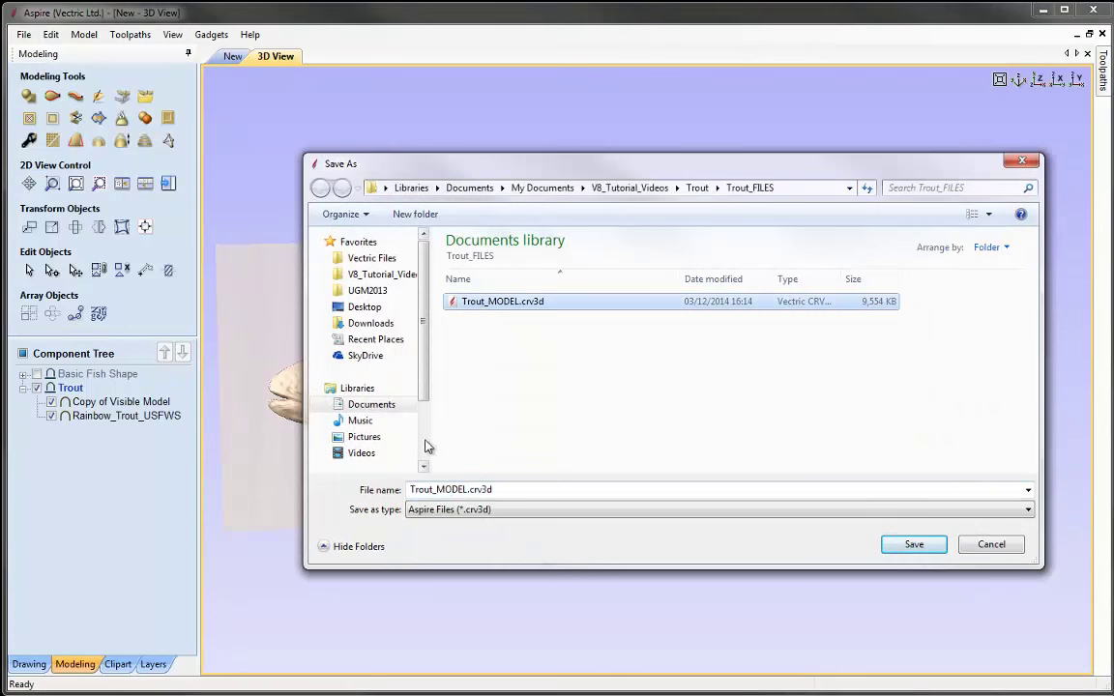
pyautogui.click(455, 492)
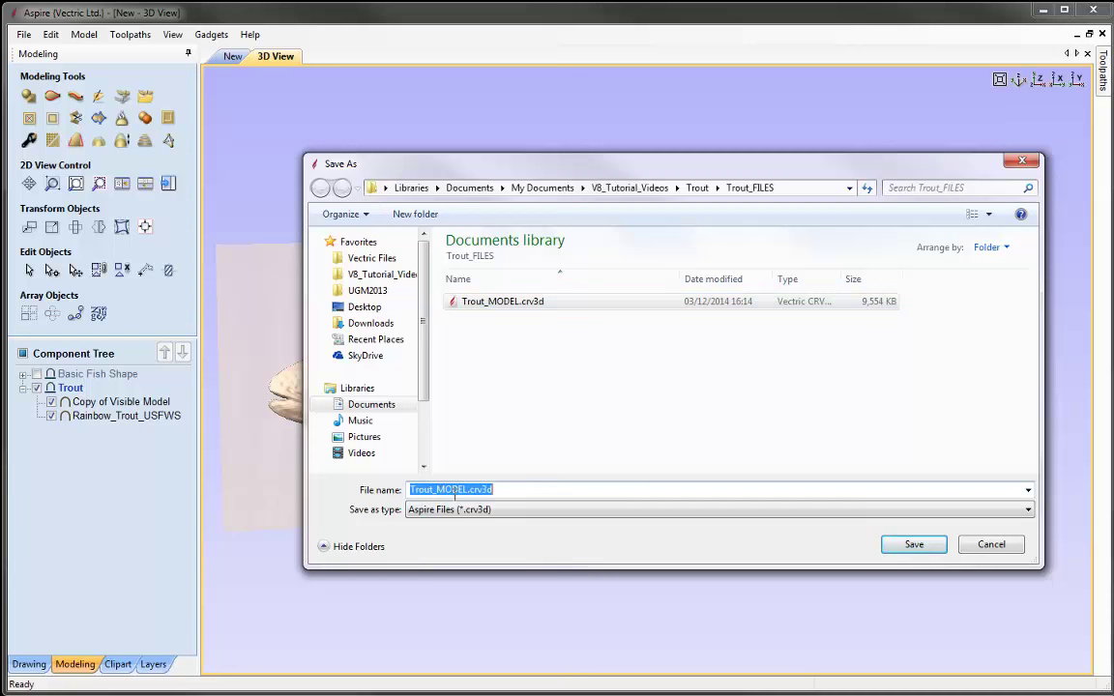
pyautogui.click(915, 547)
pyautogui.click(417, 291)
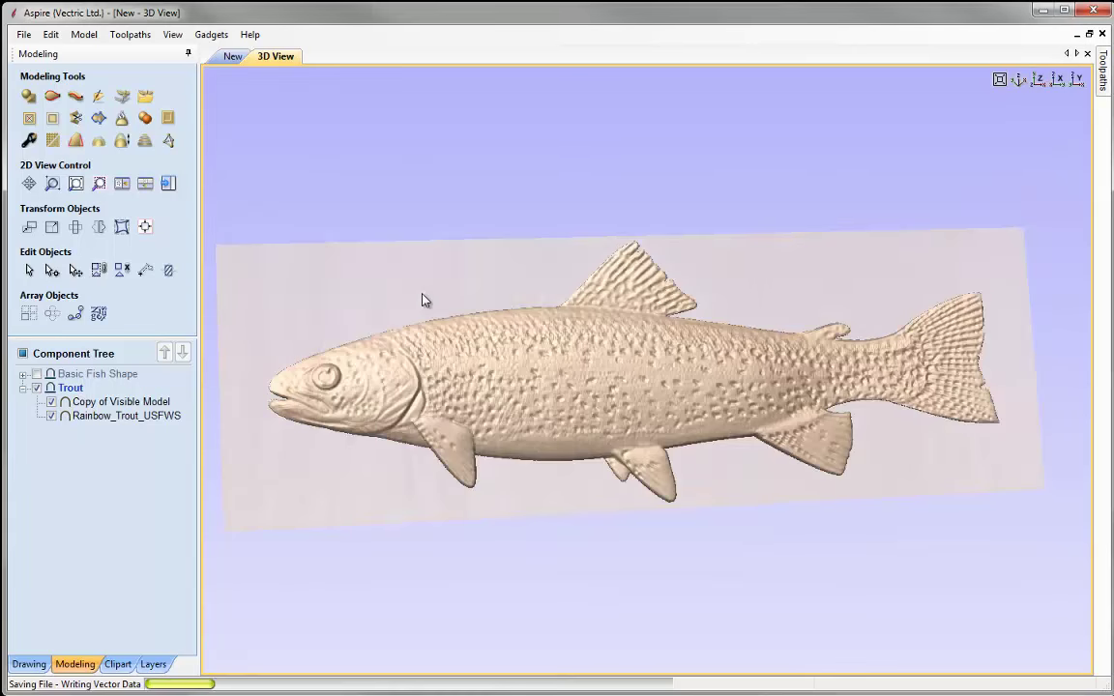